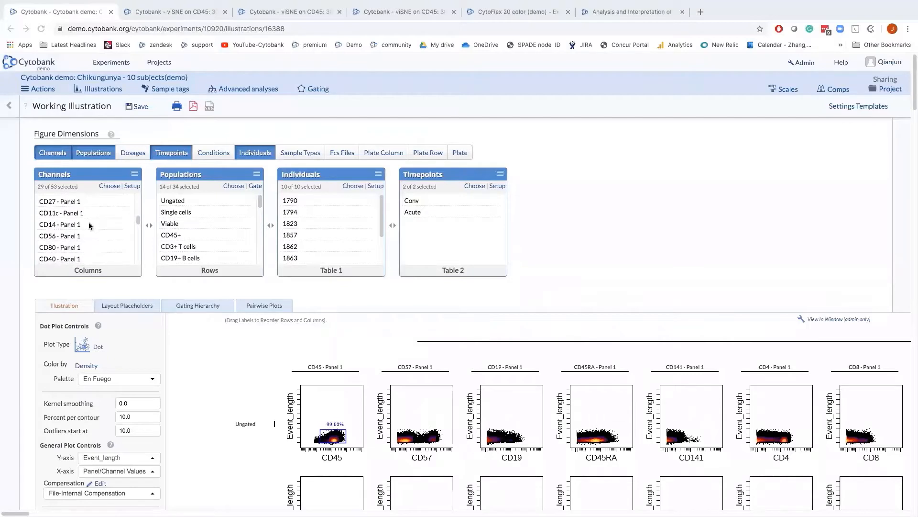
- Create a new viSNE analysis named "viSNE 4/21" in the Chikungunya experiment
scroll(89, 225, "down", 5)
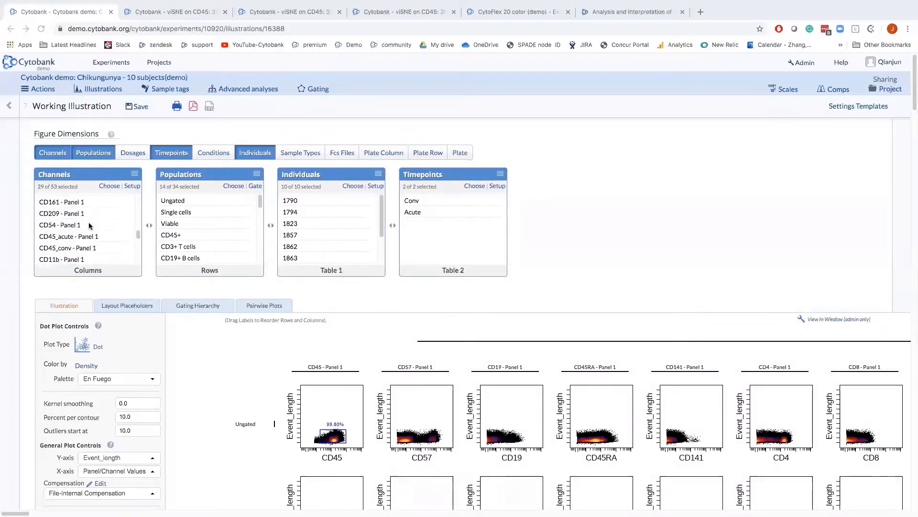
scroll(90, 226, "down", 1)
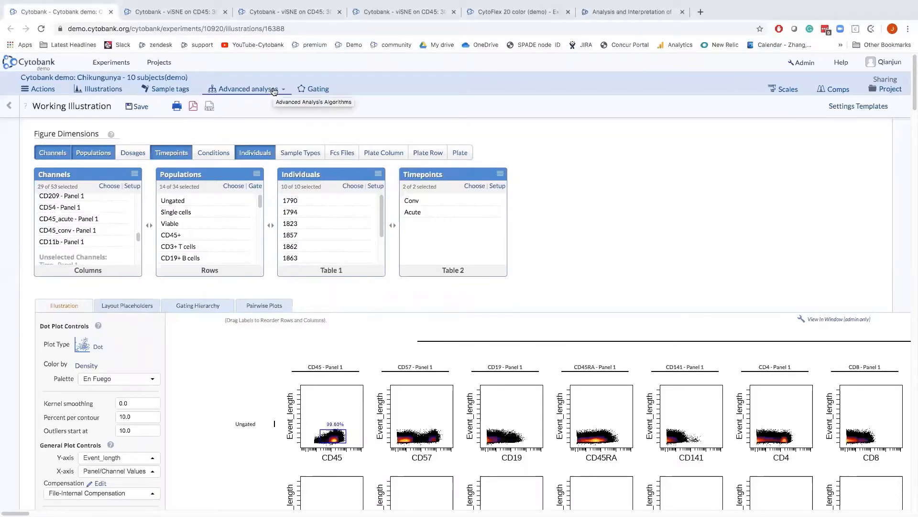
left_click(274, 91)
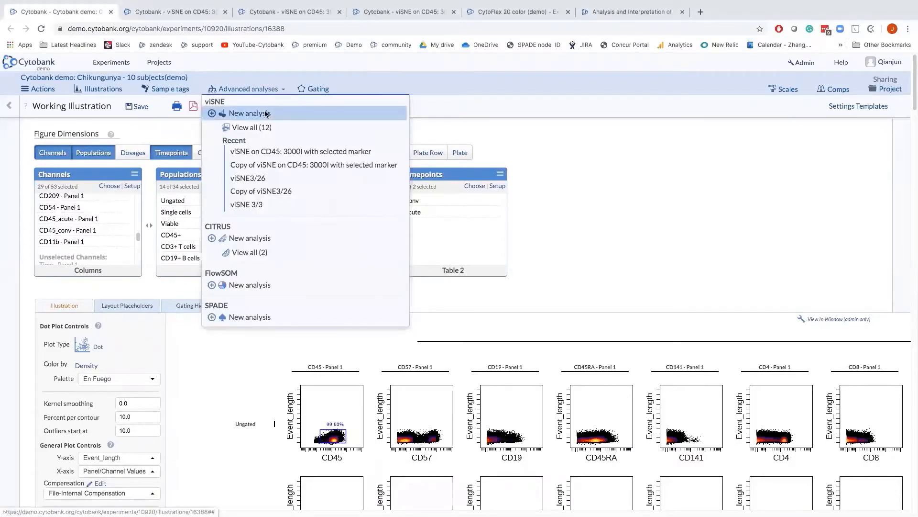
left_click(267, 114)
type("vi")
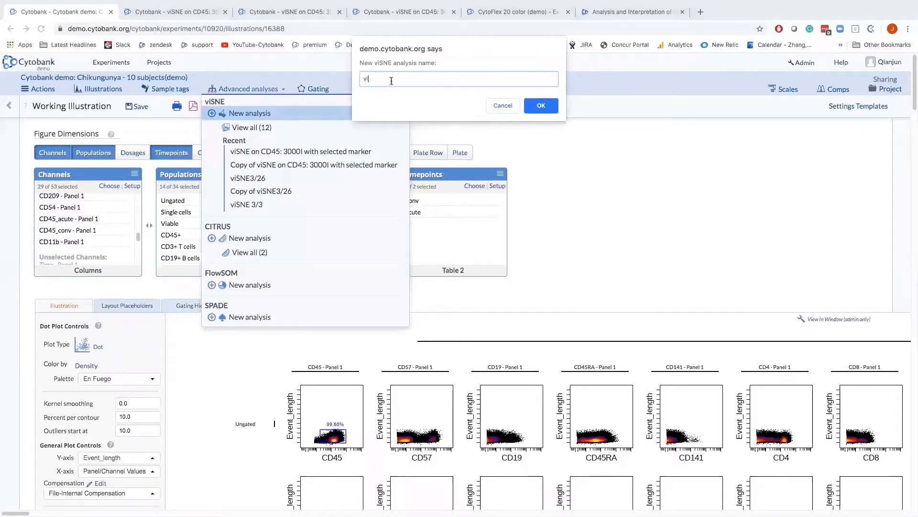
type("SNE 4/21")
left_click(550, 111)
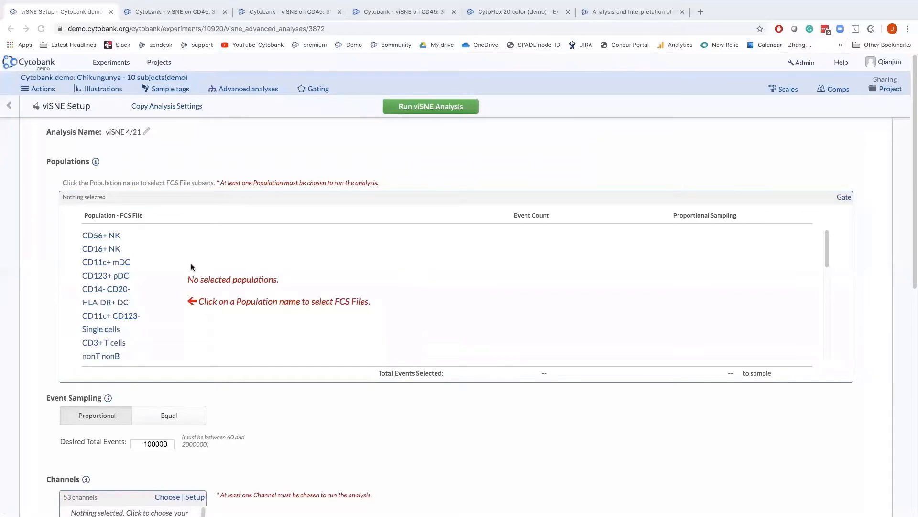
- Add the CD45+ population to the viSNE analysis with all of its FCS files selected
scroll(191, 267, "down", 1)
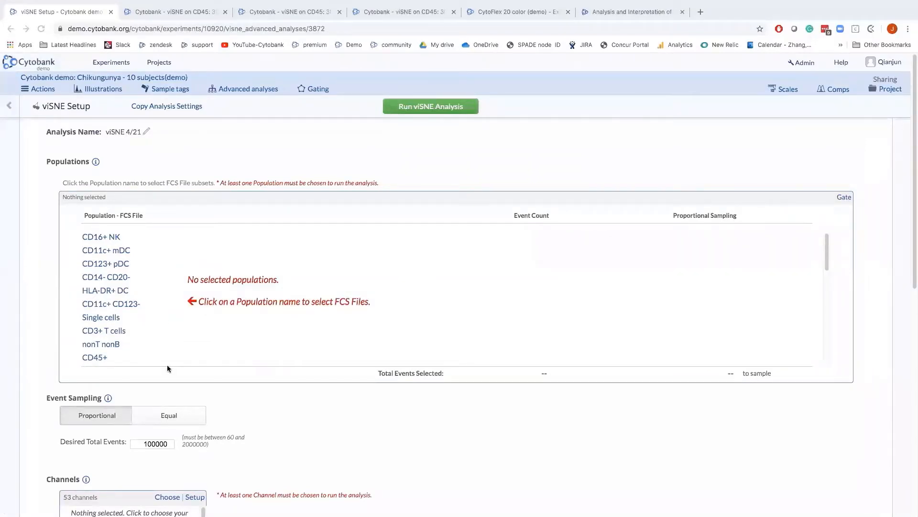
scroll(232, 347, "down", 1)
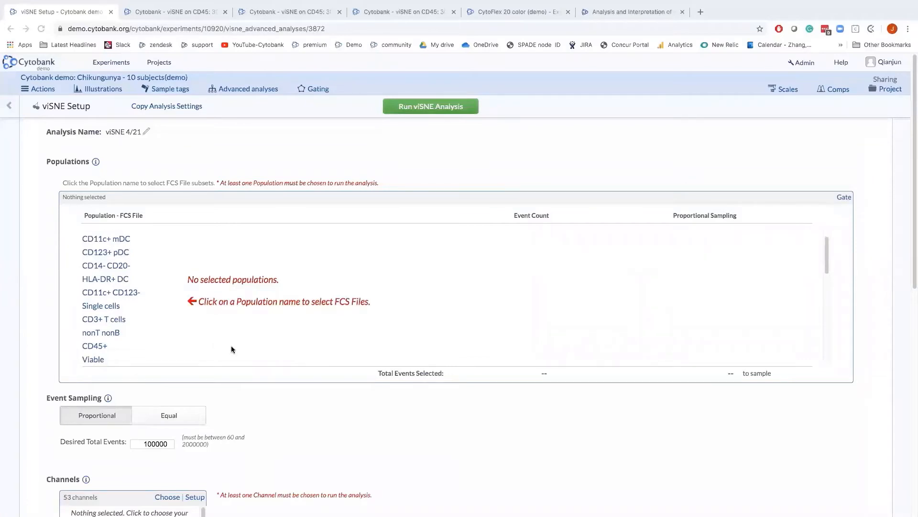
scroll(247, 335, "down", 2)
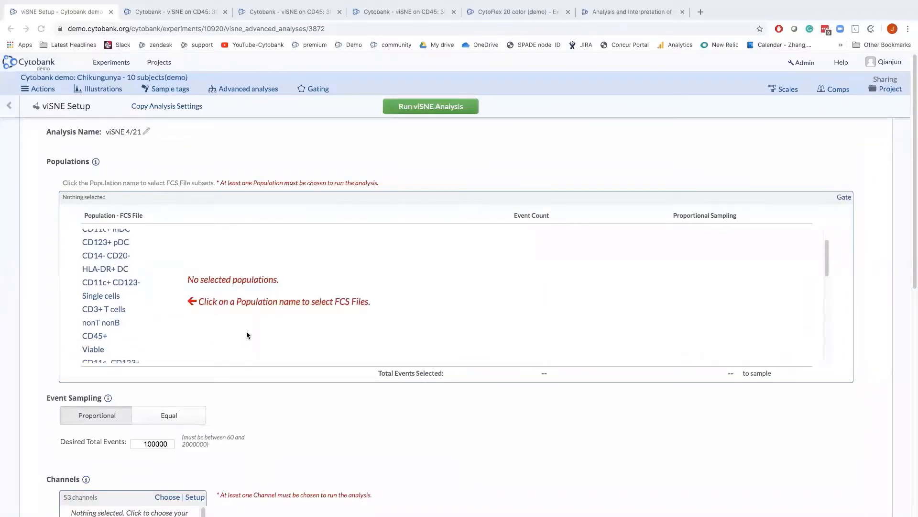
scroll(247, 335, "down", 7)
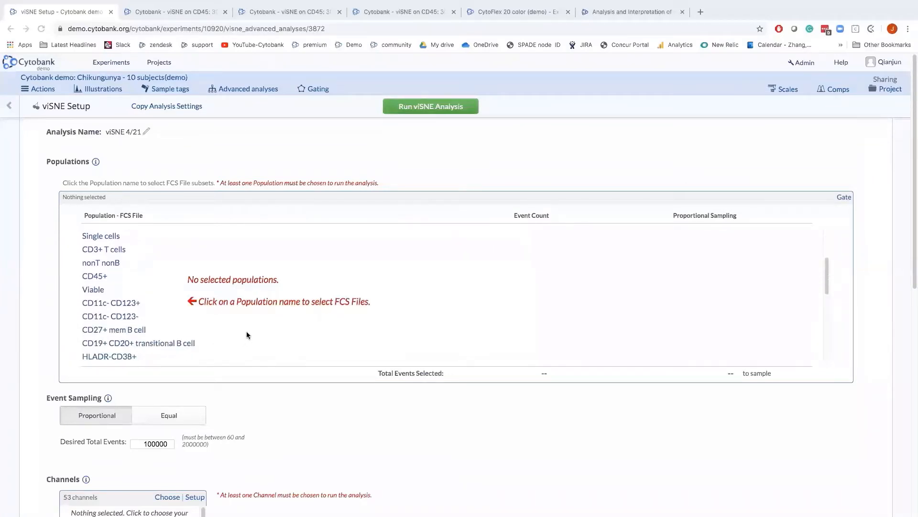
scroll(247, 335, "up", 4)
scroll(246, 335, "up", 7)
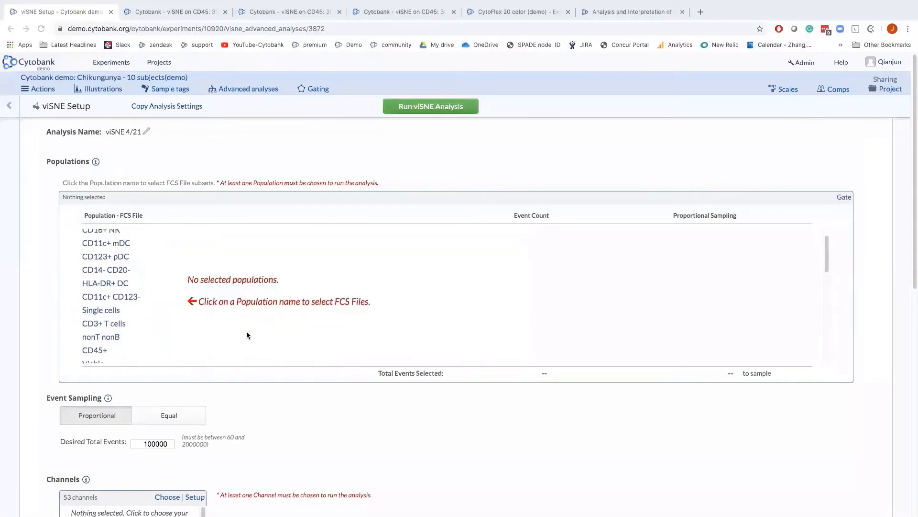
scroll(247, 335, "down", 1)
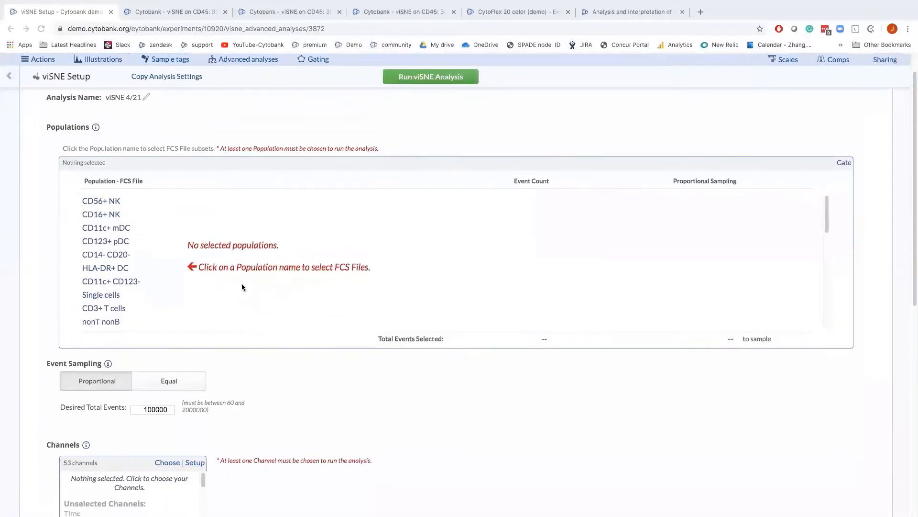
scroll(242, 283, "down", 4)
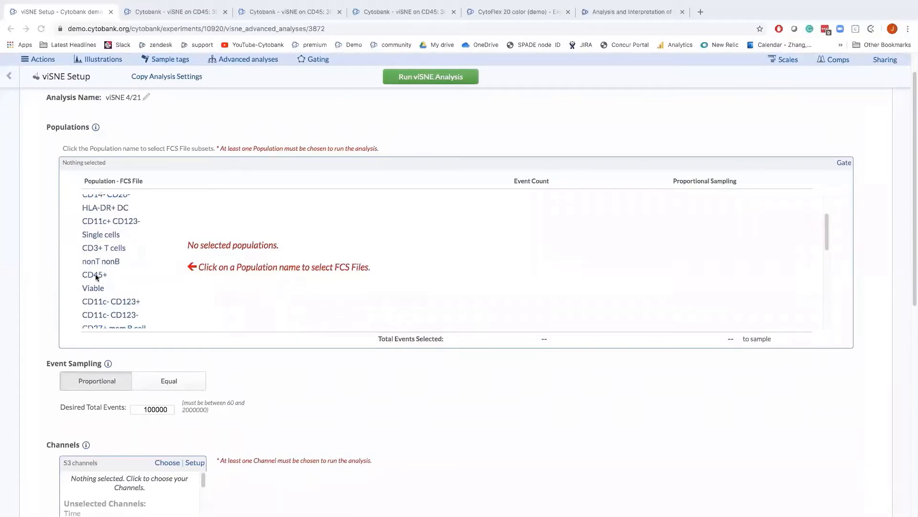
left_click(98, 276)
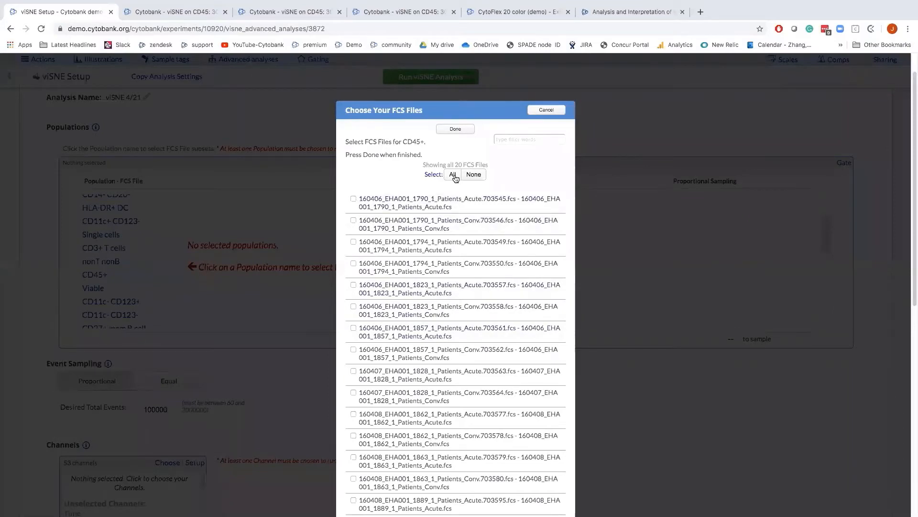
left_click(453, 175)
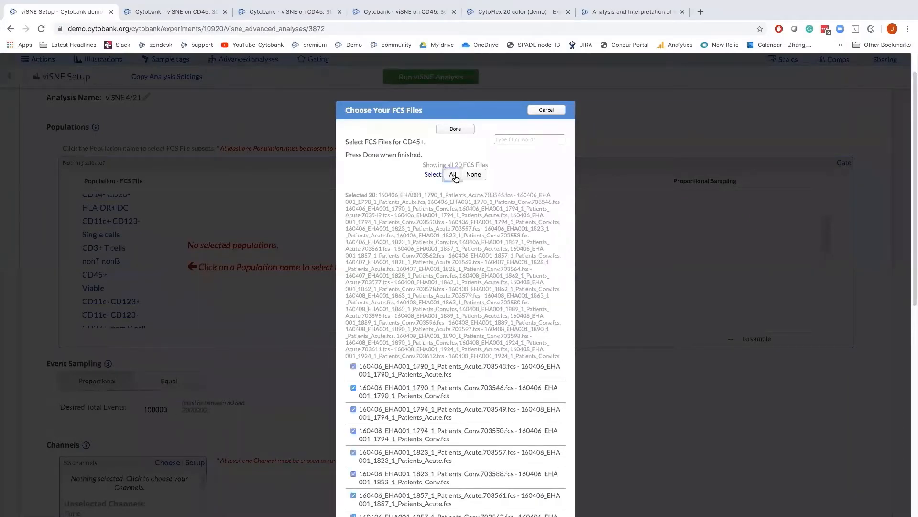
scroll(498, 240, "down", 1)
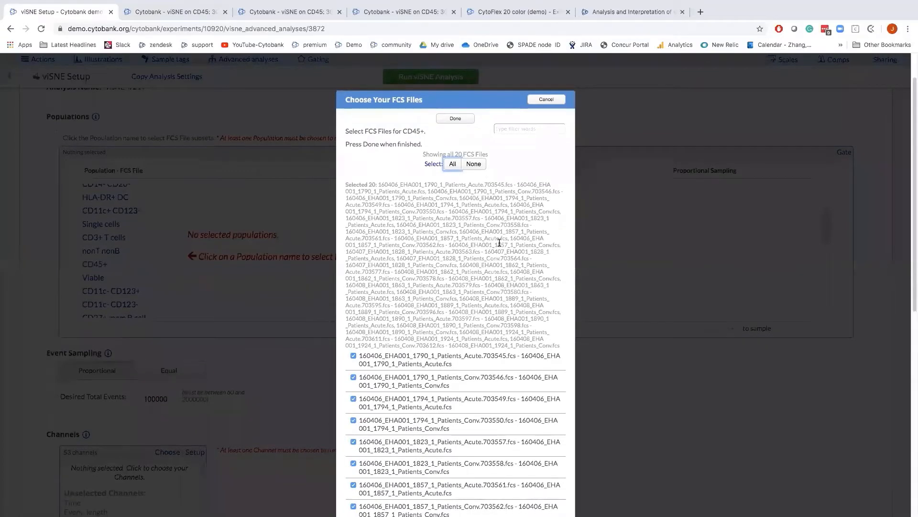
scroll(500, 242, "up", 1)
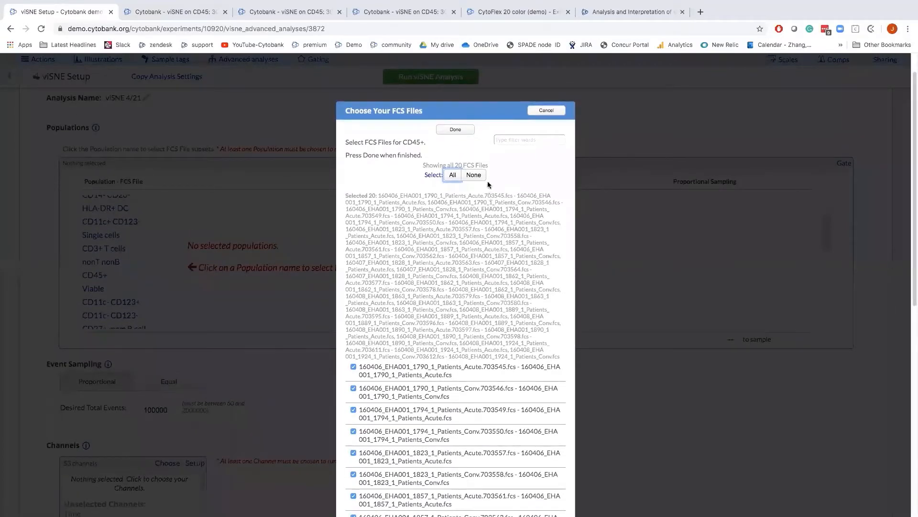
left_click(464, 130)
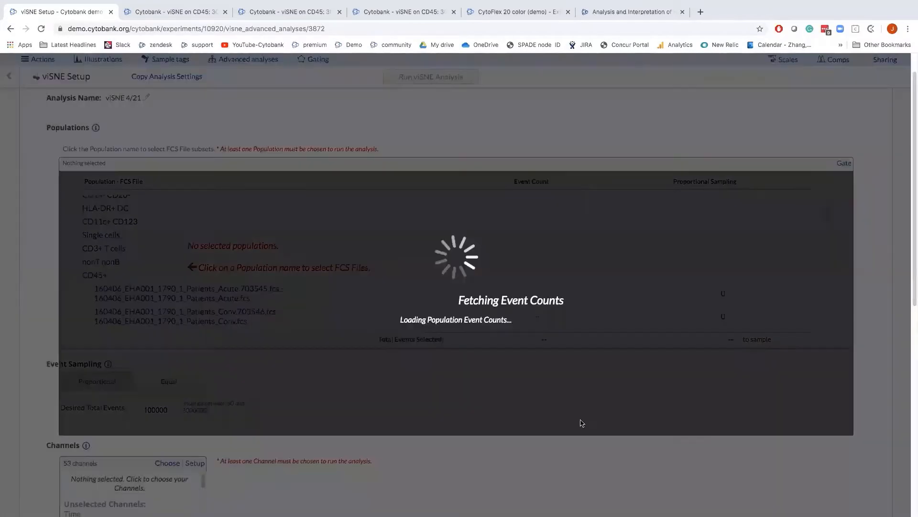
- Examine the event counts and proportional sampling numbers of the CD45+ FCS files
scroll(581, 430, "down", 1)
scroll(631, 248, "down", 3)
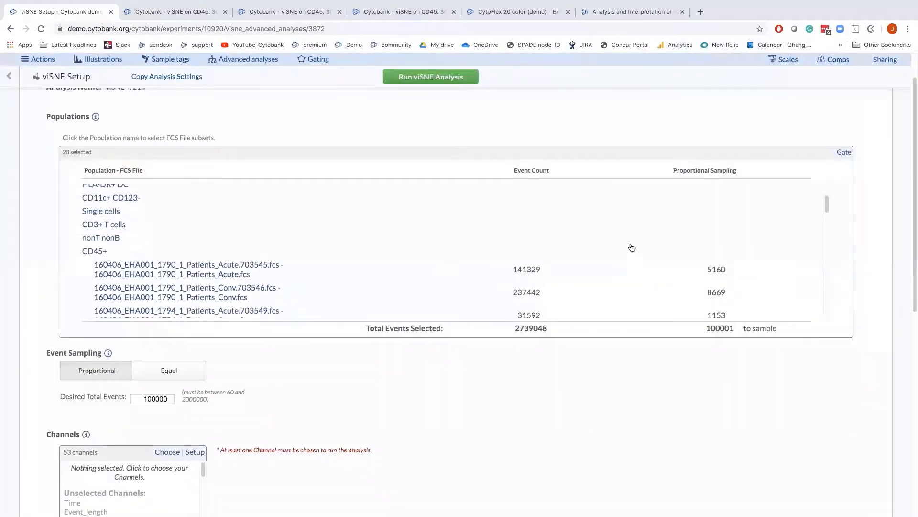
scroll(584, 381, "down", 1)
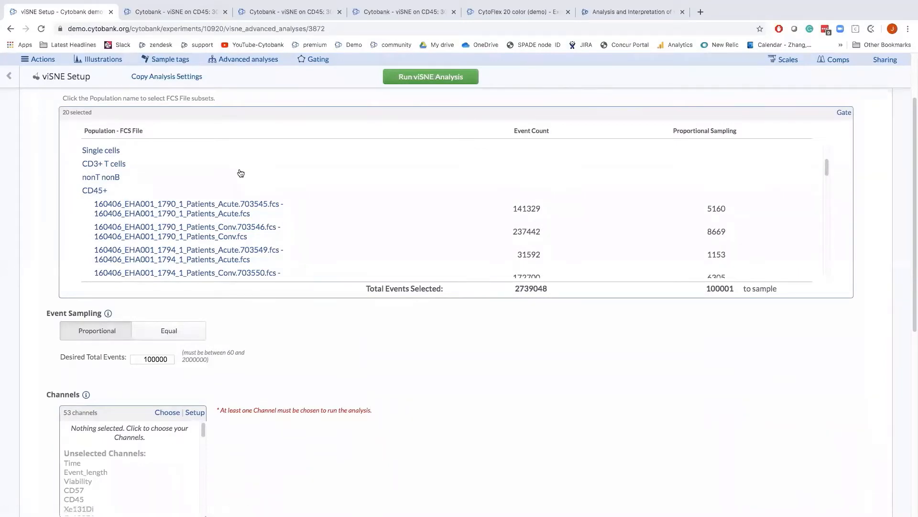
scroll(241, 172, "down", 1)
scroll(241, 173, "down", 1)
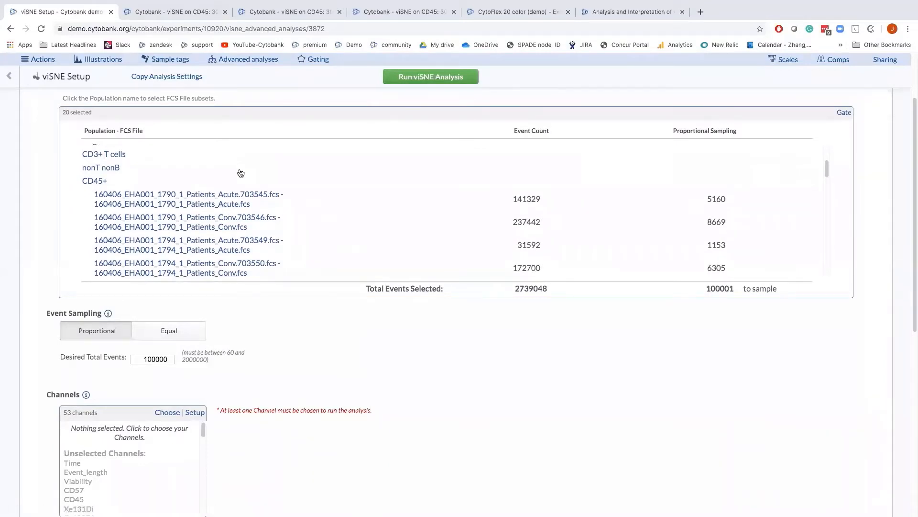
scroll(240, 172, "up", 3)
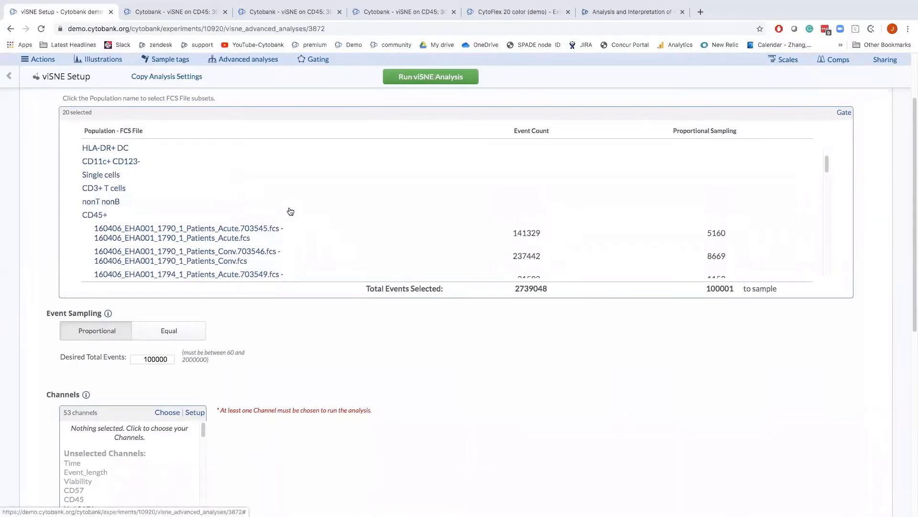
scroll(290, 212, "down", 2)
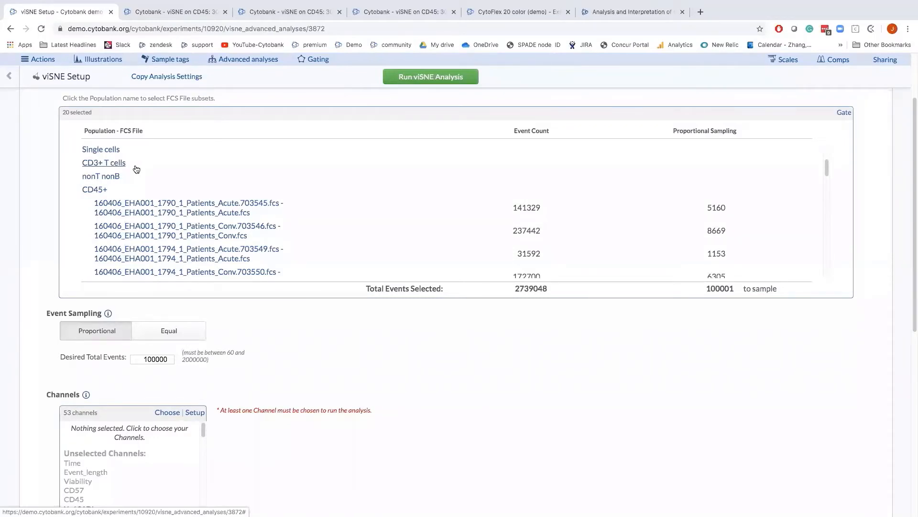
scroll(136, 169, "down", 1)
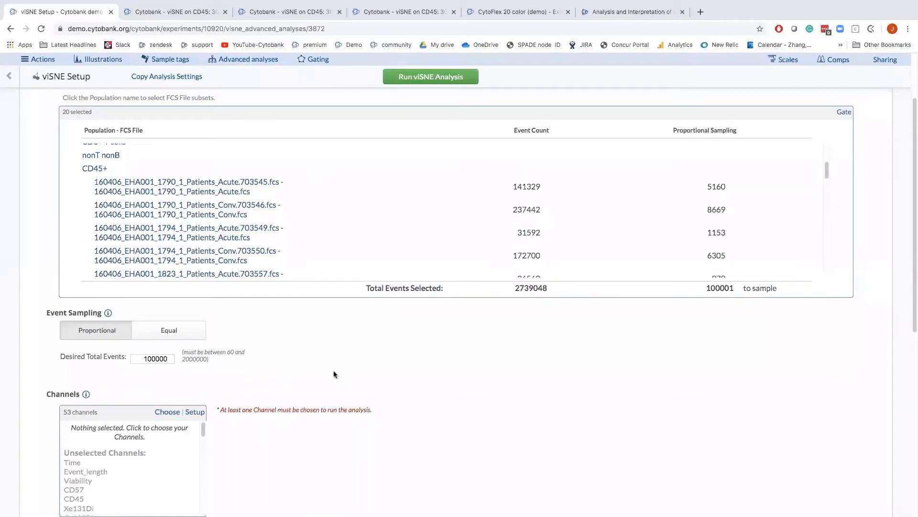
- Switch the event sampling method to Equal
scroll(333, 372, "down", 1)
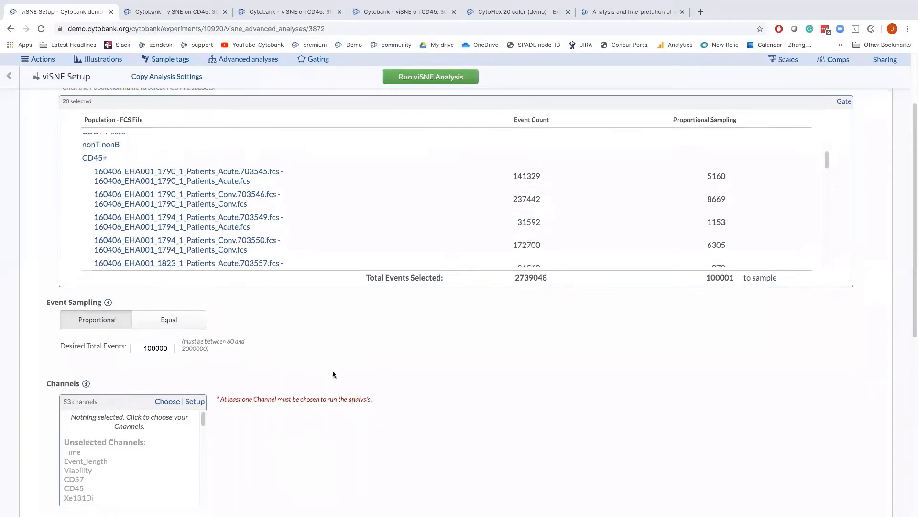
left_click(194, 321)
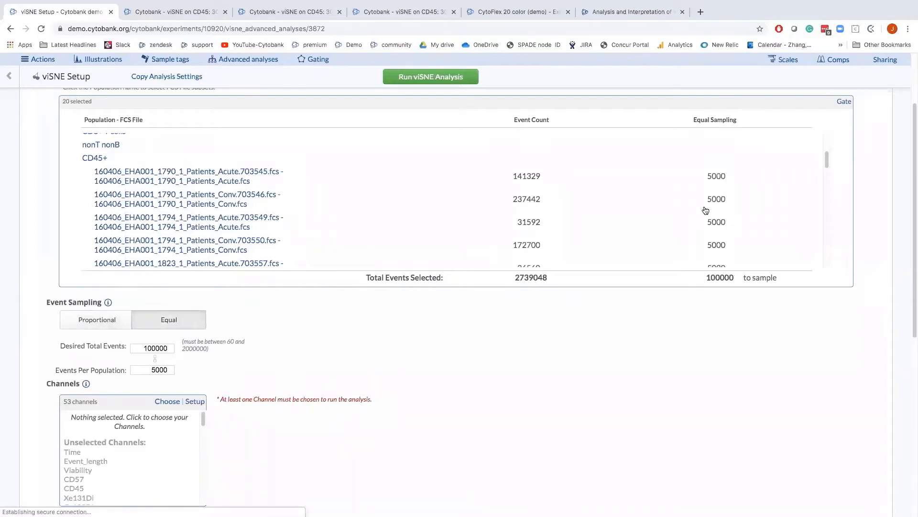
scroll(125, 308, "down", 2)
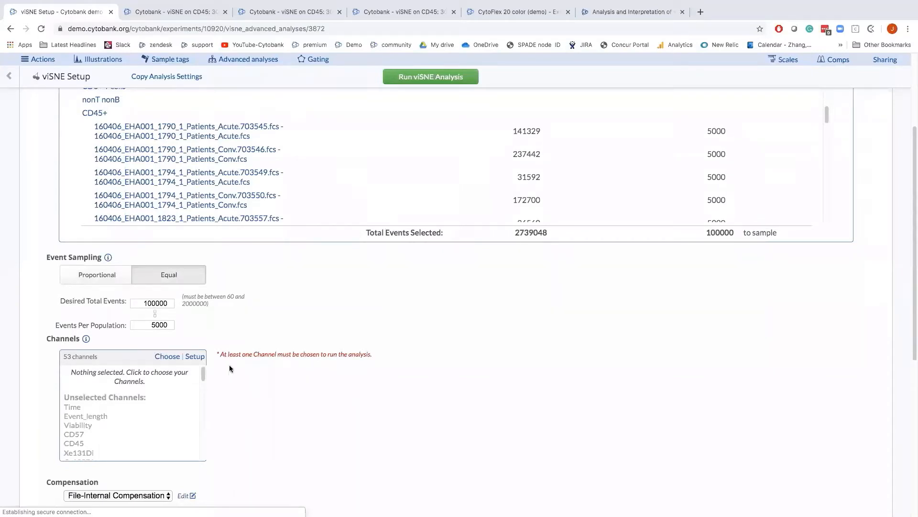
left_click(195, 356)
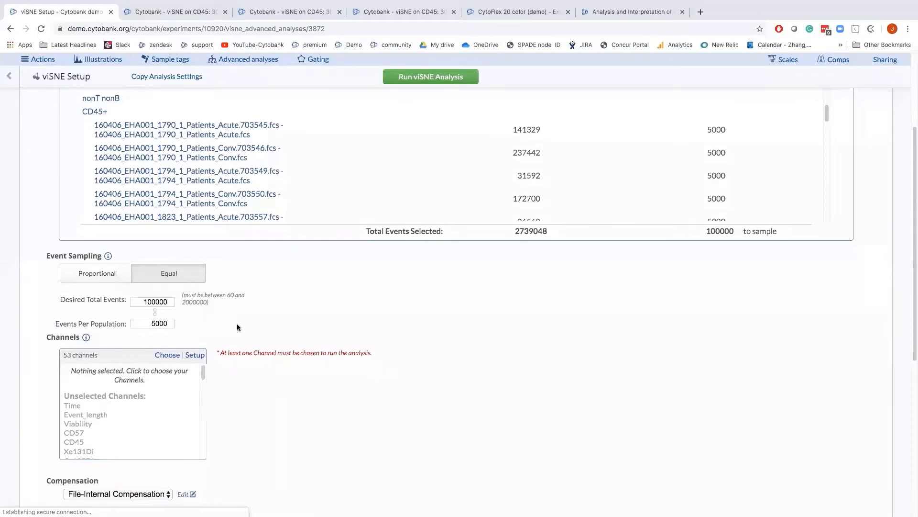
- Filter the viSNE channel choices by "cd" and select all the matching channels
scroll(237, 324, "down", 1)
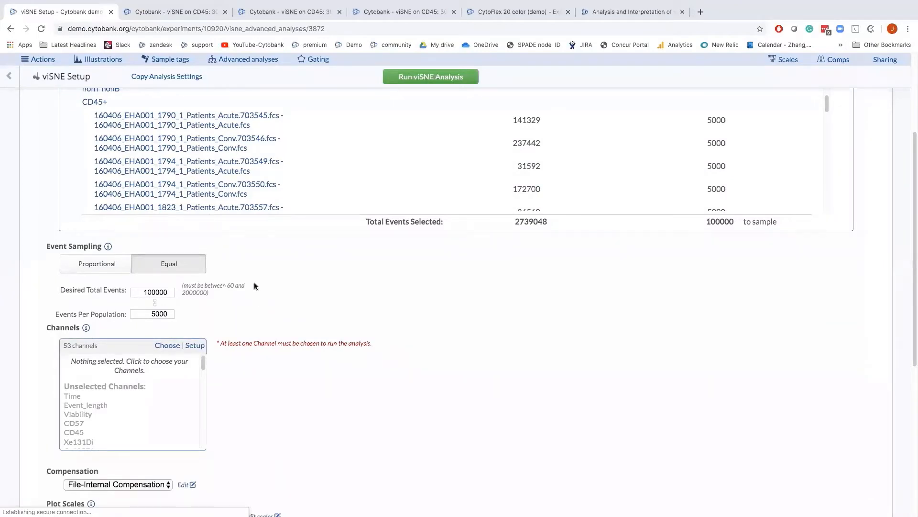
scroll(254, 286, "down", 1)
scroll(254, 286, "down", 3)
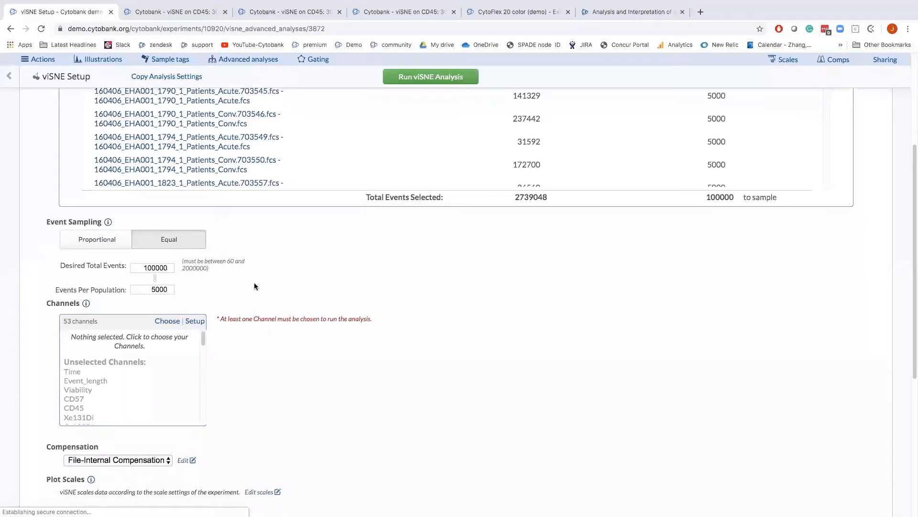
scroll(254, 286, "down", 10)
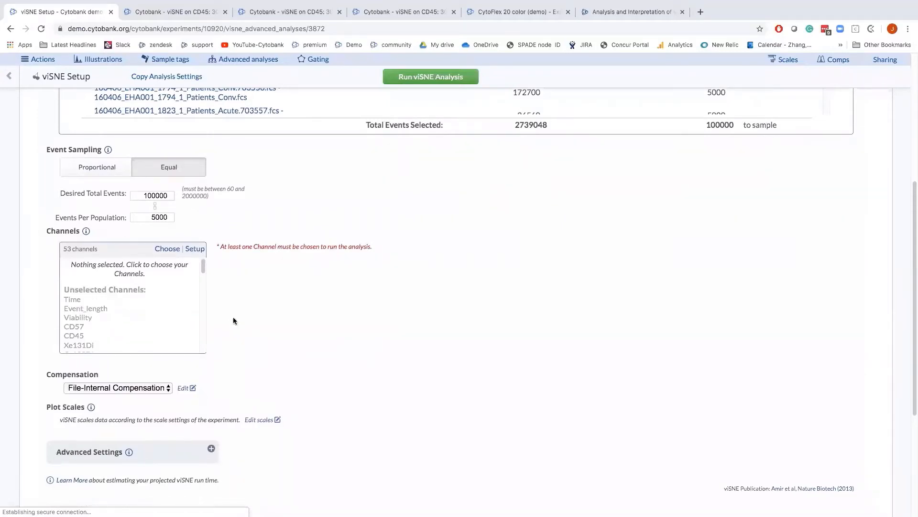
scroll(234, 320, "down", 1)
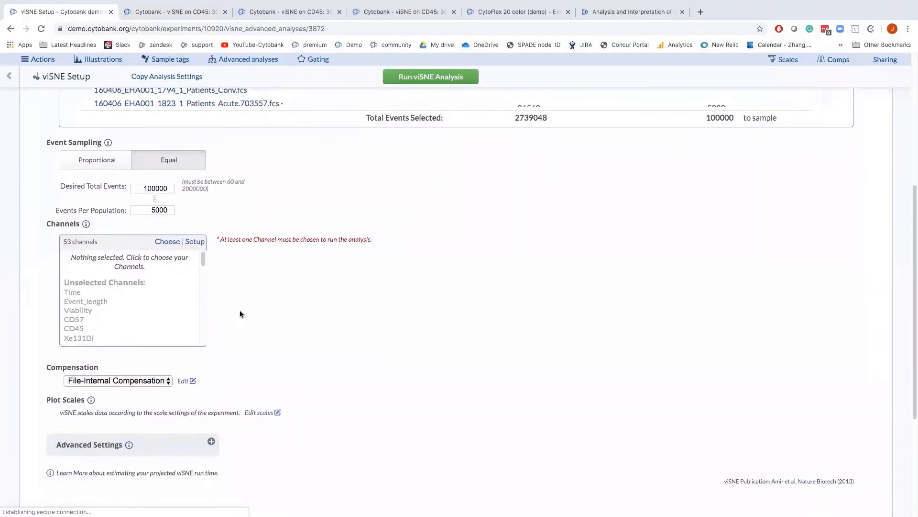
left_click(176, 243)
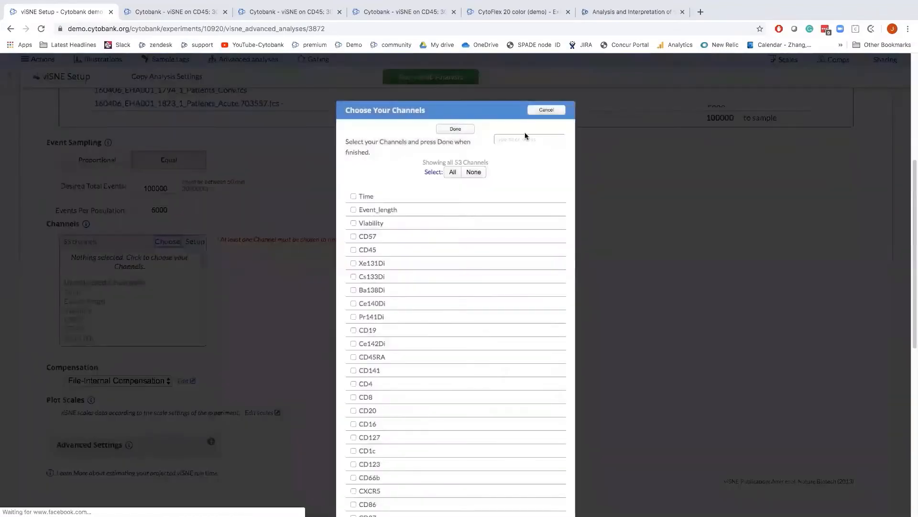
left_click(525, 138)
type("cd")
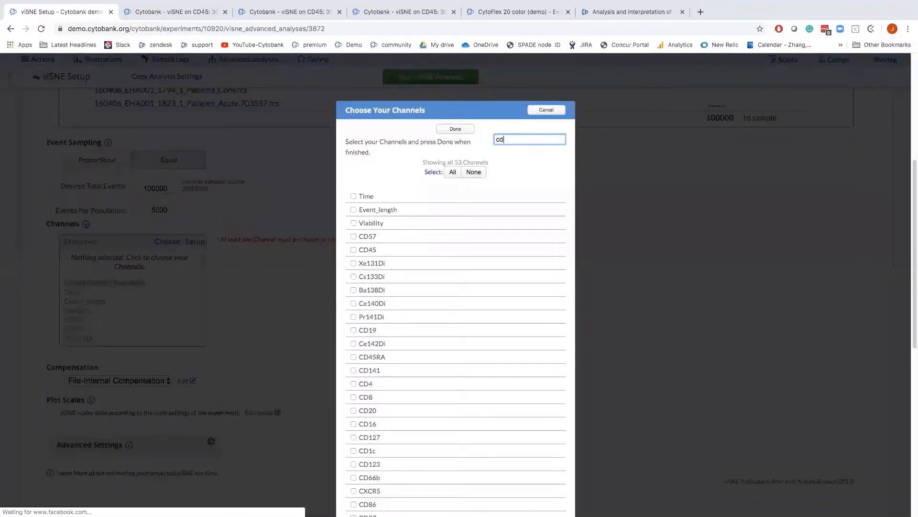
left_click(453, 172)
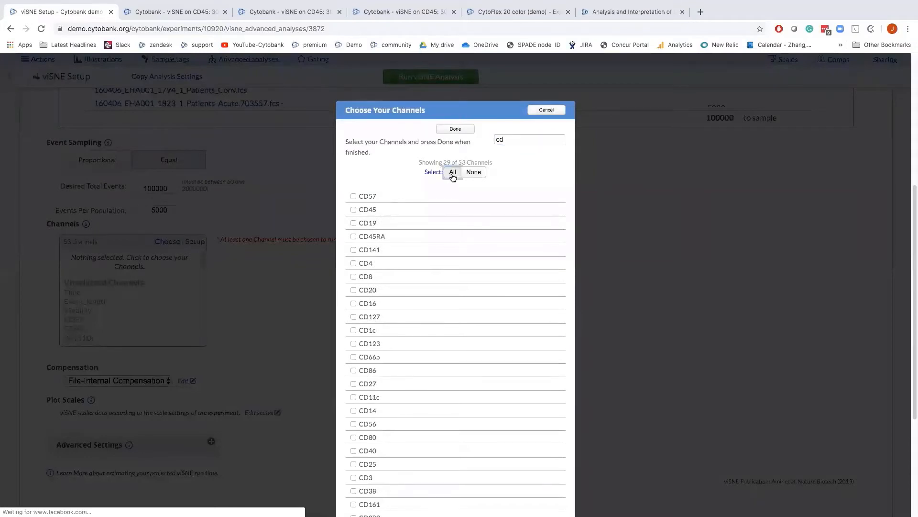
- Exclude CD45_acute, CD45_conv and CD45 from the selected channels and confirm the channel selection
scroll(432, 326, "down", 3)
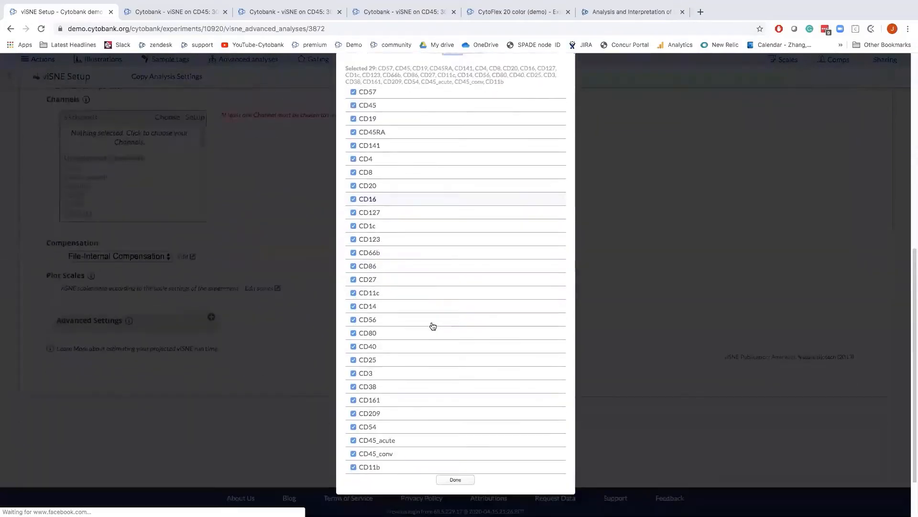
left_click(380, 440)
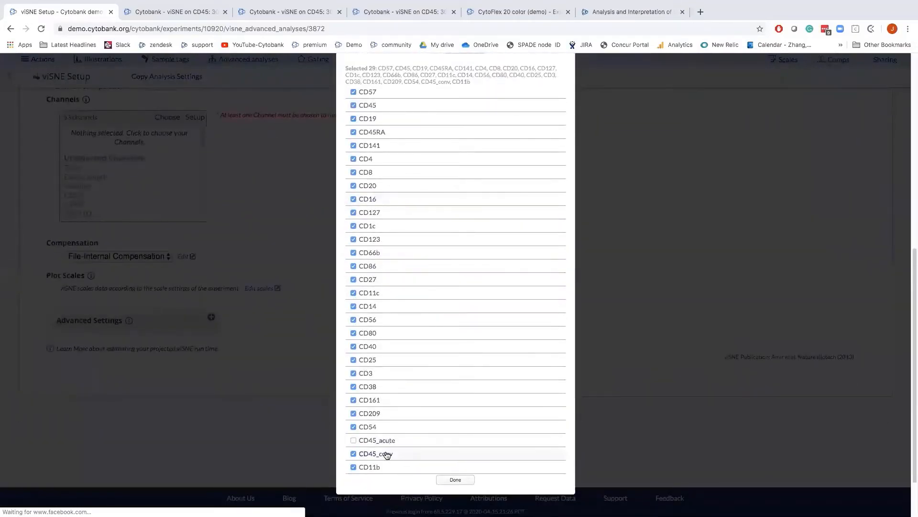
left_click(387, 454)
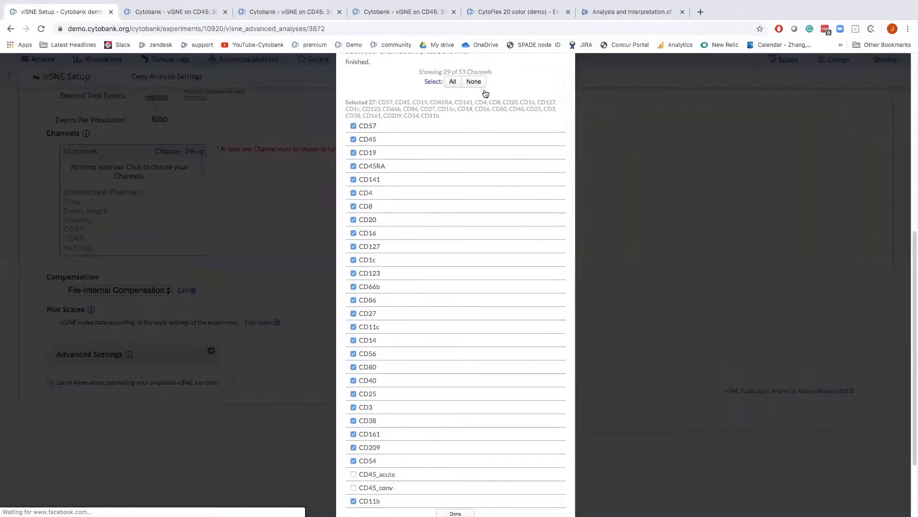
scroll(491, 112, "up", 2)
left_click(513, 117)
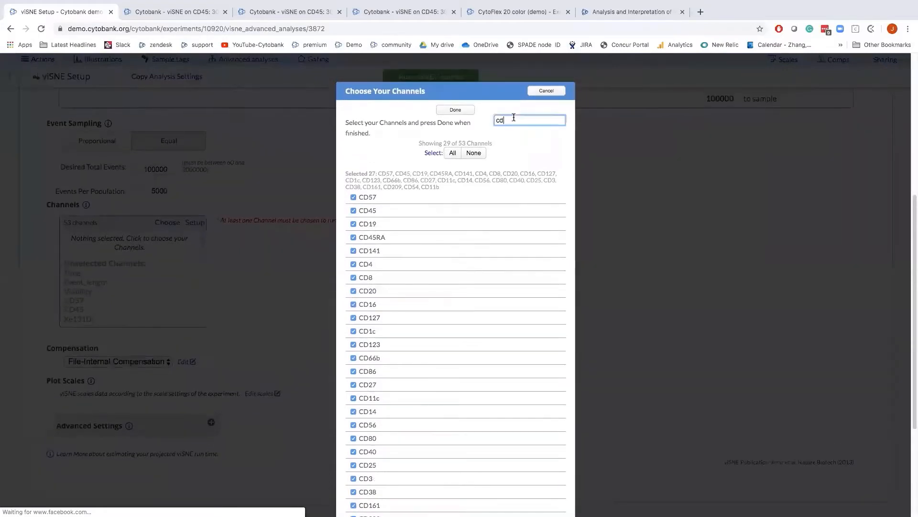
type("45")
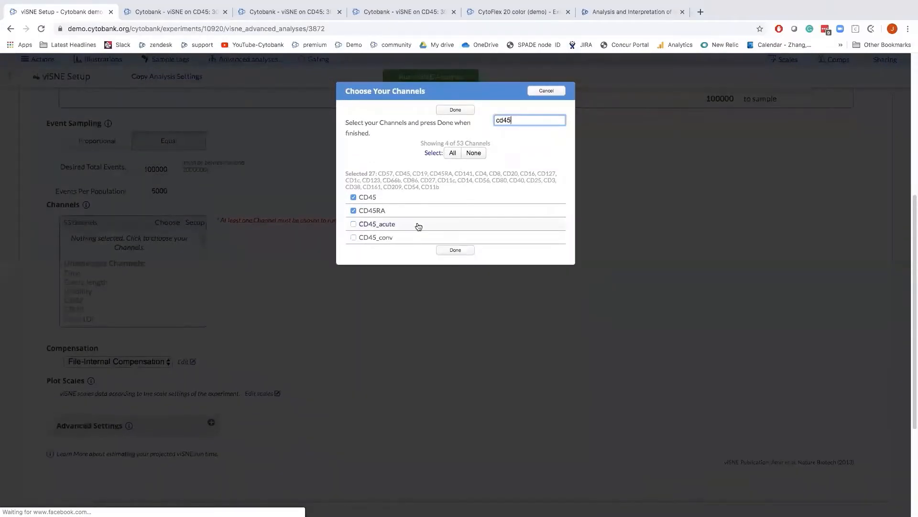
left_click(403, 201)
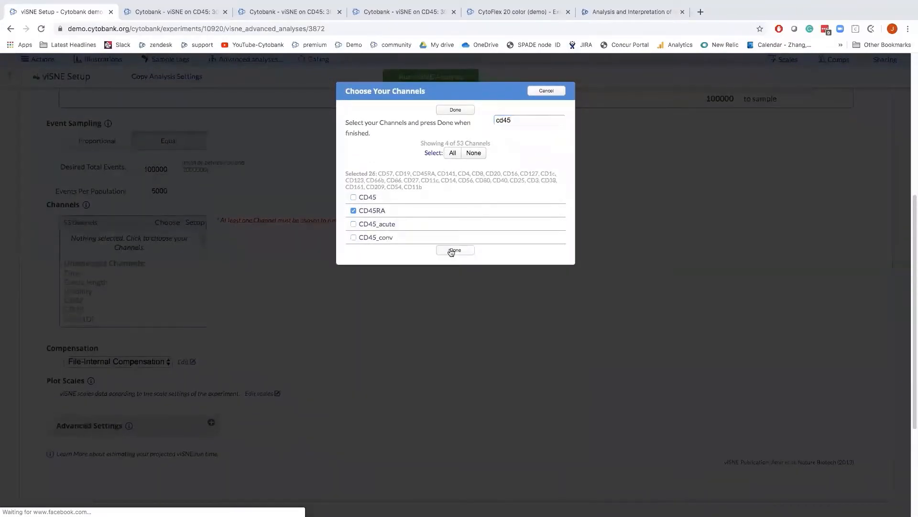
left_click(451, 250)
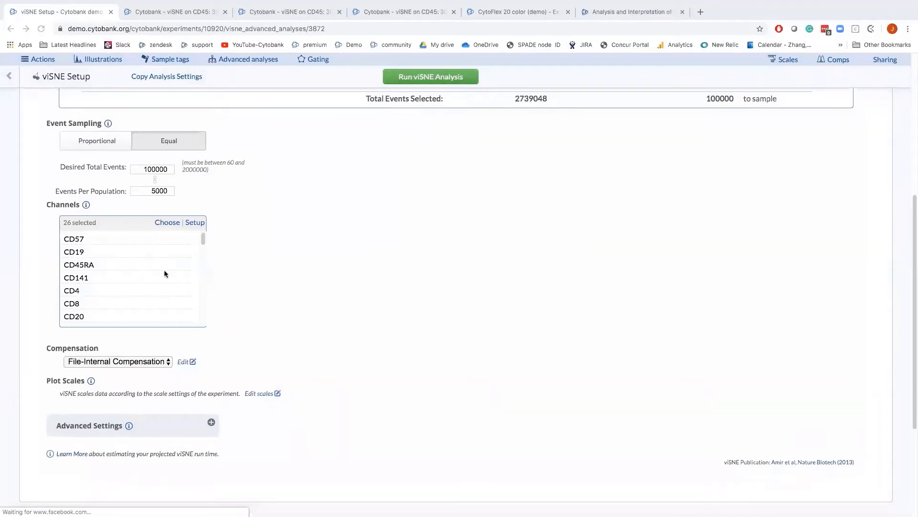
- Expand the advanced viSNE settings and review the seed, iterations, perplexity and theta
scroll(217, 335, "down", 1)
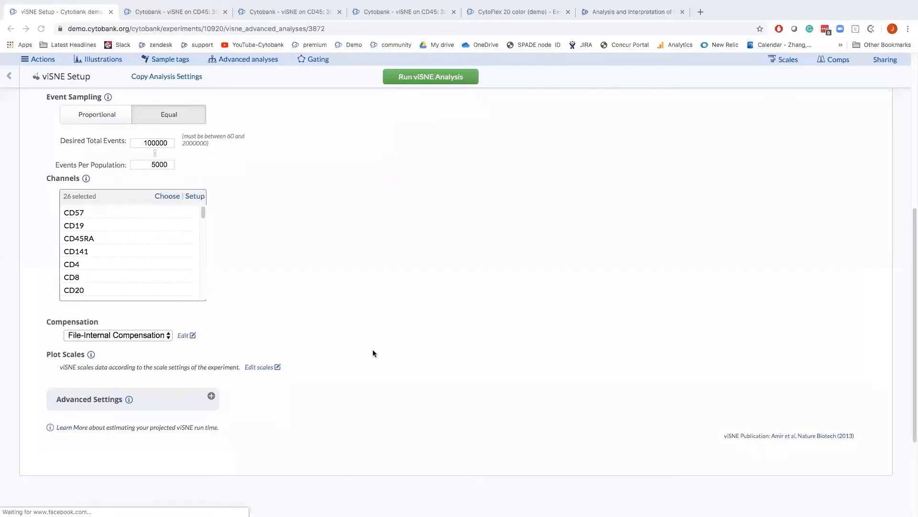
scroll(373, 353, "down", 1)
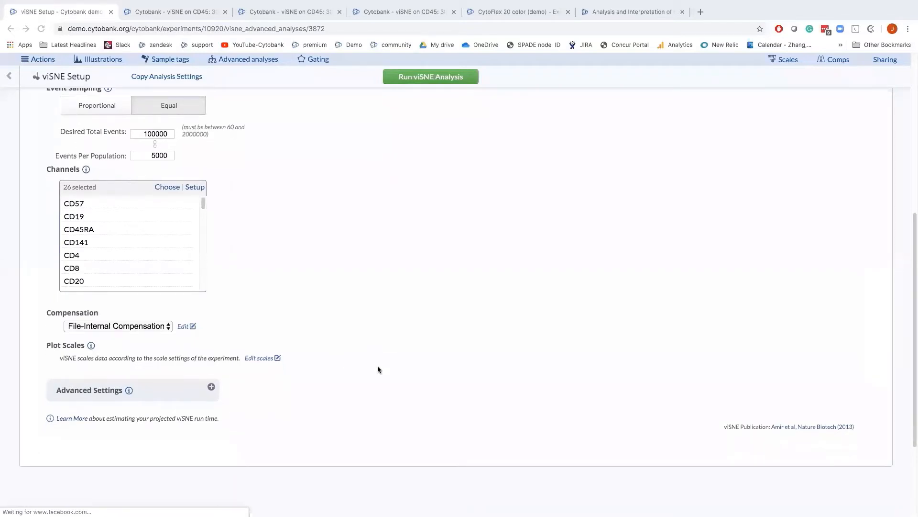
scroll(377, 365, "down", 5)
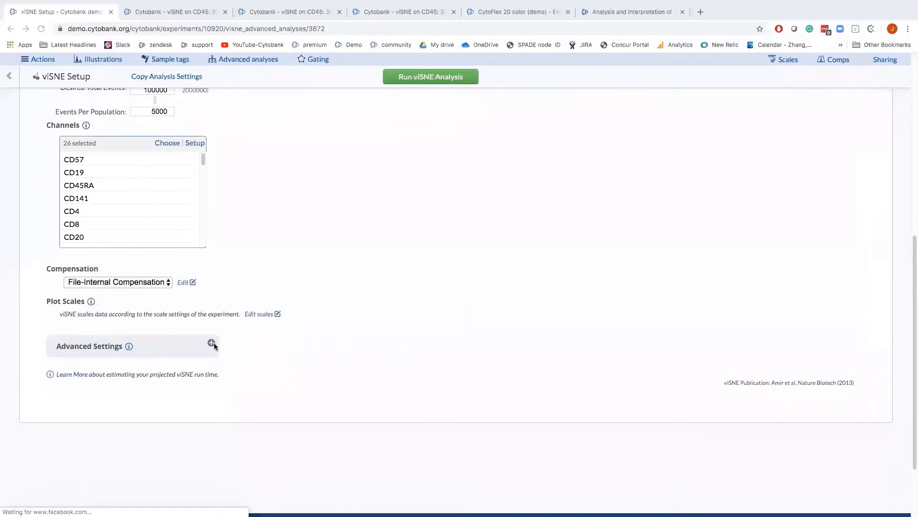
left_click(212, 344)
left_click(212, 344)
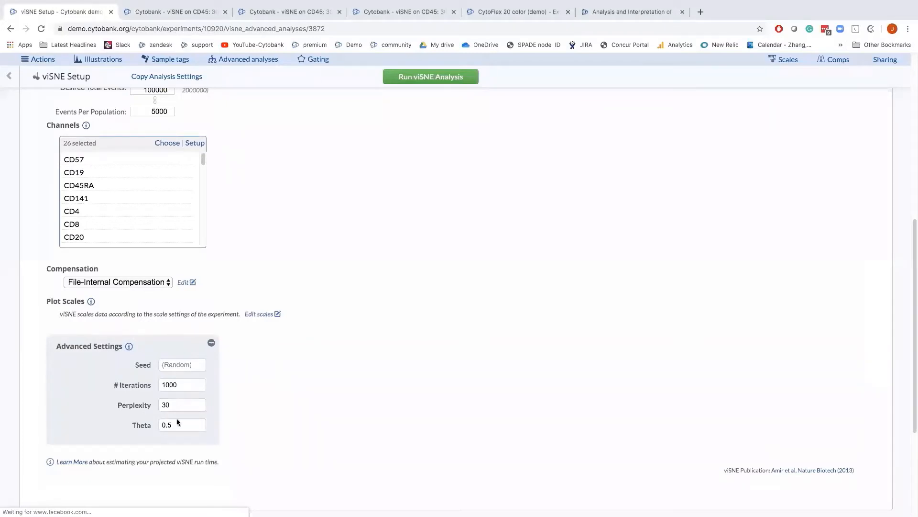
scroll(247, 422, "down", 1)
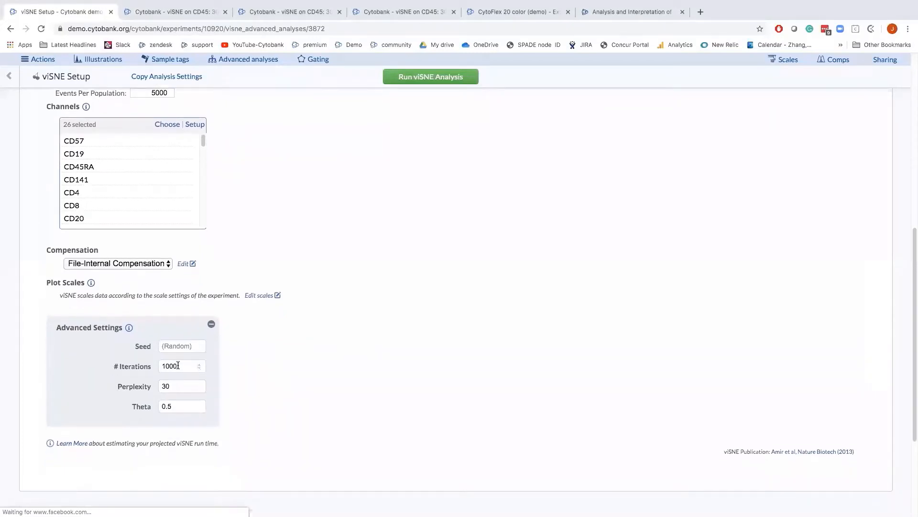
left_click(158, 365)
scroll(145, 367, "up", 2)
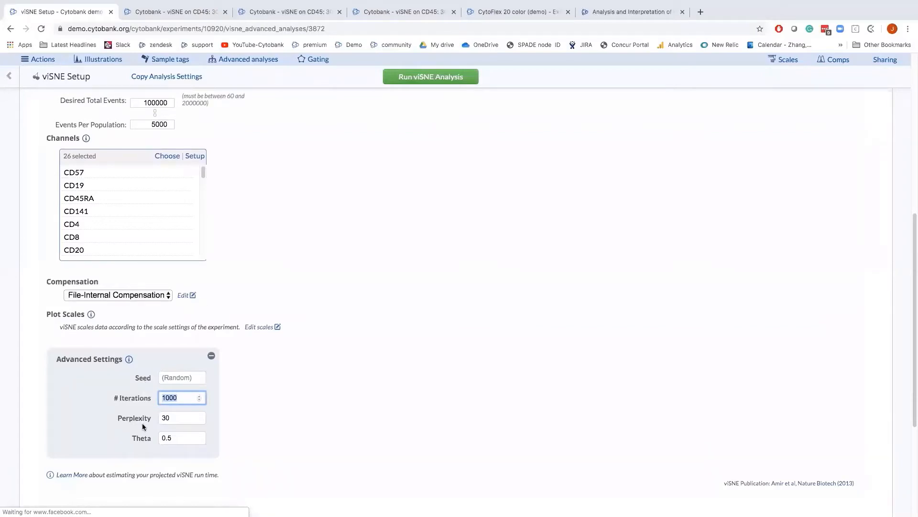
left_click(176, 419)
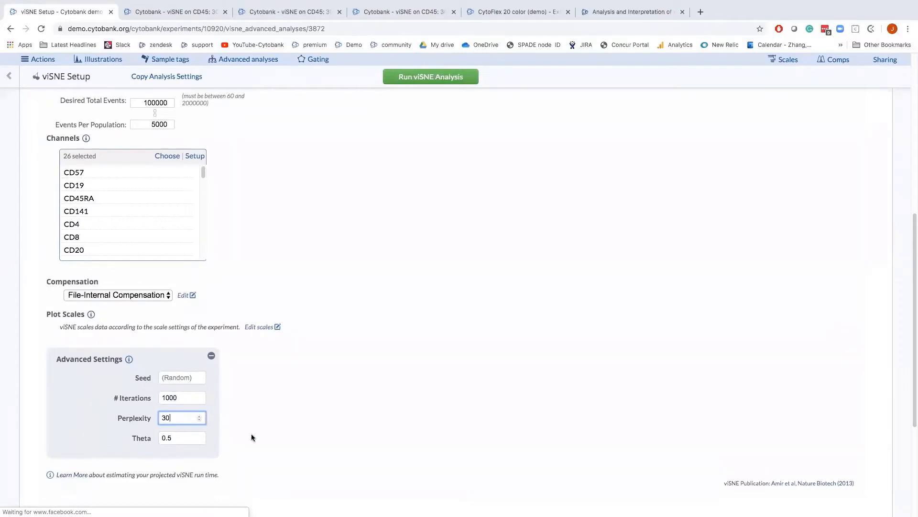
scroll(251, 438, "up", 1)
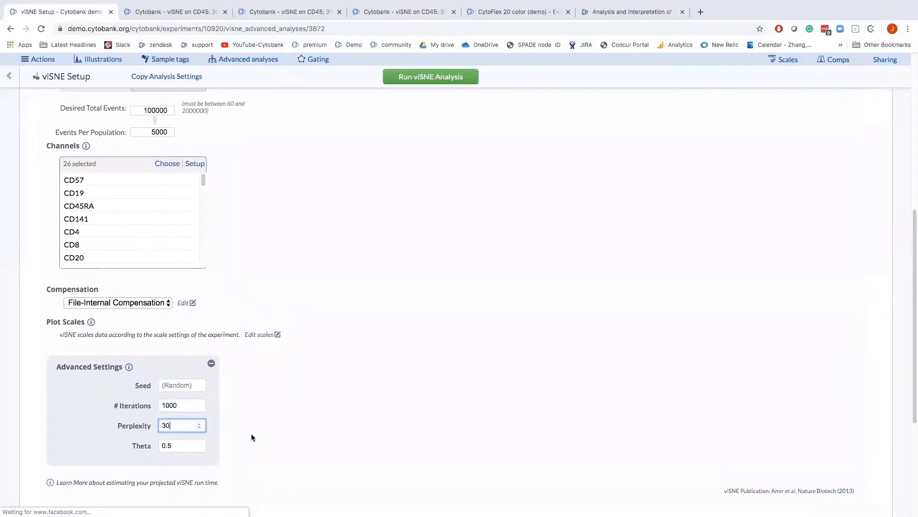
scroll(252, 437, "up", 2)
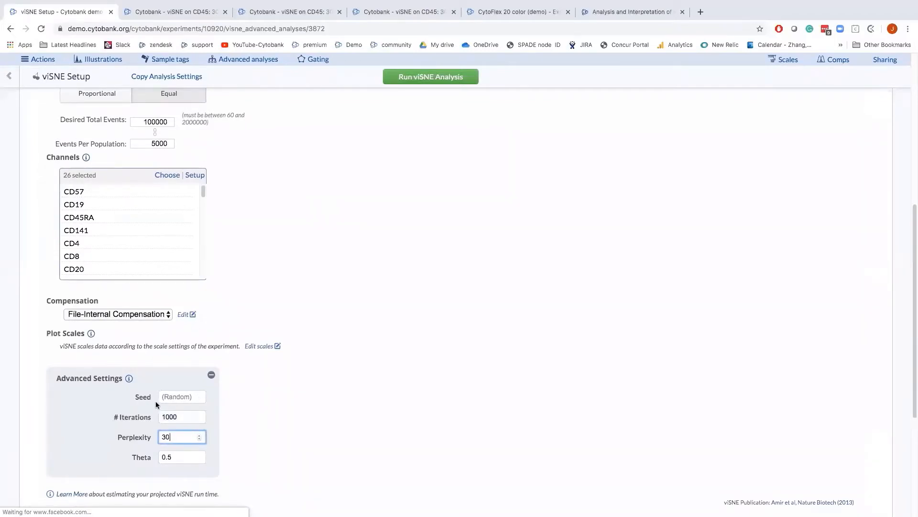
left_click(298, 422)
scroll(287, 376, "down", 1)
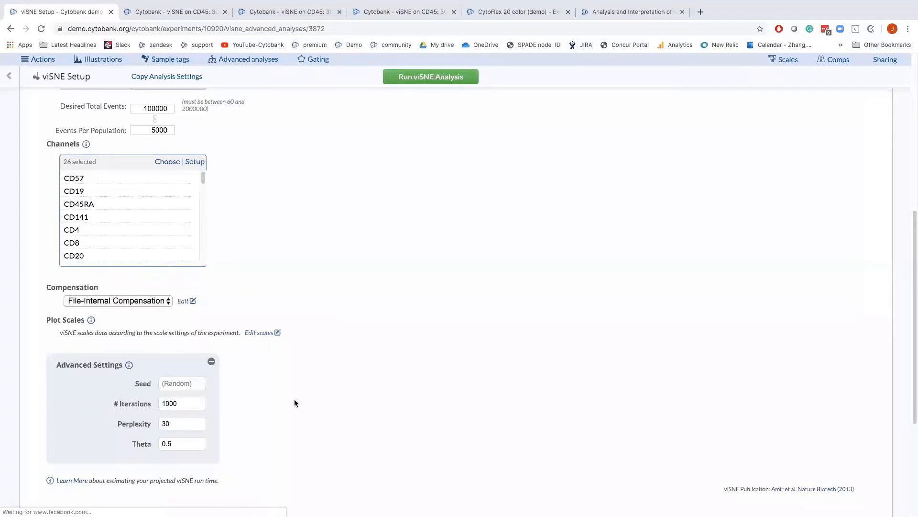
- Run the viSNE 4/21 analysis with the configured settings
scroll(294, 402, "up", 10)
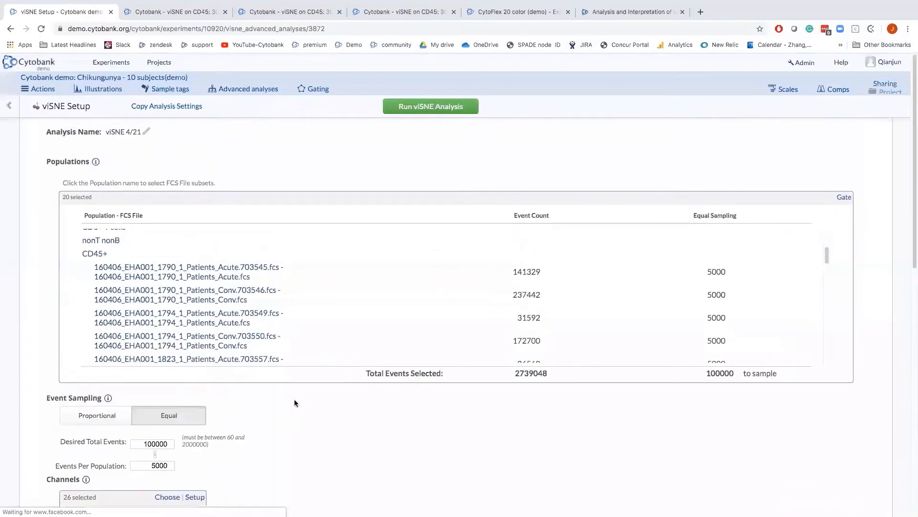
left_click(412, 109)
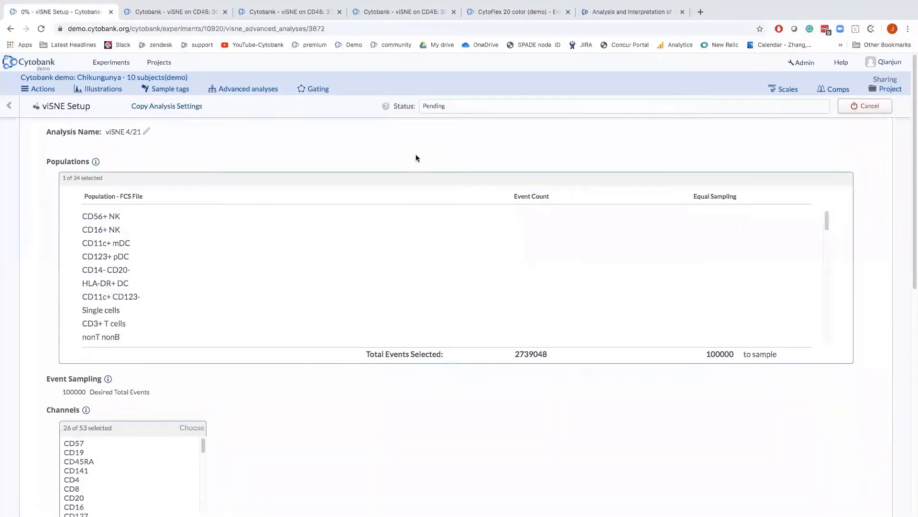
scroll(415, 155, "down", 1)
scroll(416, 158, "down", 1)
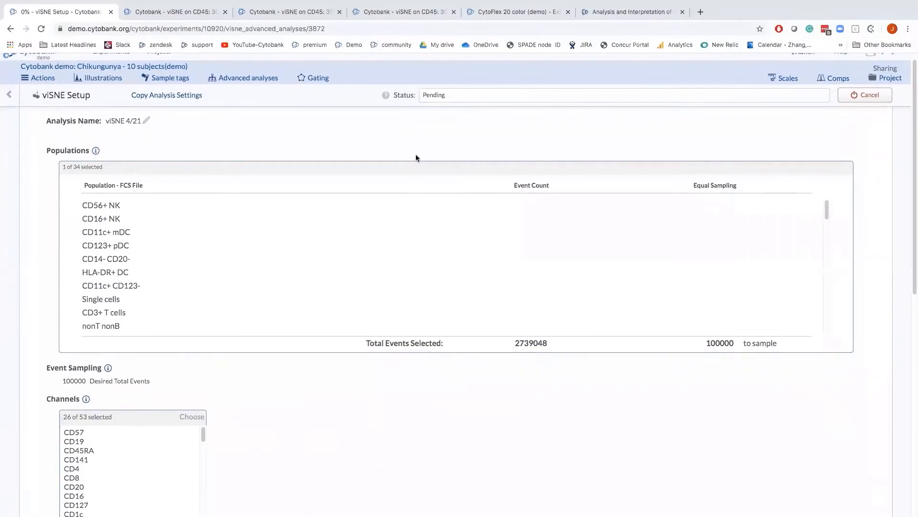
scroll(417, 157, "down", 1)
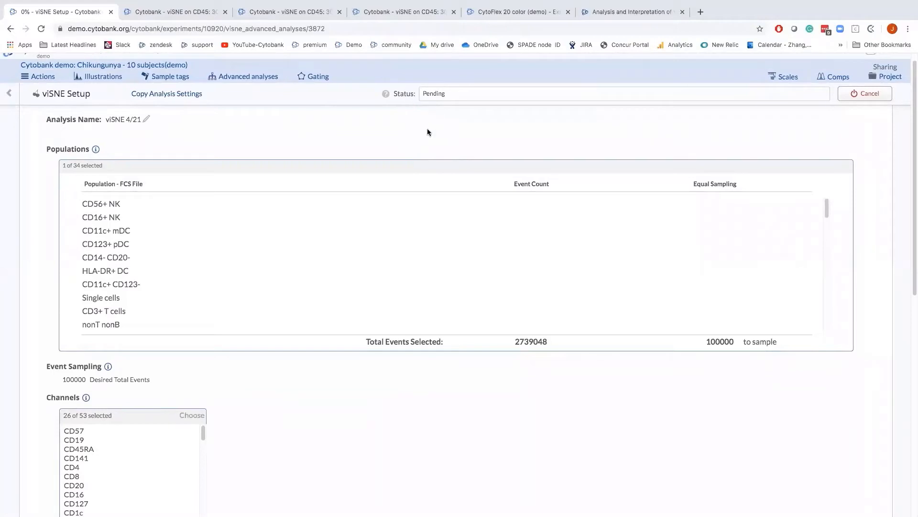
scroll(423, 147, "up", 1)
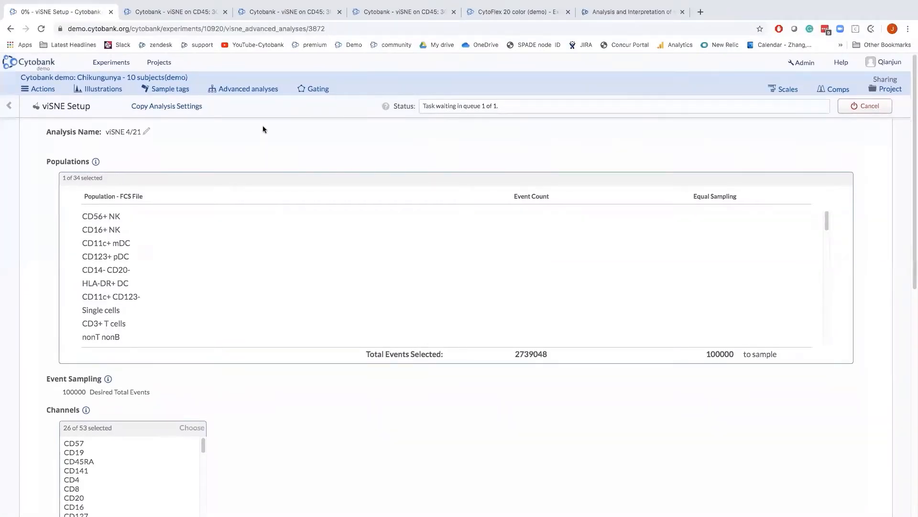
- Open the recent viSNE analysis "viSNE on CD45: 3000I with selected marker"
left_click(272, 93)
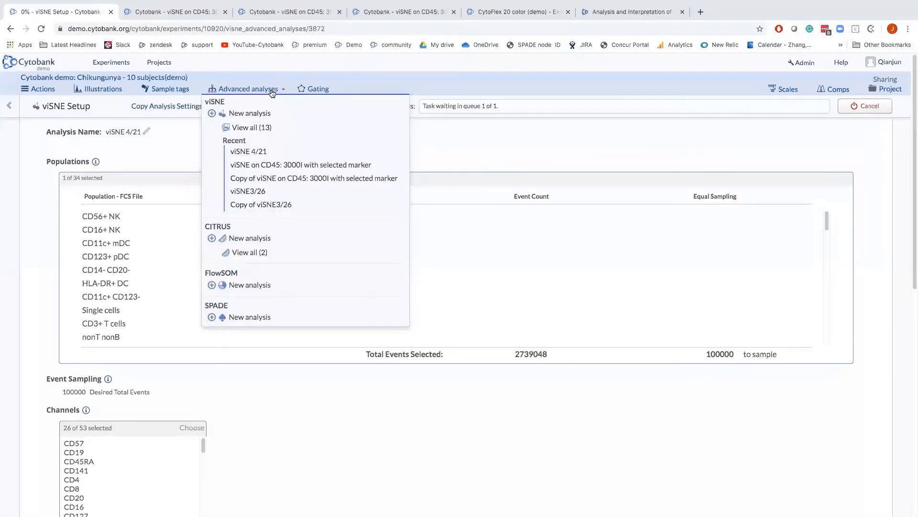
left_click(173, 147)
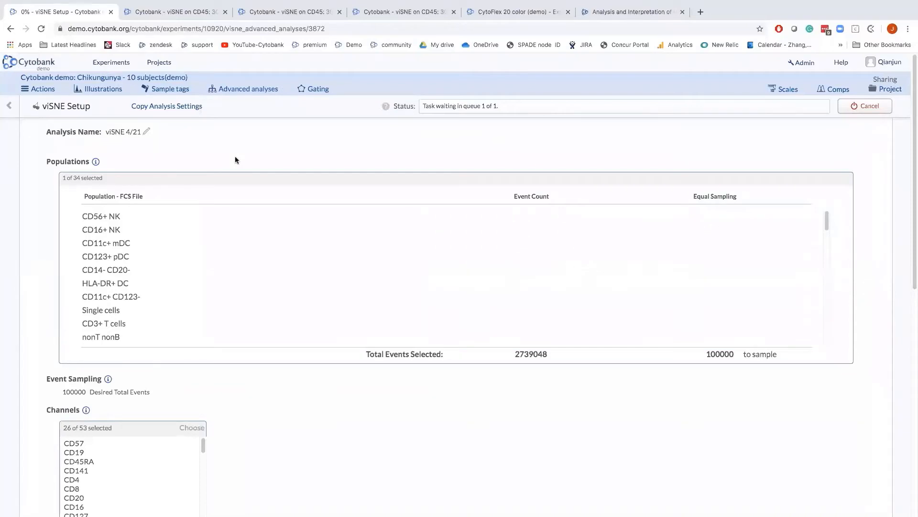
left_click(276, 91)
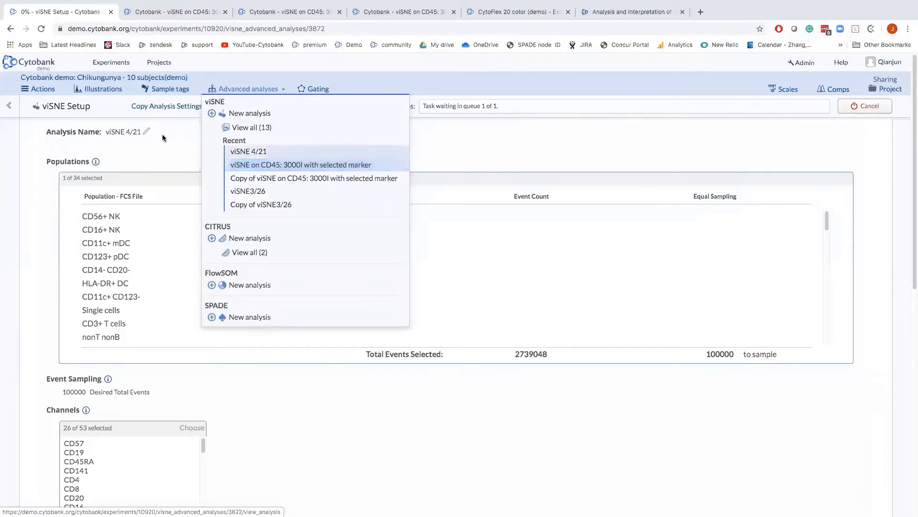
mouse_move(53, 91)
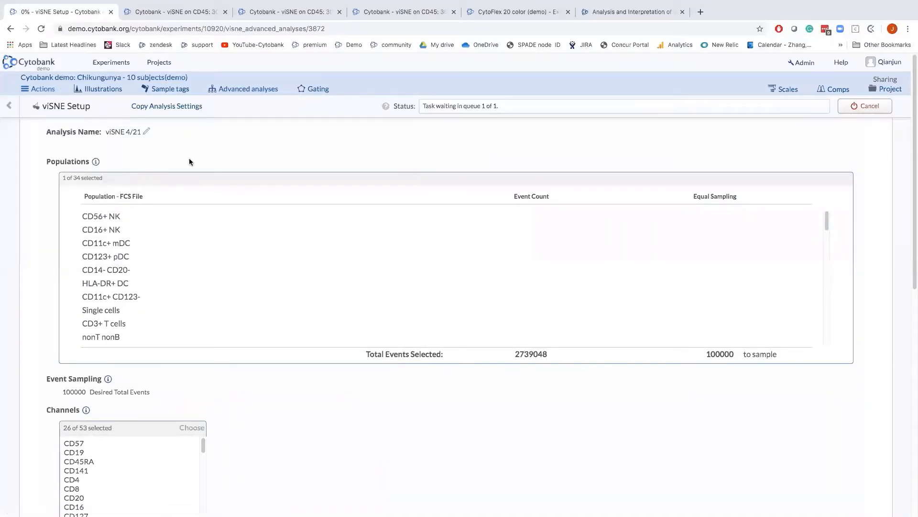
left_click(268, 91)
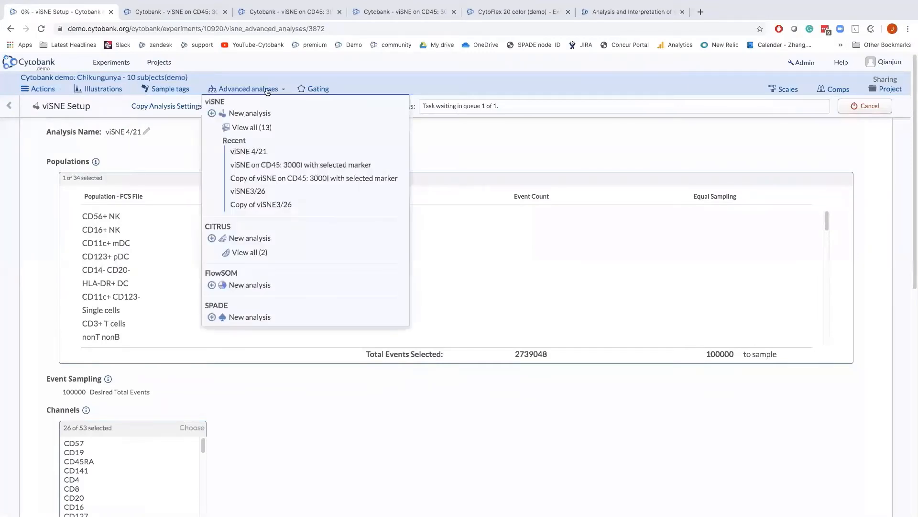
left_click(296, 165)
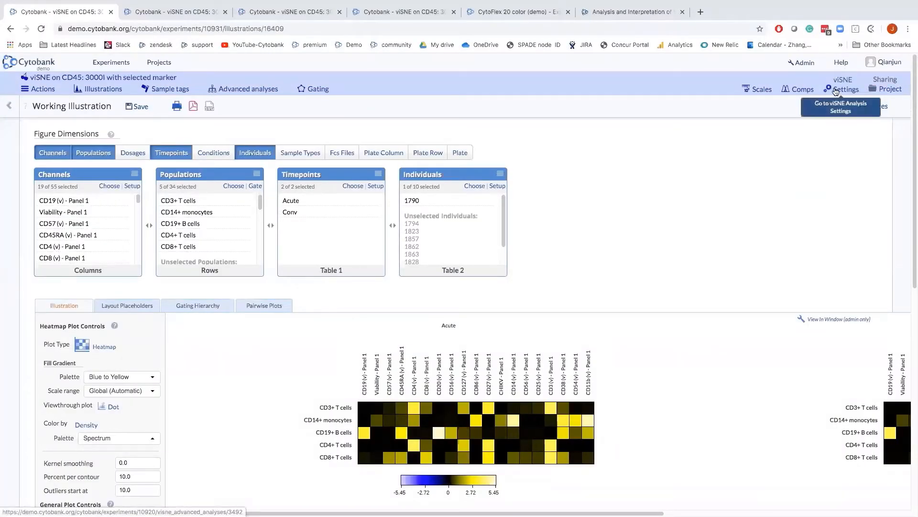
- Open this analysis's viSNE settings in a new tab and examine the CD45+ files' event counts and equal sampling
left_click(835, 91, "ctrl")
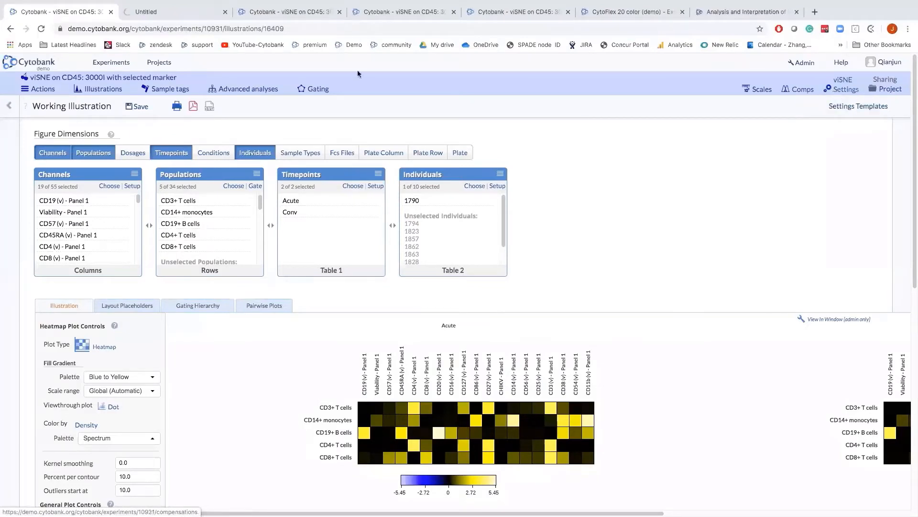
left_click(178, 13)
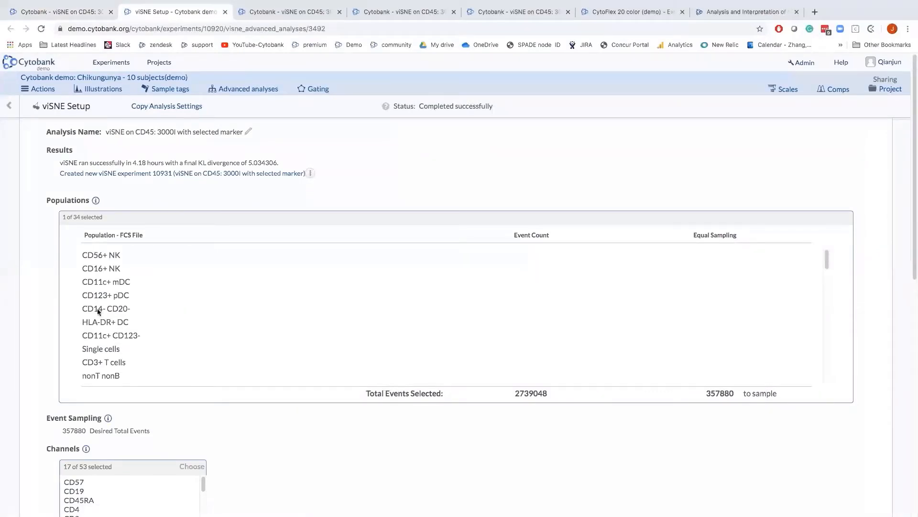
scroll(96, 308, "down", 5)
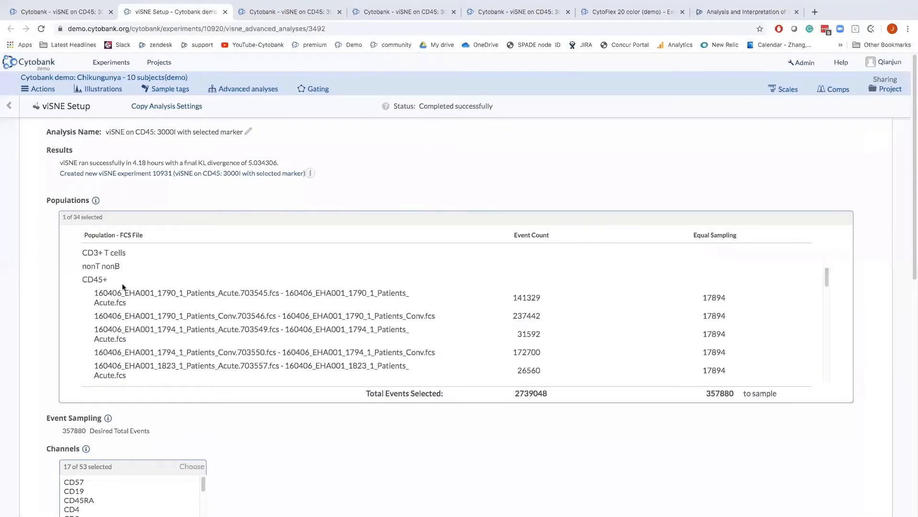
scroll(122, 287, "down", 2)
scroll(105, 427, "down", 1)
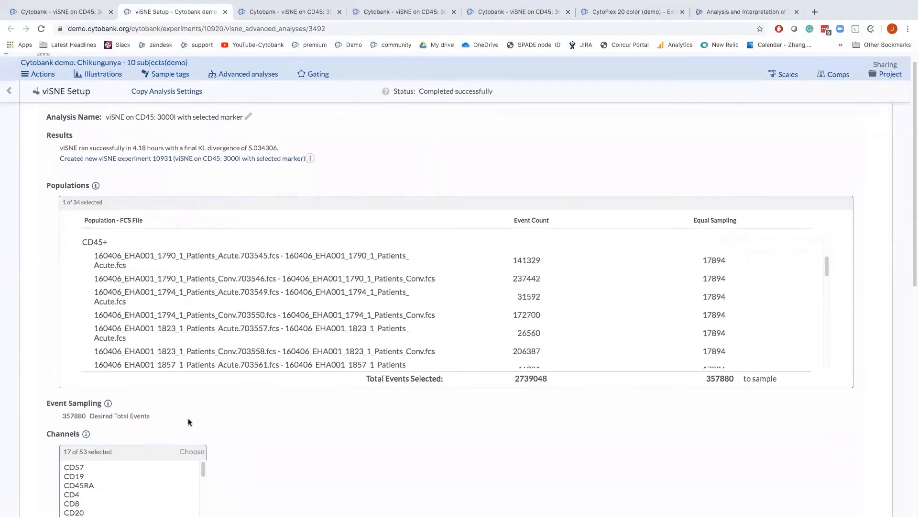
- Review the desired total events, selected channels, compensation and advanced settings used for the completed viSNE run
scroll(252, 408, "down", 4)
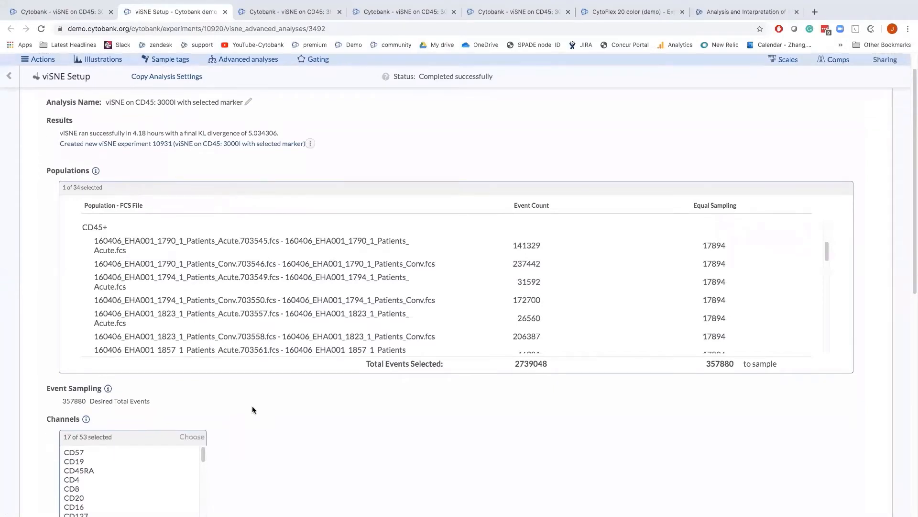
scroll(253, 410, "down", 1)
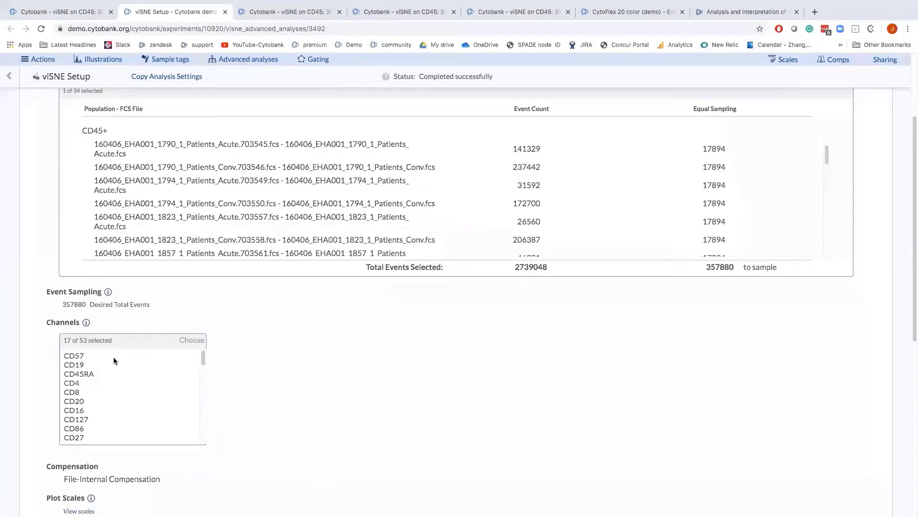
scroll(114, 360, "down", 1)
scroll(113, 359, "down", 1)
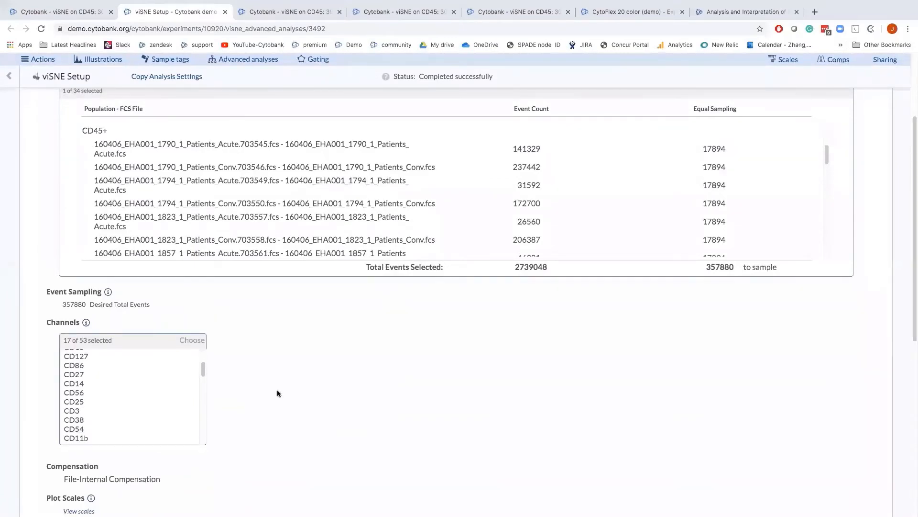
scroll(277, 393, "down", 5)
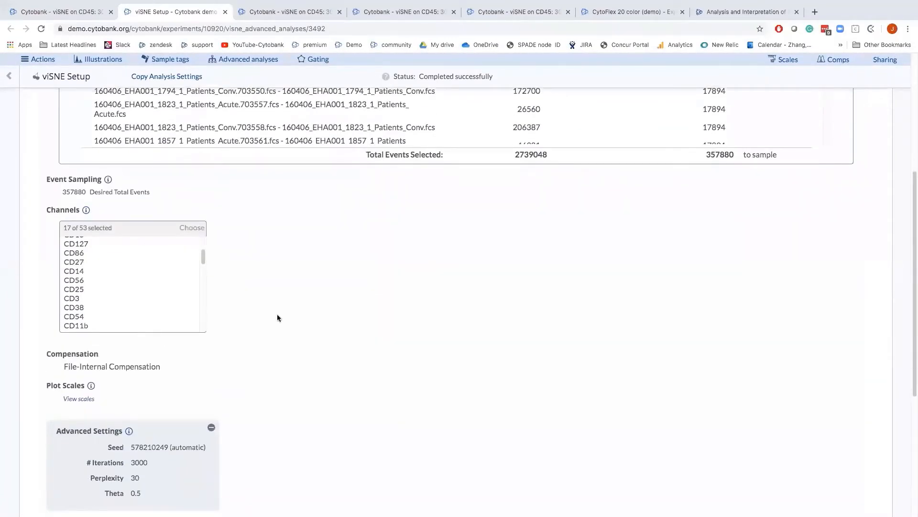
scroll(277, 318, "down", 3)
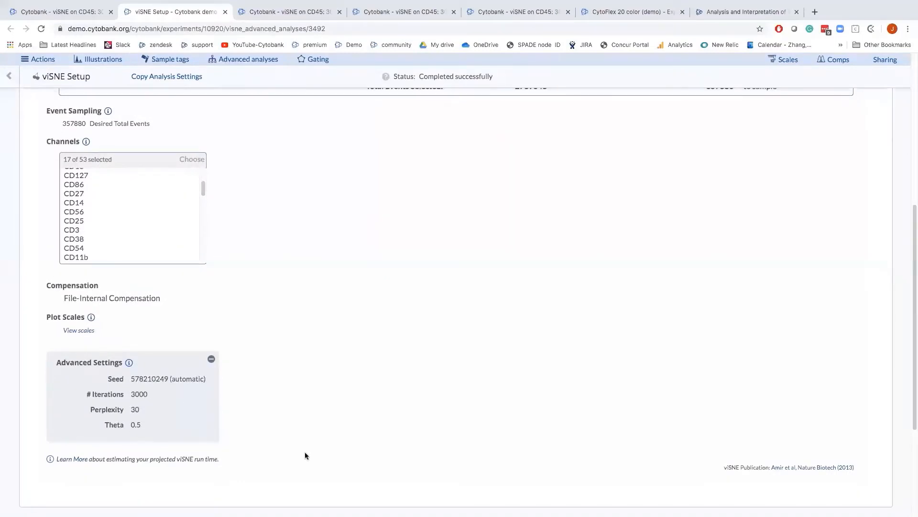
scroll(308, 428, "up", 8)
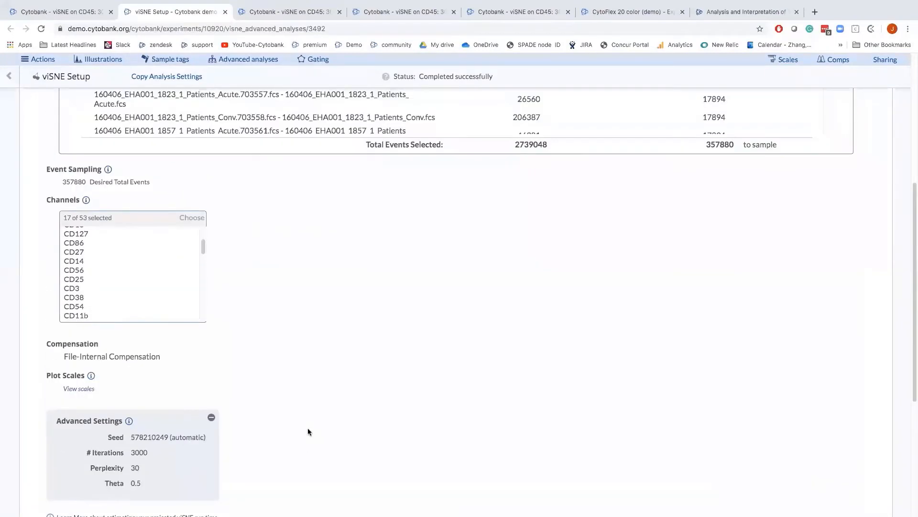
scroll(308, 431, "up", 5)
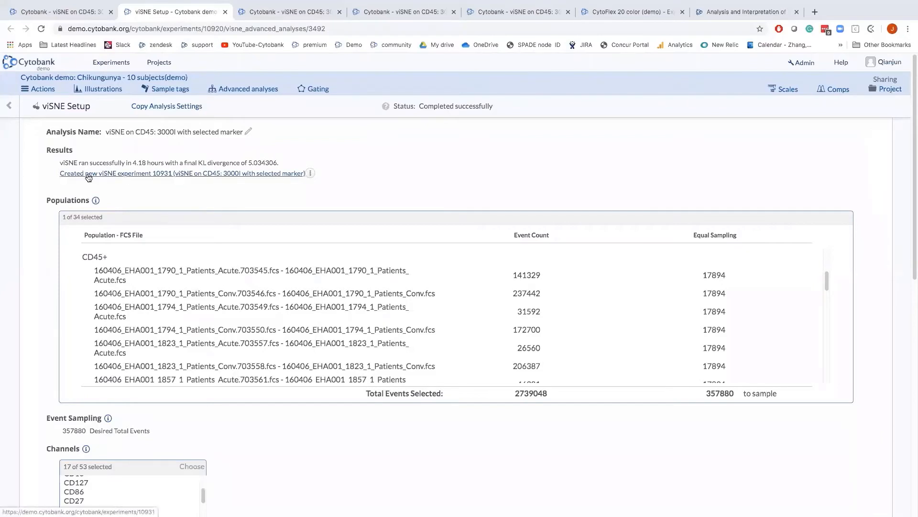
- Open the viSNE experiment created by this run and read its KL divergence per iteration through to the final value
left_click(168, 174)
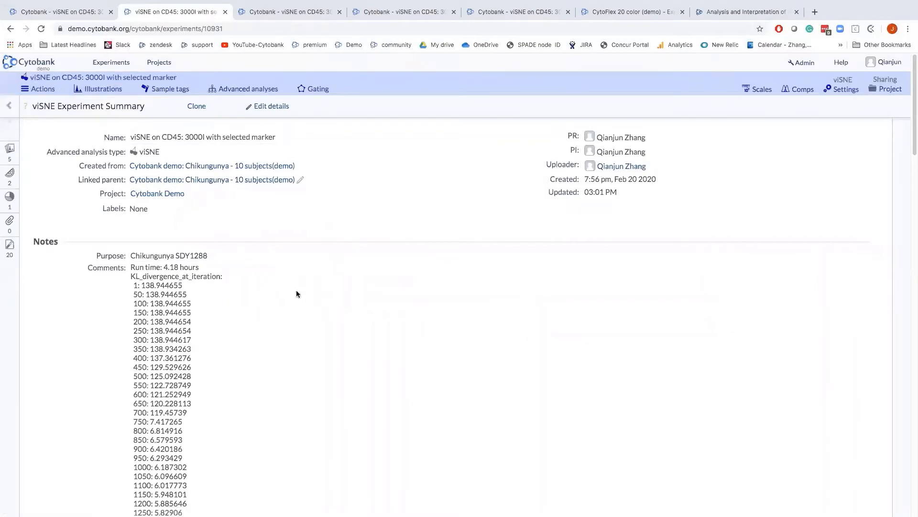
scroll(297, 293, "down", 1)
scroll(296, 291, "down", 2)
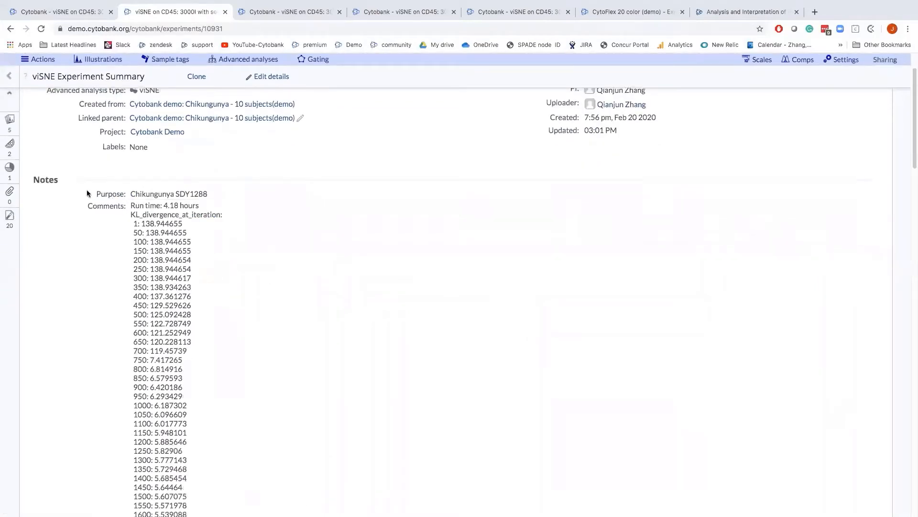
scroll(94, 225, "down", 1)
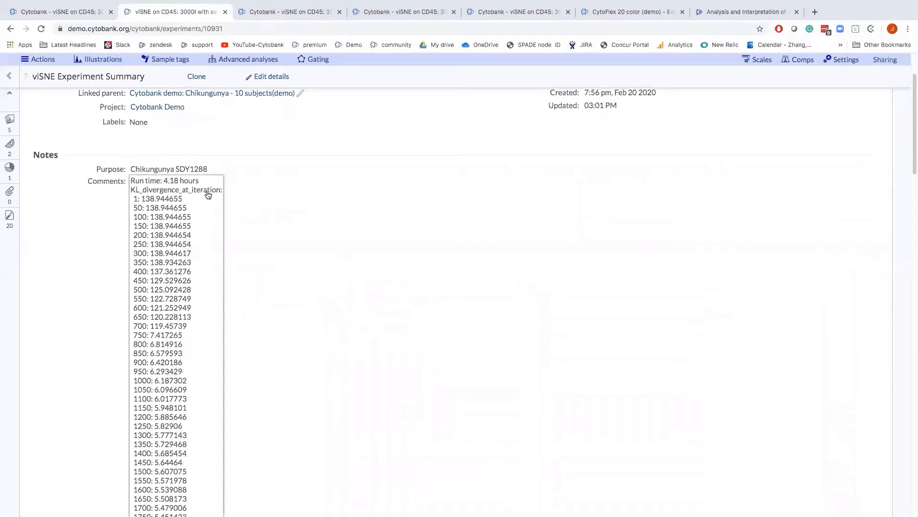
scroll(201, 196, "down", 1)
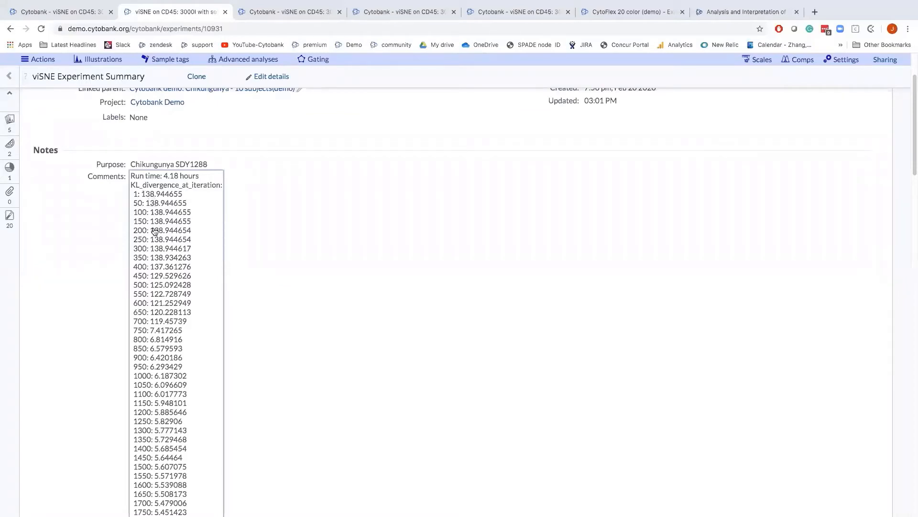
scroll(155, 237, "down", 1)
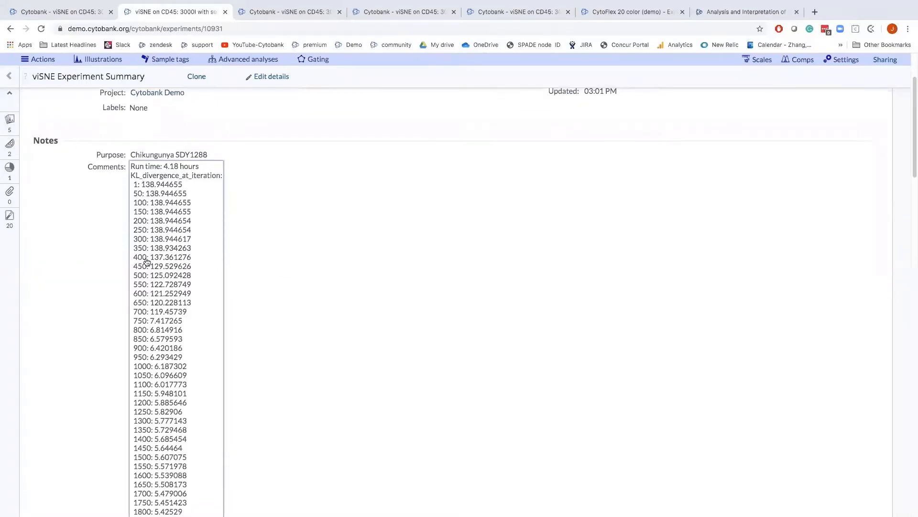
scroll(148, 266, "down", 1)
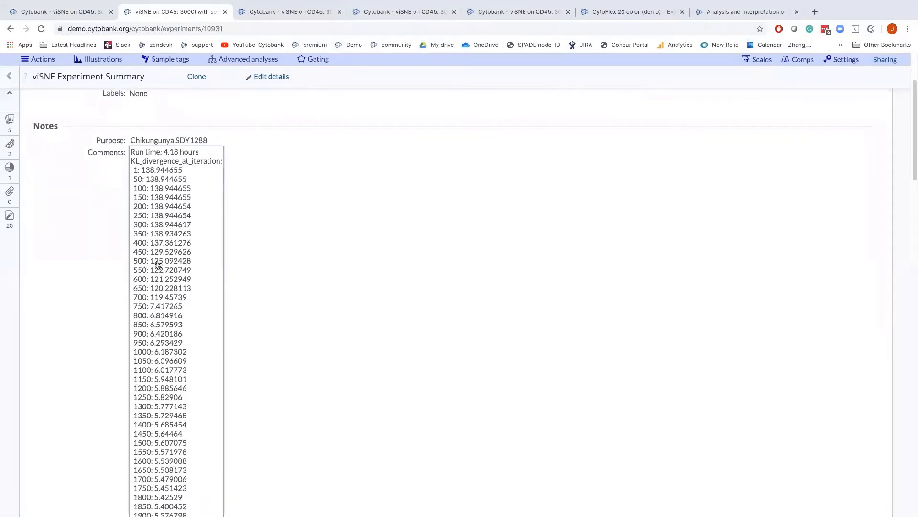
scroll(143, 286, "down", 1)
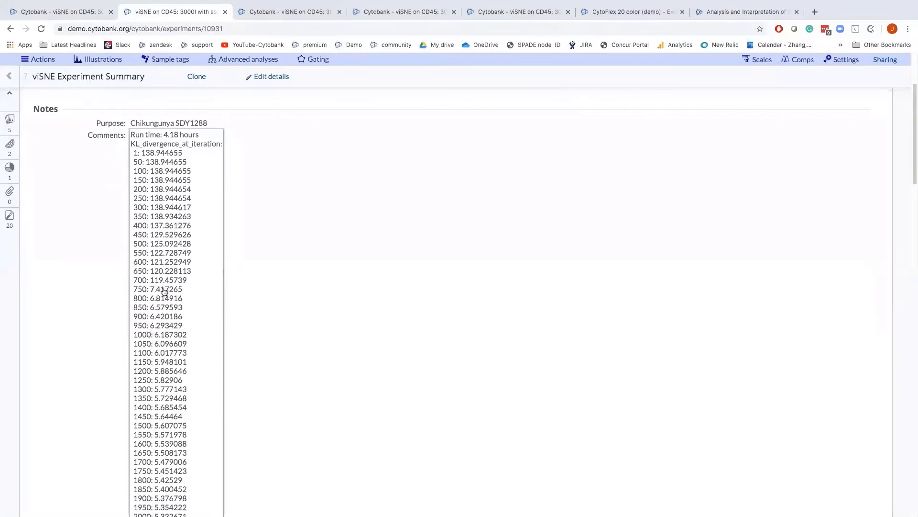
scroll(164, 291, "down", 1)
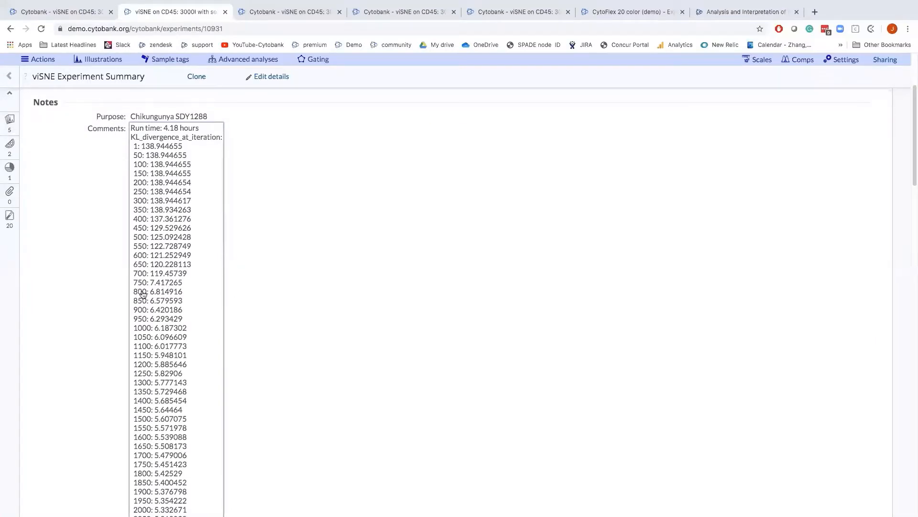
scroll(142, 294, "down", 5)
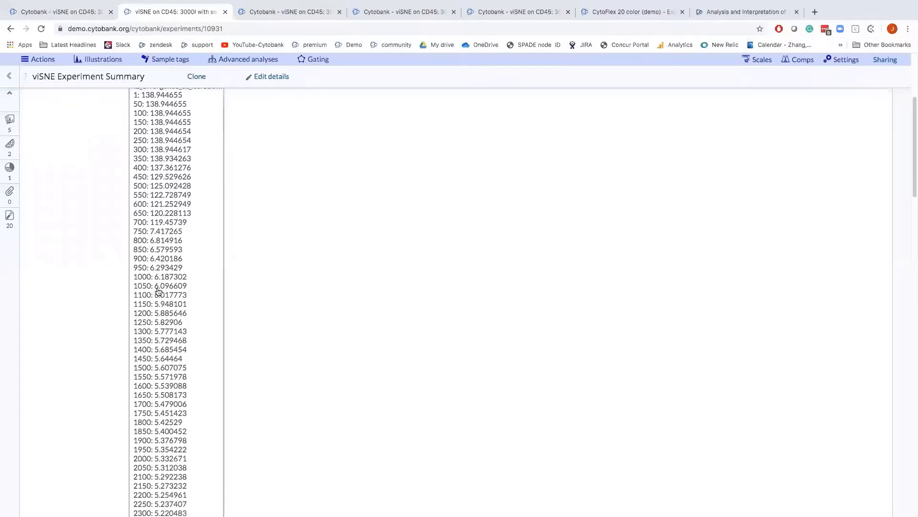
scroll(158, 291, "down", 8)
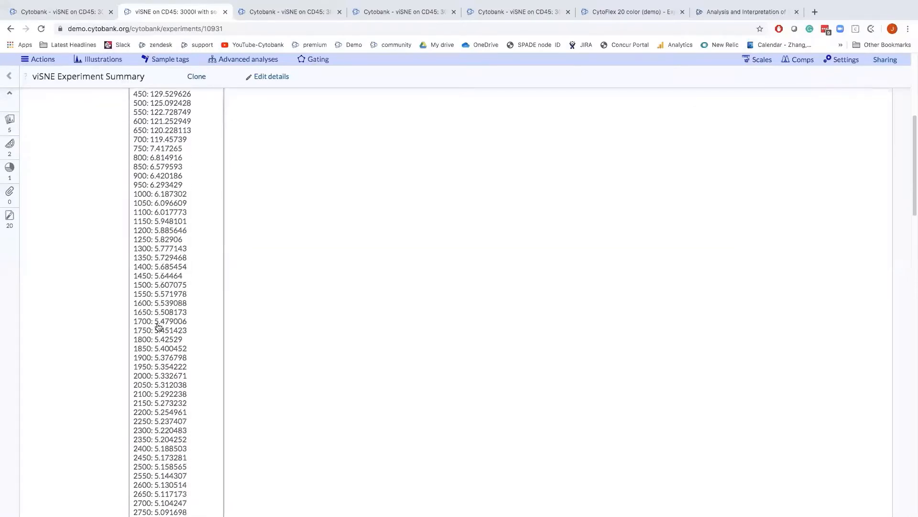
scroll(158, 326, "down", 10)
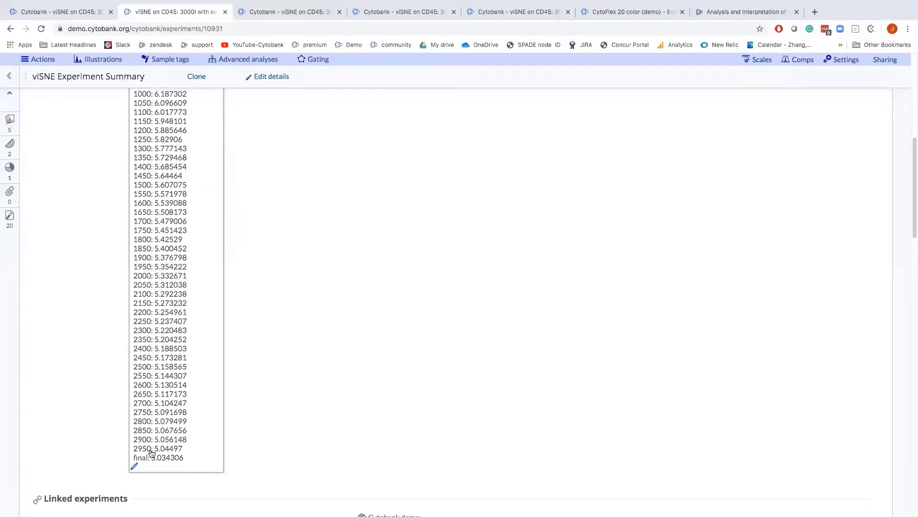
- Compare the late-iteration KL divergence values with the early ones in the experiment comments
scroll(151, 453, "up", 1)
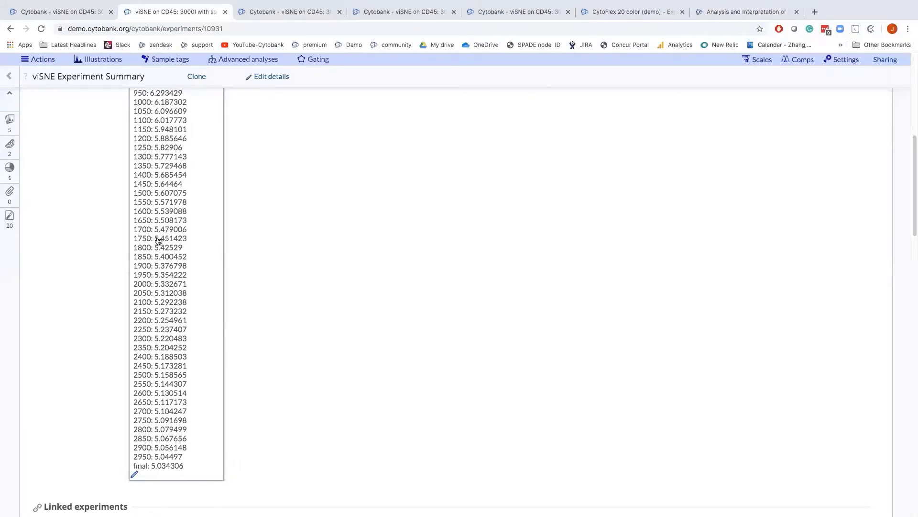
scroll(145, 283, "down", 1)
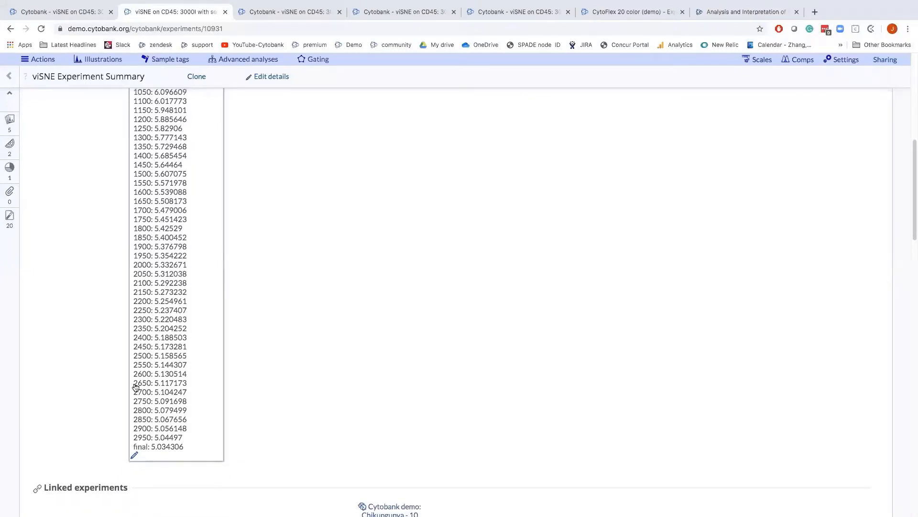
scroll(144, 359, "up", 1)
scroll(167, 253, "up", 1)
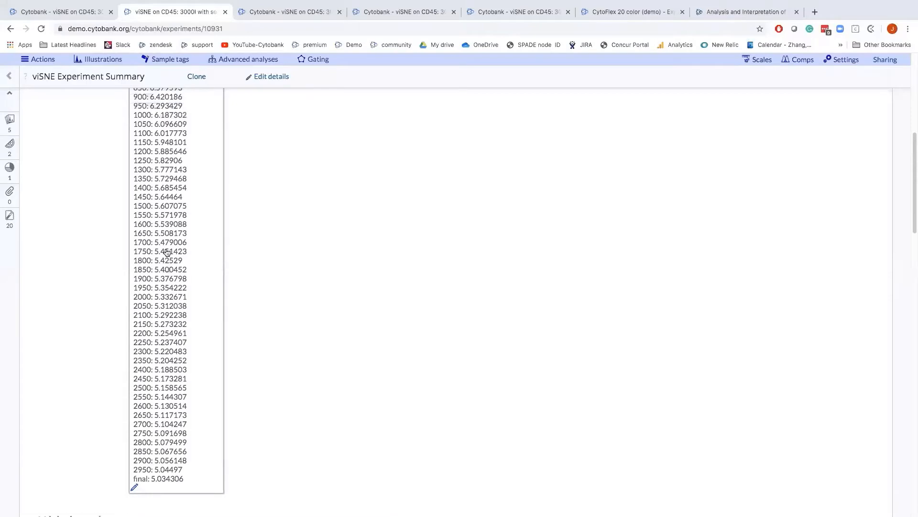
scroll(161, 237, "up", 1)
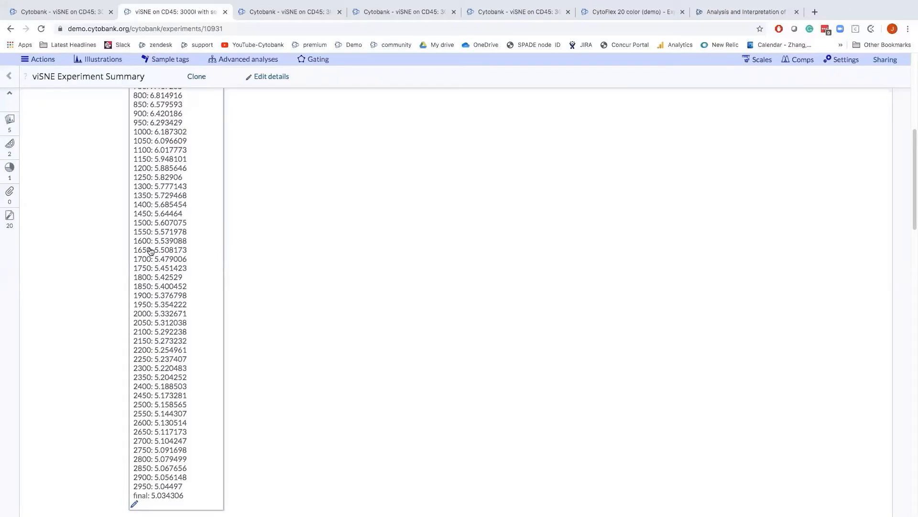
scroll(150, 251, "up", 3)
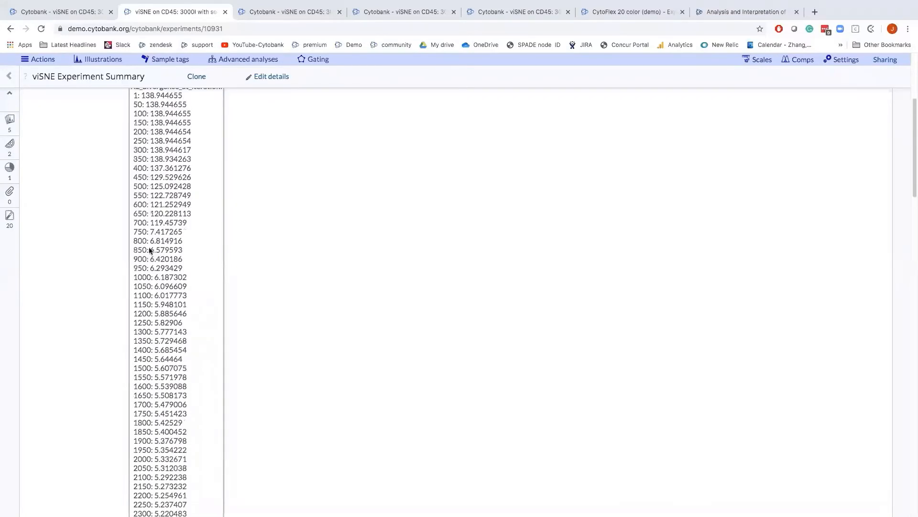
scroll(150, 251, "up", 5)
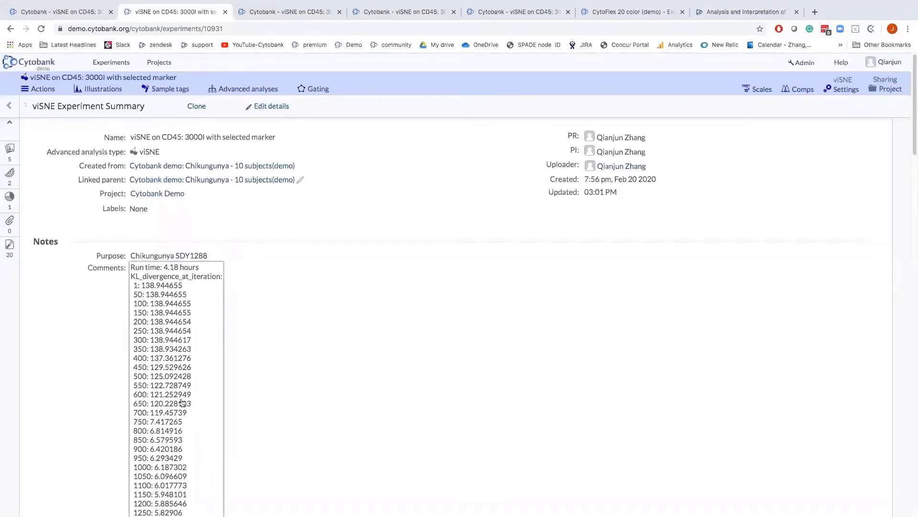
scroll(196, 430, "down", 6)
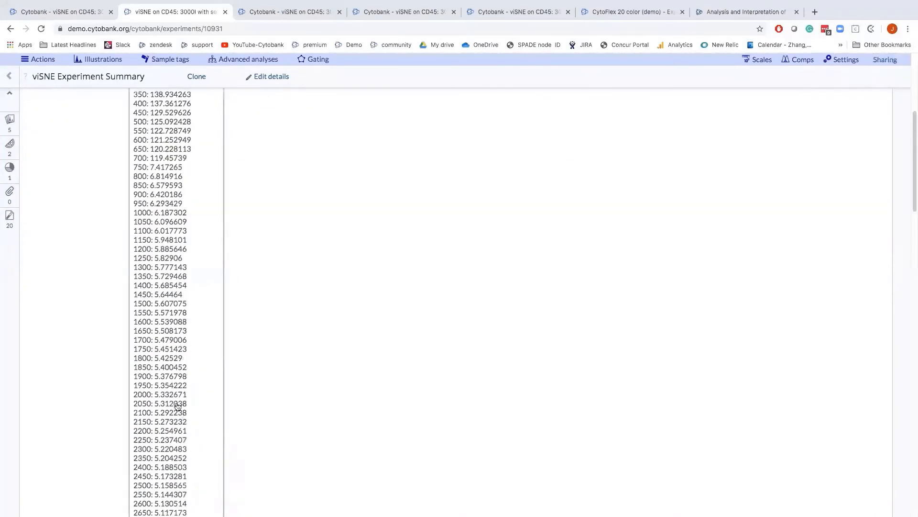
scroll(177, 405, "up", 5)
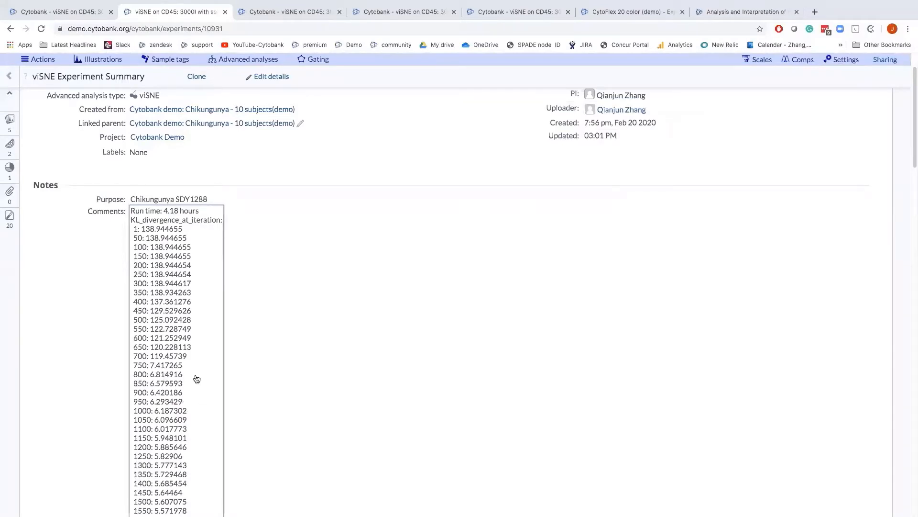
scroll(266, 371, "down", 2)
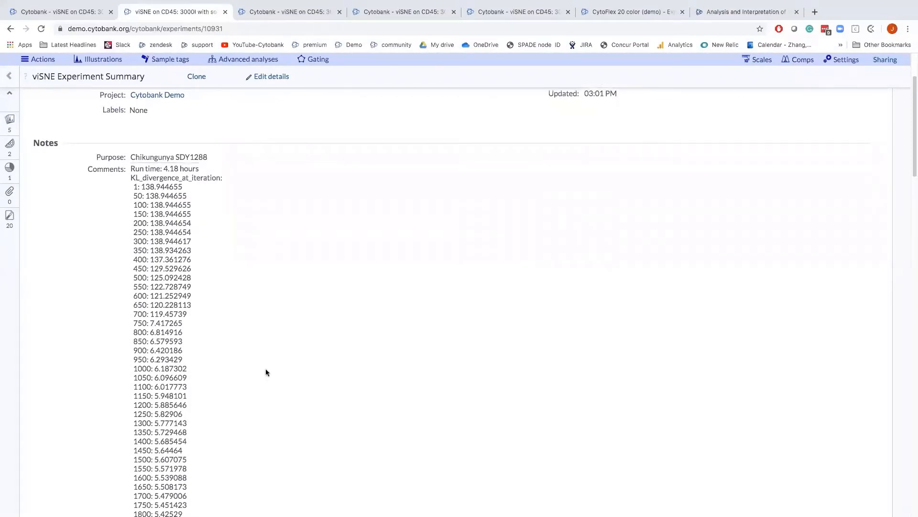
scroll(266, 333, "up", 1)
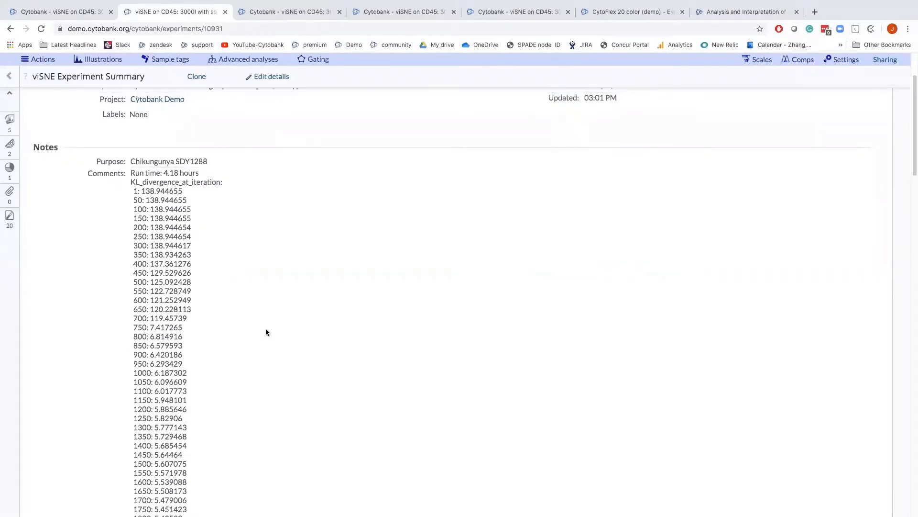
scroll(267, 332, "up", 4)
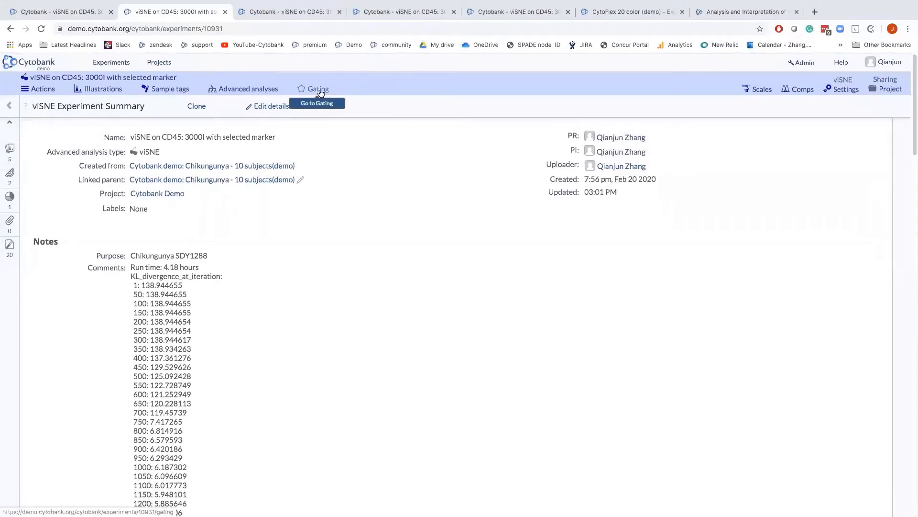
- Open the gating editor for the CD45 viSNE experiment
left_click(318, 89)
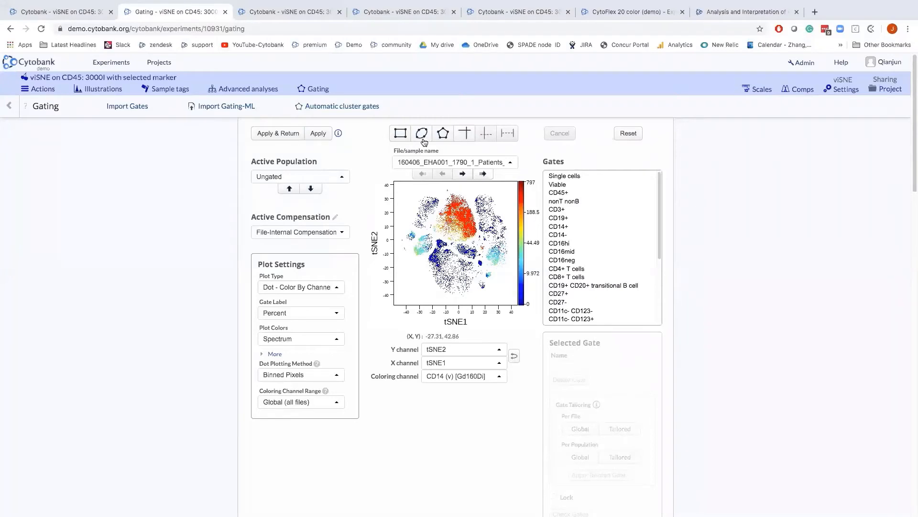
left_click(442, 135)
left_click(442, 135)
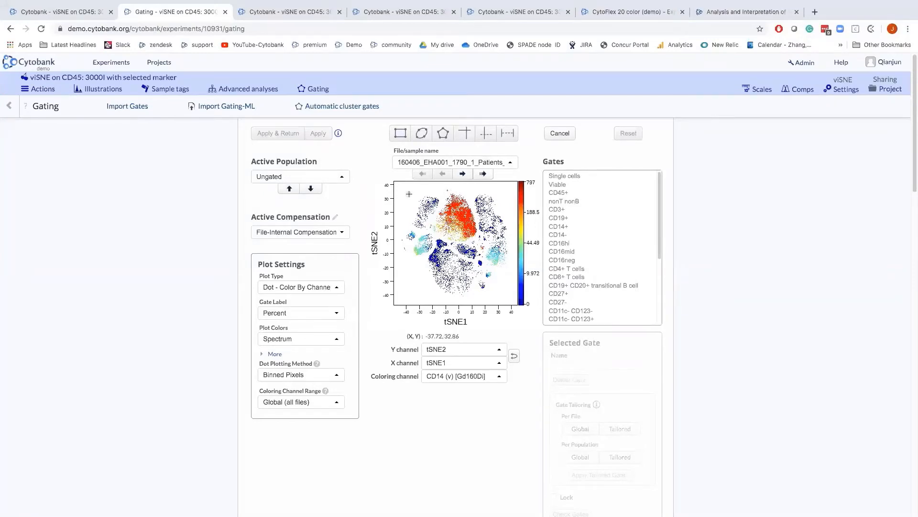
key("Escape")
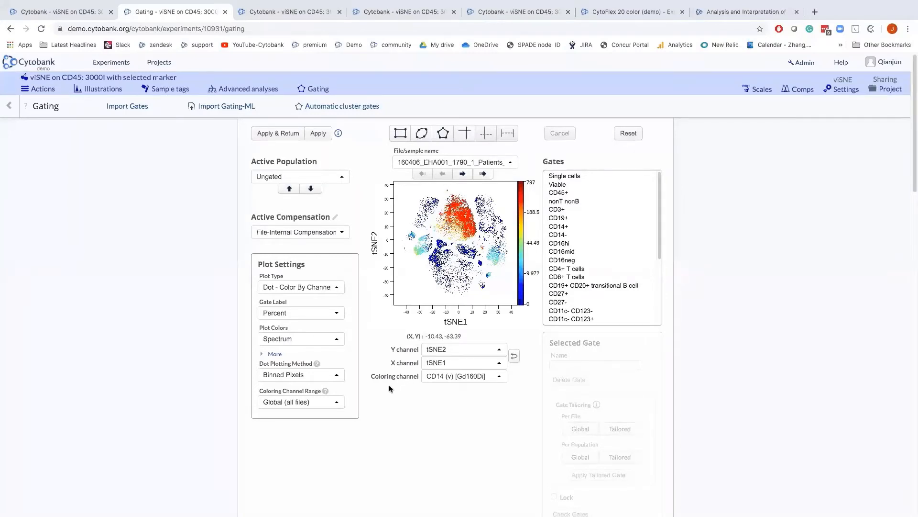
- Color the tSNE plot by CD19 (v) and compare its expression pattern across the first few sample files
left_click(451, 379)
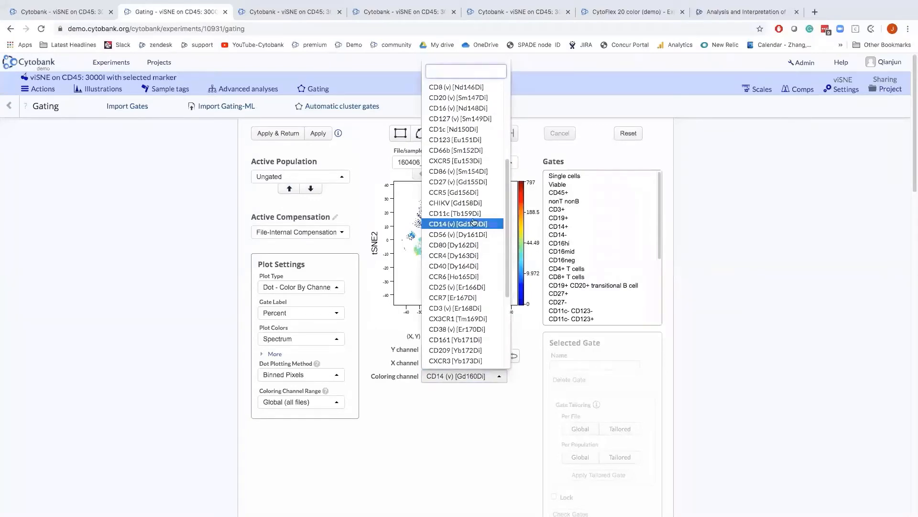
type("cd19")
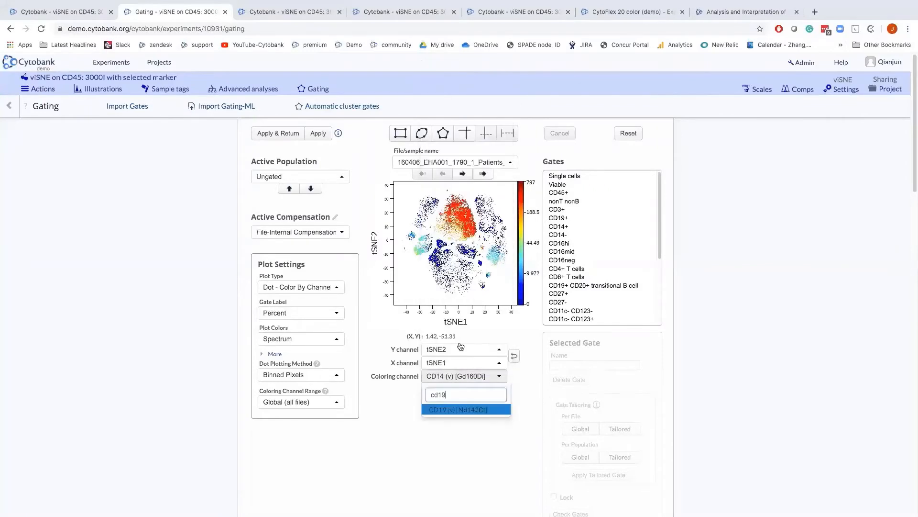
left_click(462, 411)
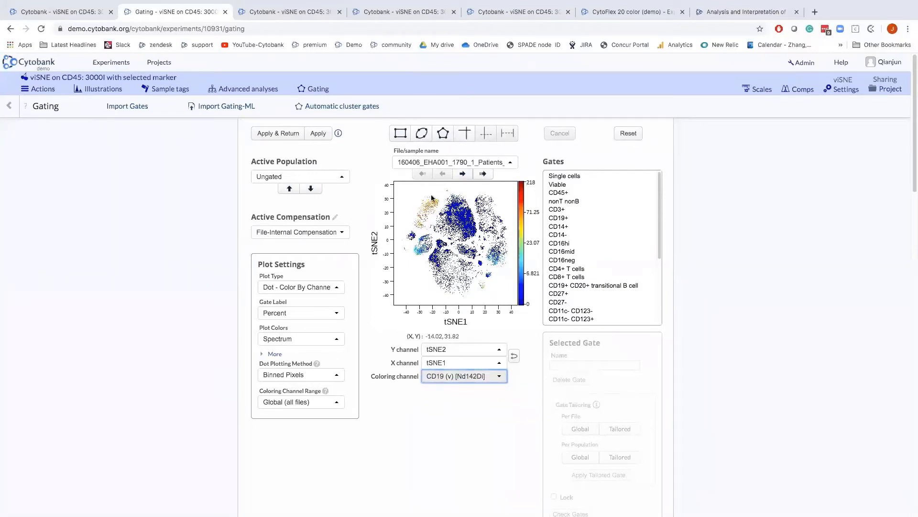
left_click(463, 175)
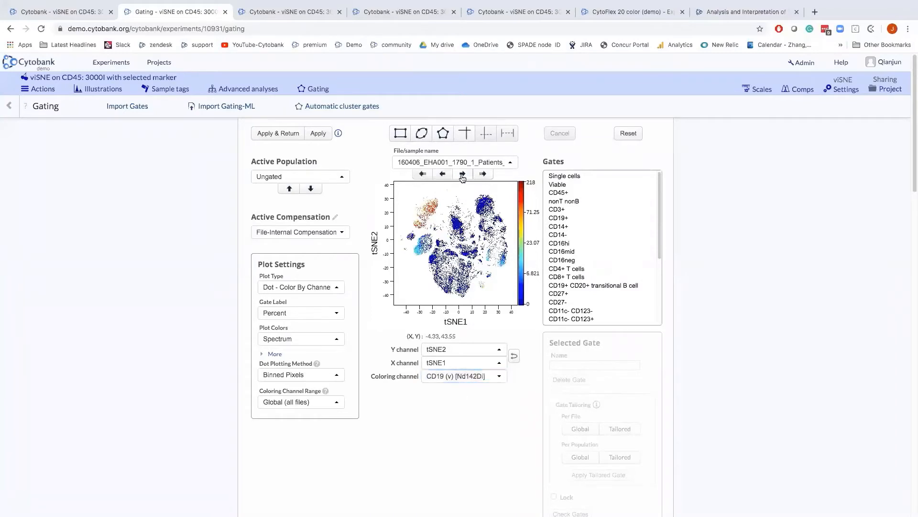
left_click(464, 176)
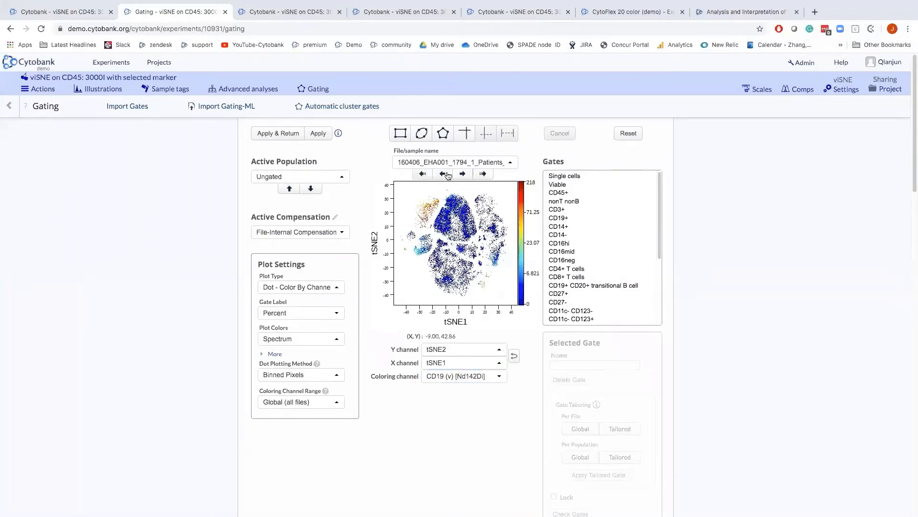
left_click(447, 175)
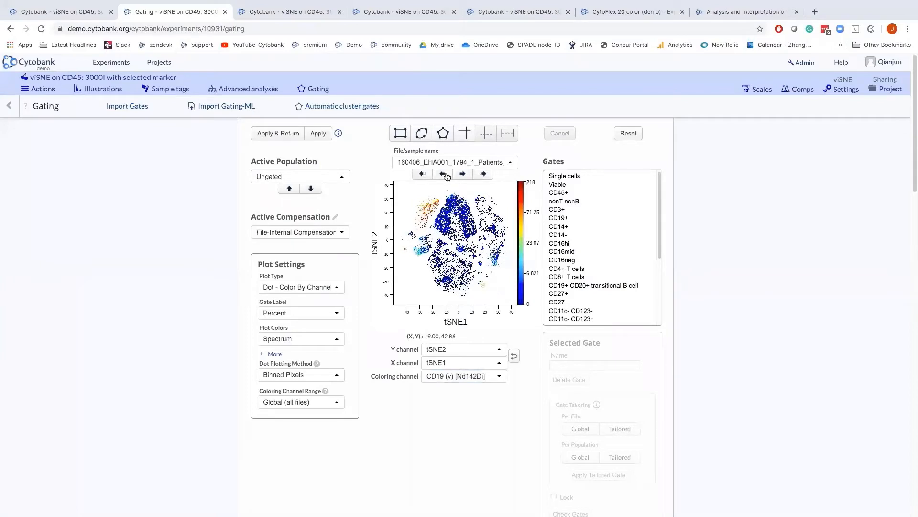
- Set the tSNE plot's coloring channel to CD14 (v) [Gd160Di]
left_click(451, 377)
type("cd")
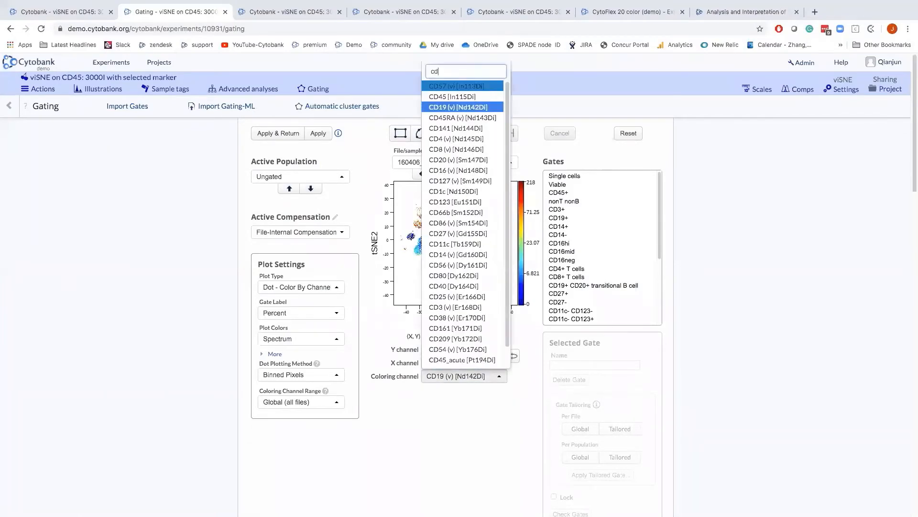
type("14")
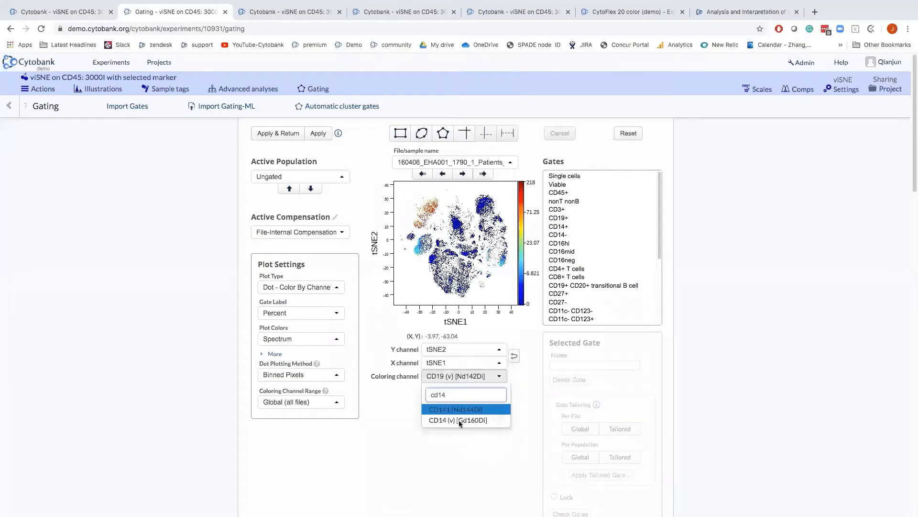
left_click(458, 420)
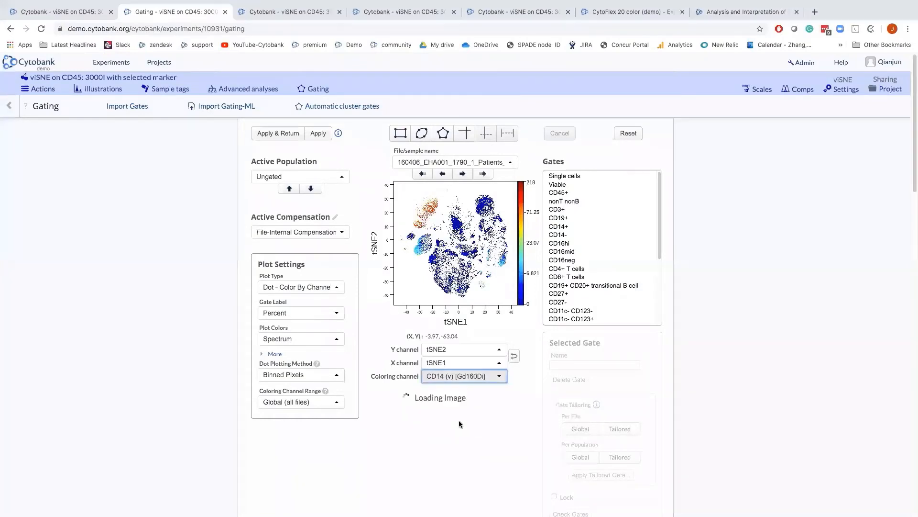
- Draw a closed polygon gate around the large CD14-high island in the upper centre of the tSNE map
left_click(444, 134)
left_click(459, 190)
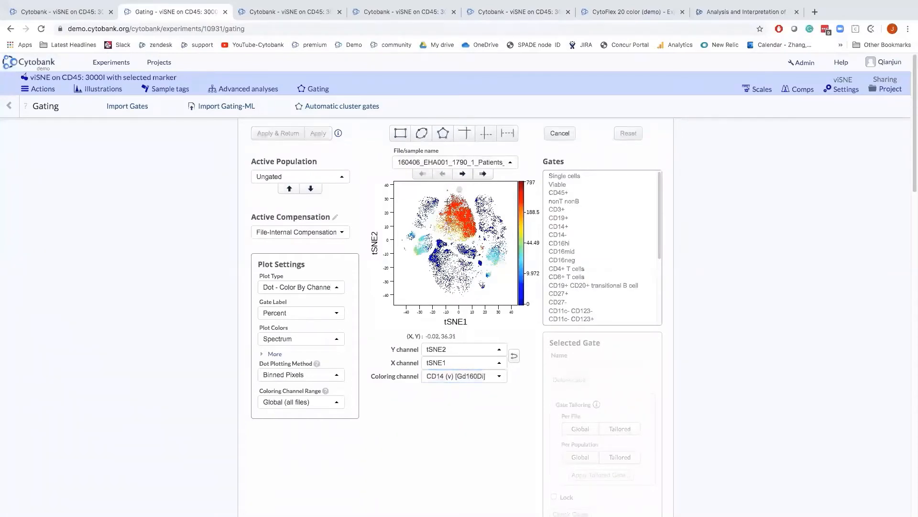
left_click(434, 221)
left_click(438, 234)
left_click(456, 240)
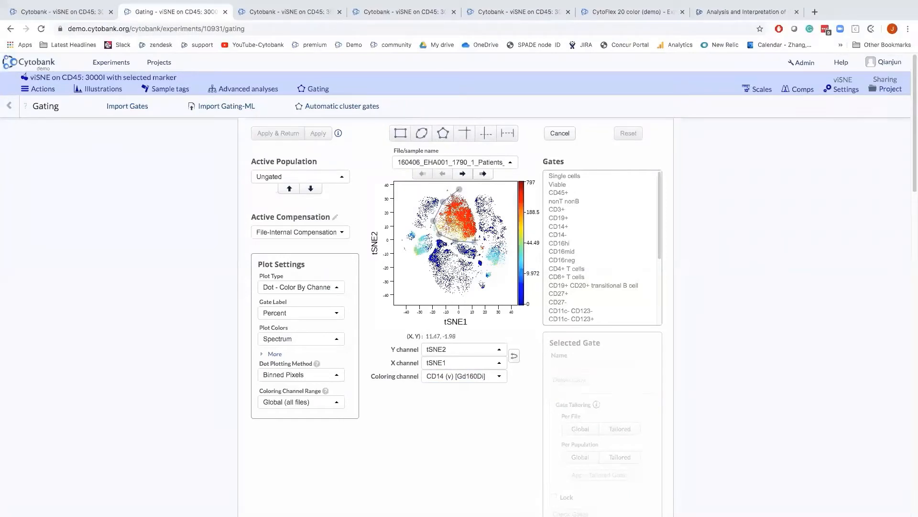
left_click(475, 239)
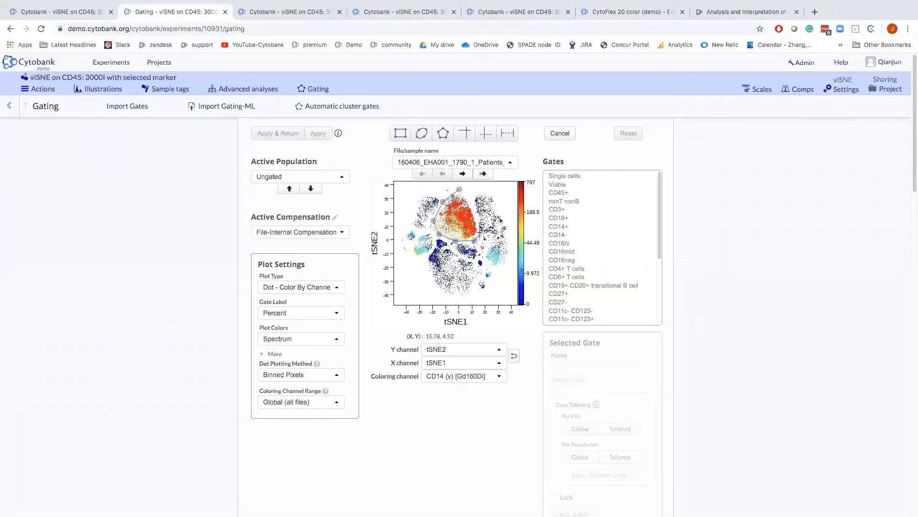
left_click(460, 189)
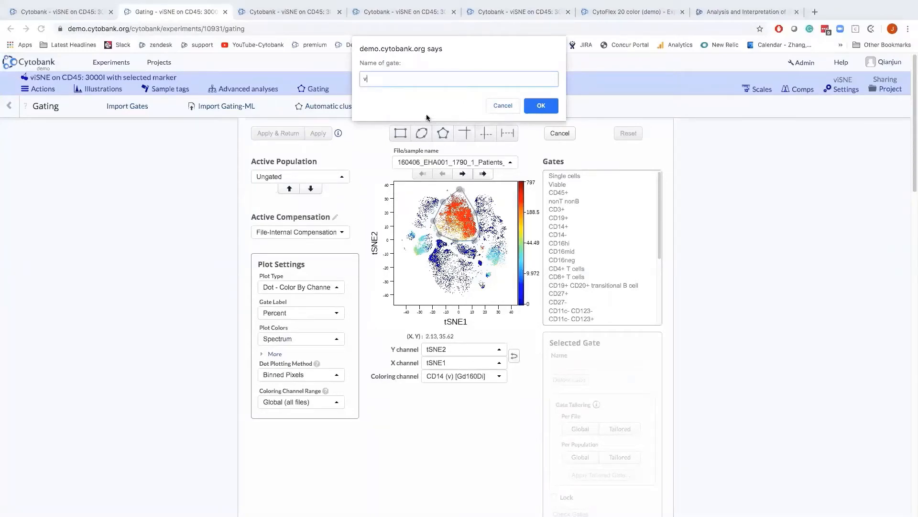
- Name the new gate vCD14+, then apply the gates and return to the working illustration
type("vmono")
key("BackSpace")
key("BackSpace")
key("BackSpace")
key("BackSpace")
type("Cd14")
key("BackSpace")
key("BackSpace")
key("BackSpace")
type("D14+")
left_click(542, 106)
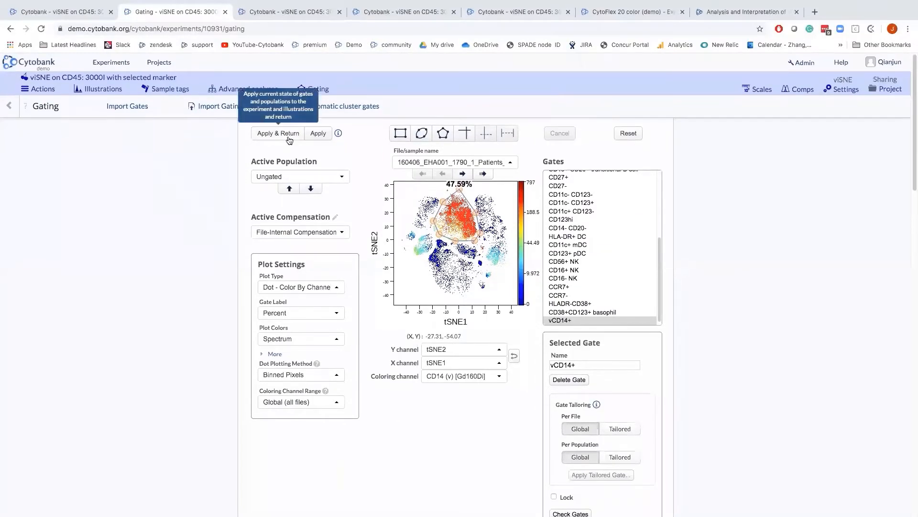
left_click(288, 134)
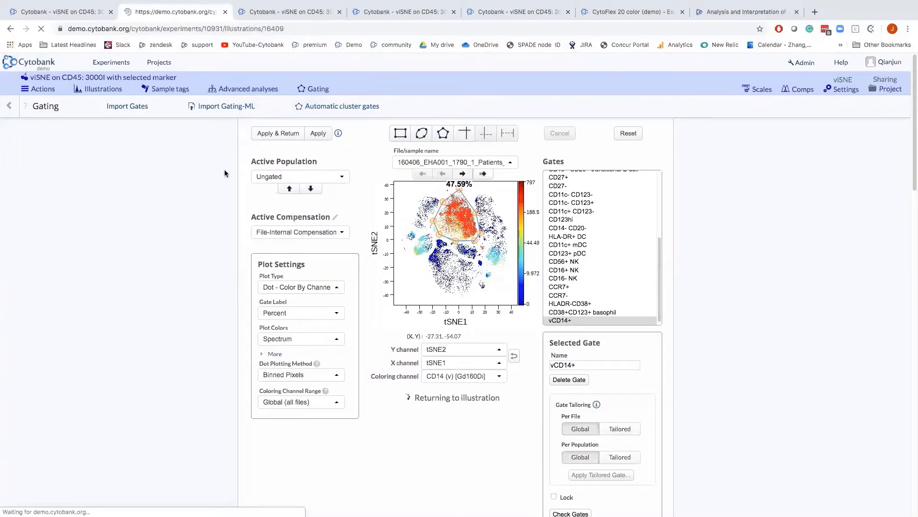
- Limit the illustration's timepoints to Acute only
scroll(683, 276, "down", 1)
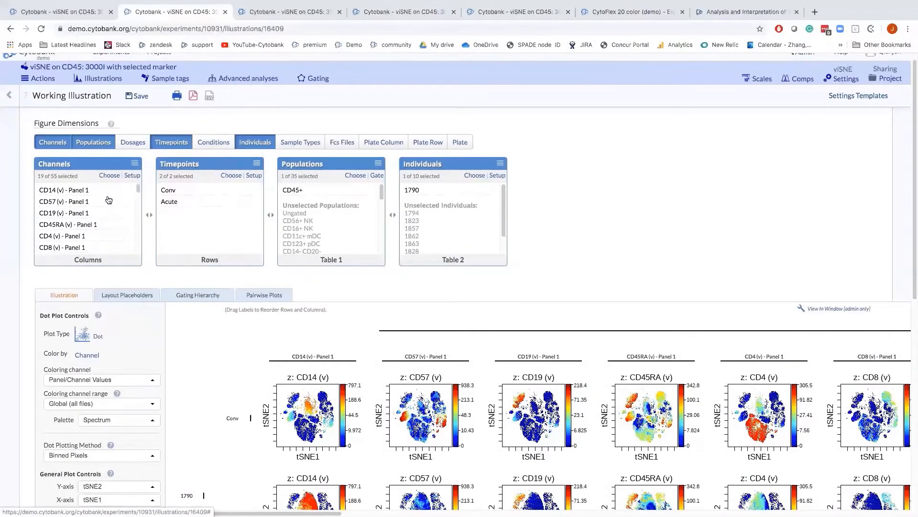
scroll(110, 201, "down", 1)
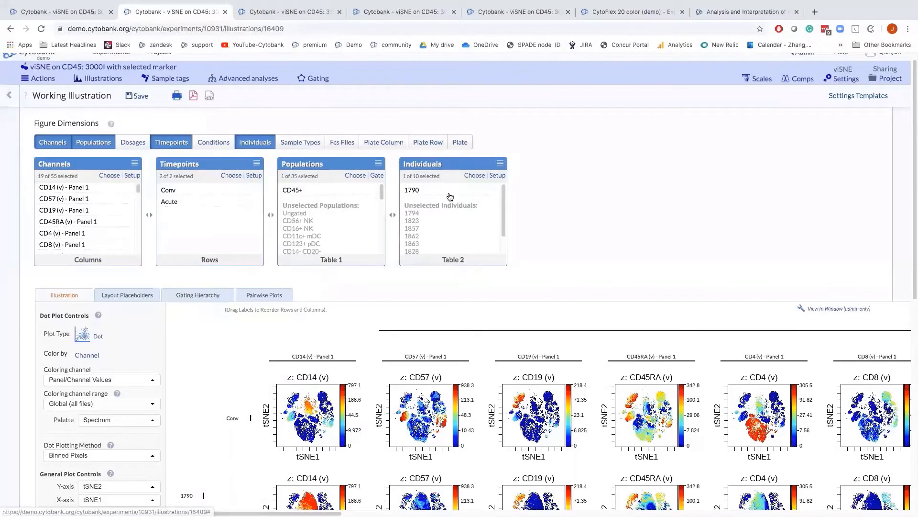
scroll(581, 293, "down", 3)
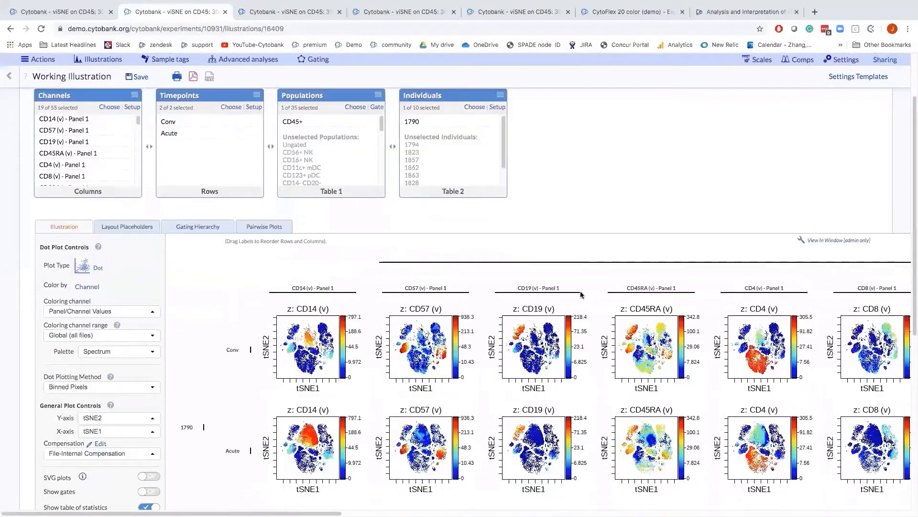
scroll(580, 290, "up", 1)
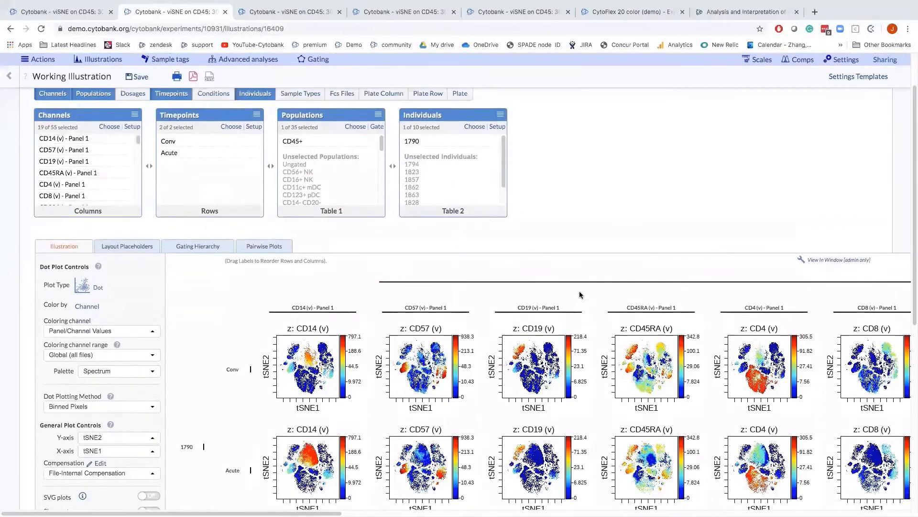
scroll(580, 294, "up", 1)
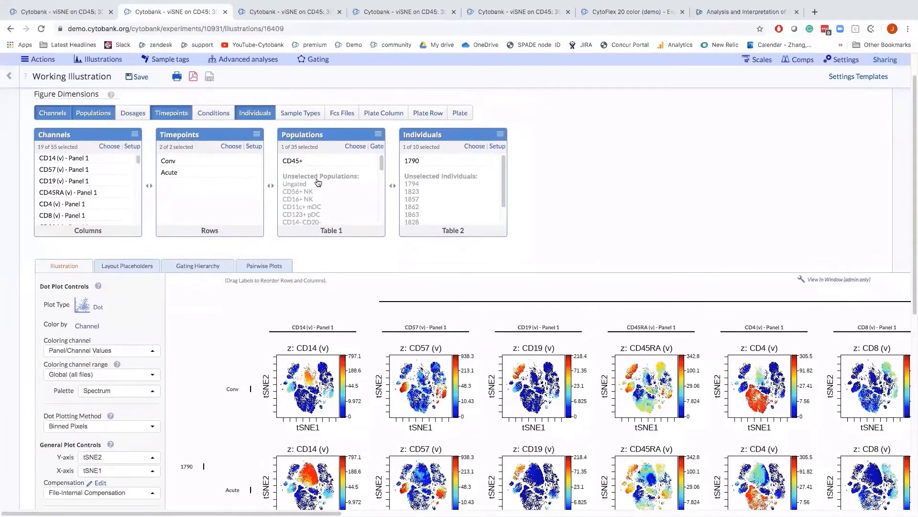
left_click(231, 147)
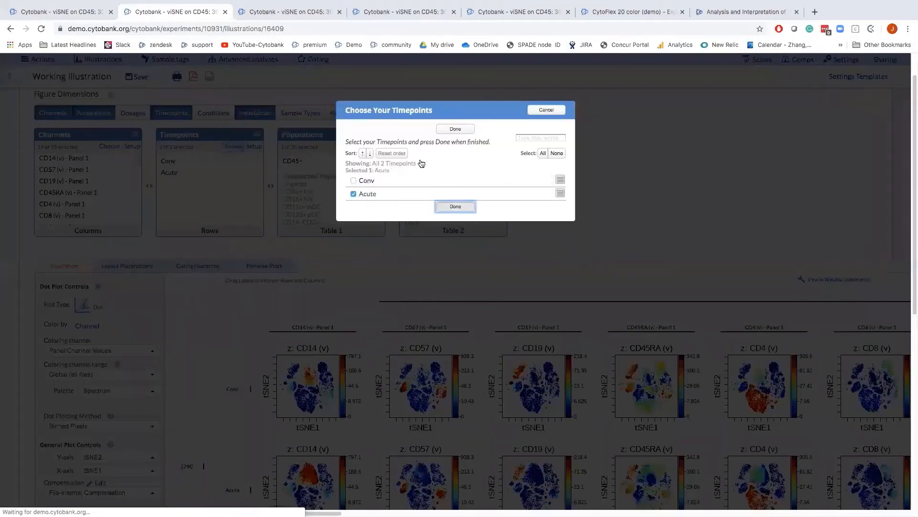
key("Return")
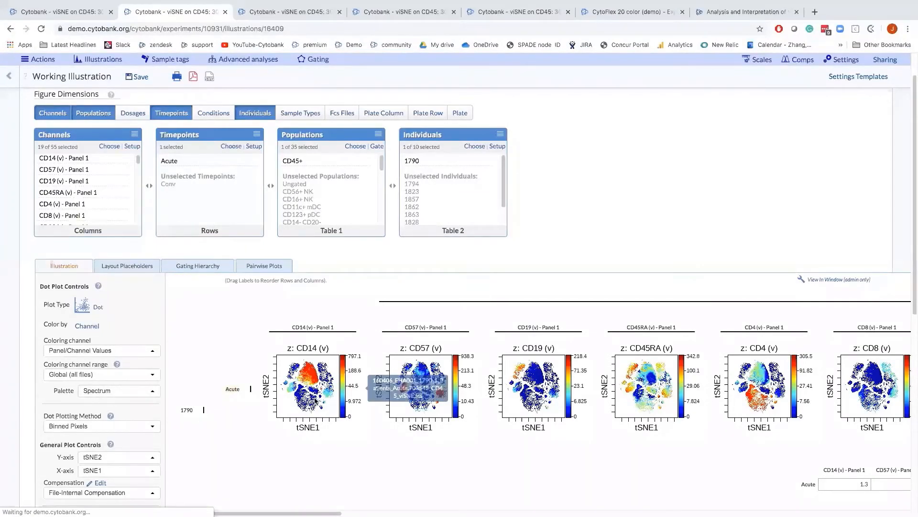
- Examine the Acute tSNE maps for individual 1790 across the CD14, CD57, CD19, CD45RA, CD4 and CD8 channels
scroll(315, 399, "right", 2)
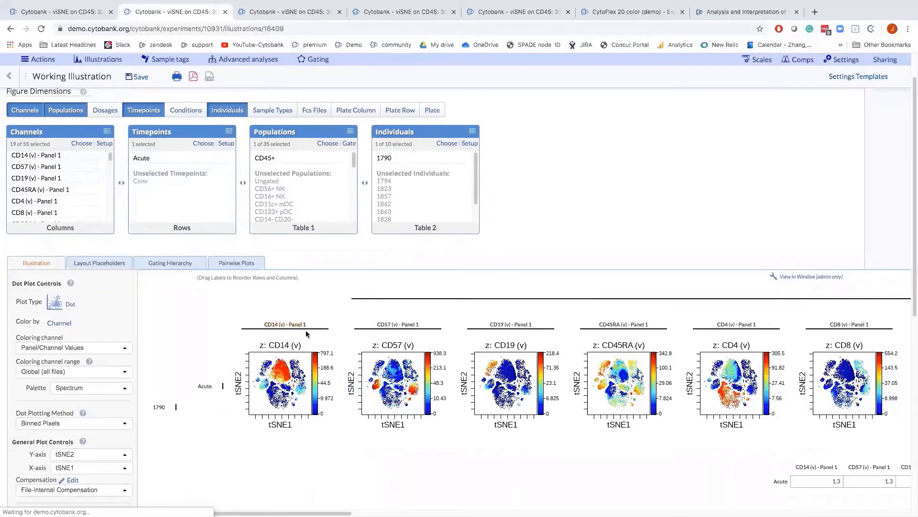
scroll(306, 333, "down", 1)
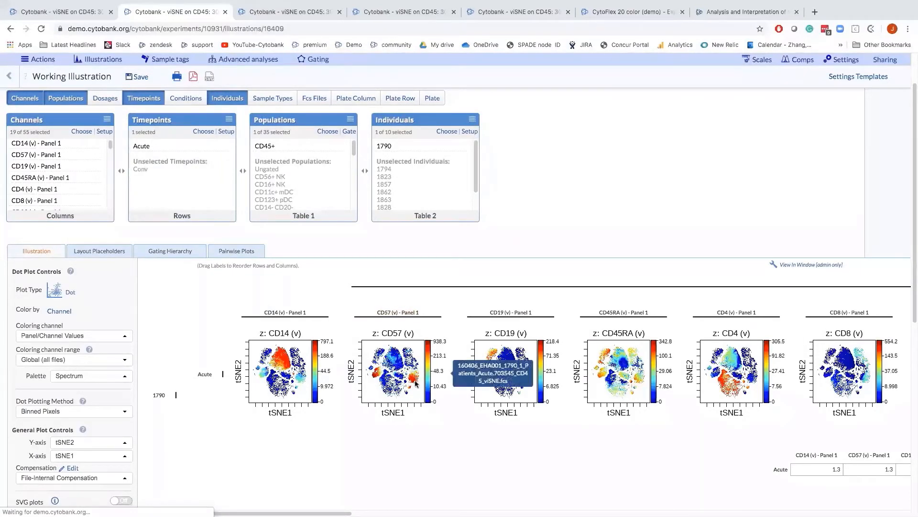
scroll(416, 383, "right", 2)
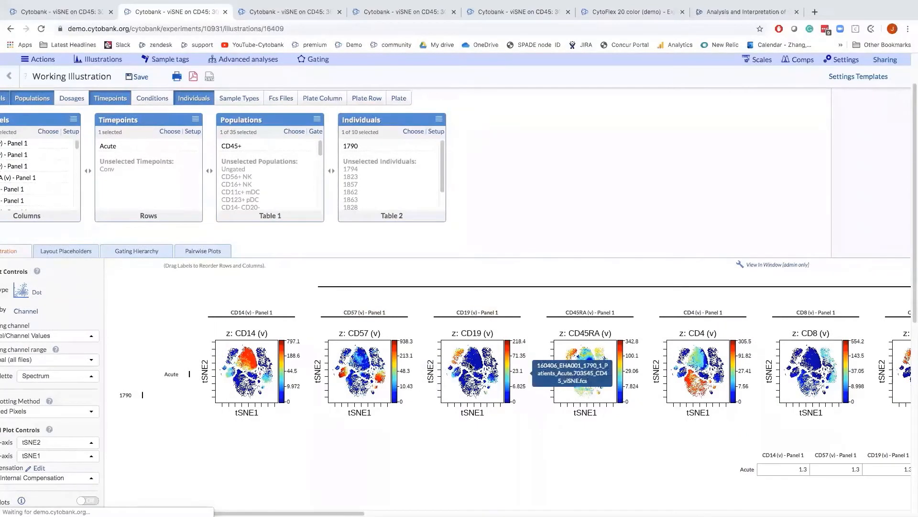
scroll(470, 365, "right", 2)
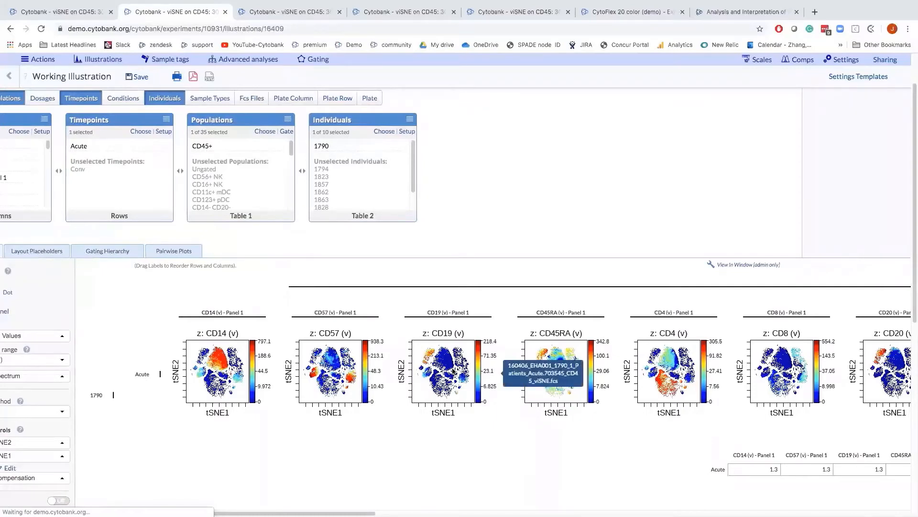
scroll(452, 370, "right", 3)
scroll(453, 371, "left", 2)
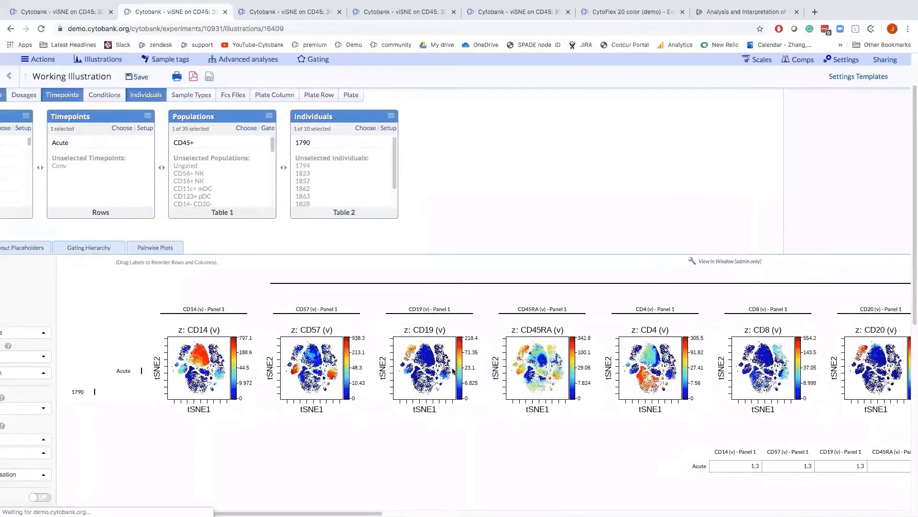
scroll(453, 371, "left", 6)
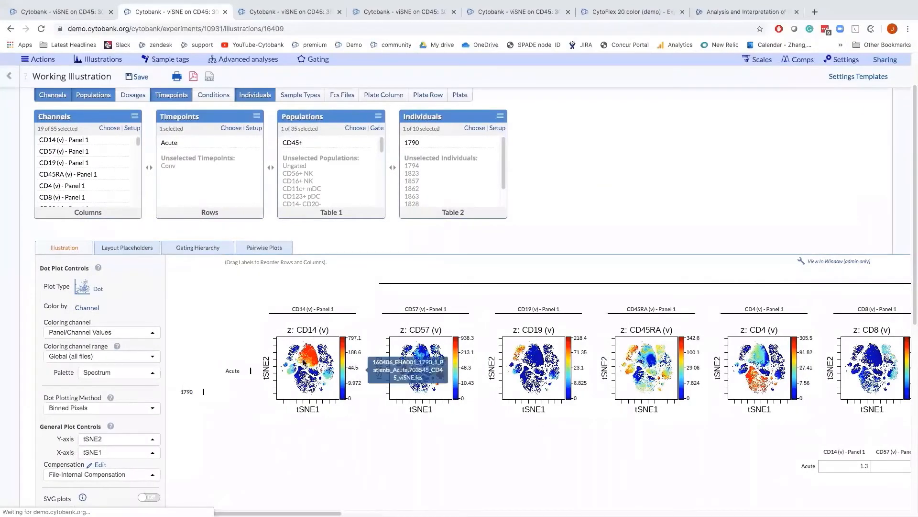
- Turn on gate display for the illustration's tSNE plots and update the figure
scroll(161, 384, "down", 1)
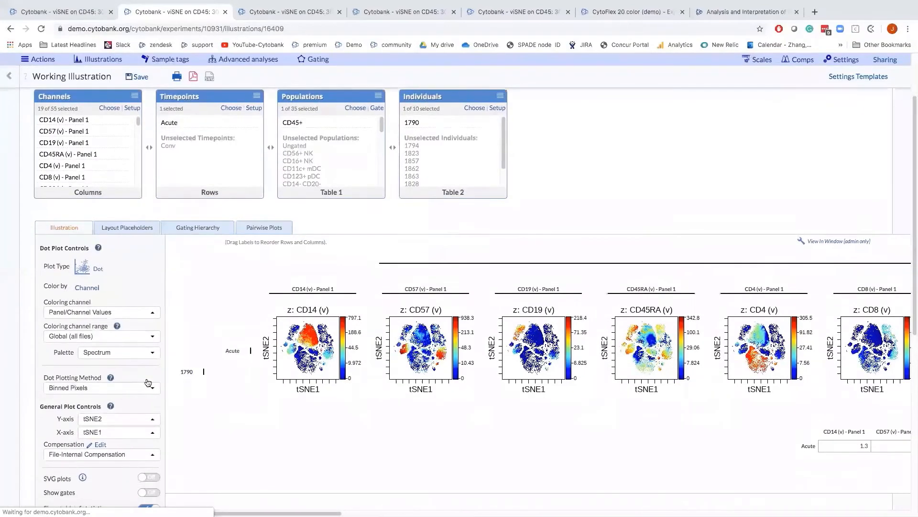
scroll(148, 382, "down", 3)
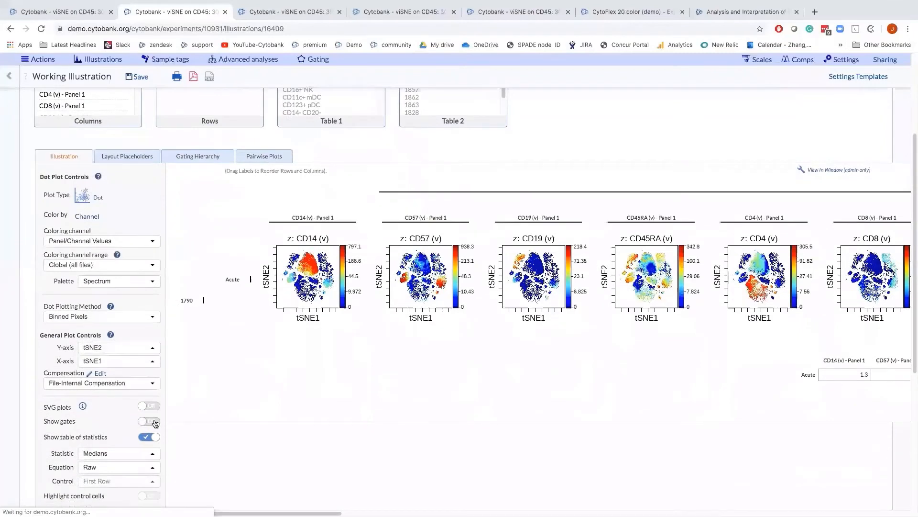
left_click(155, 423)
left_click(337, 76)
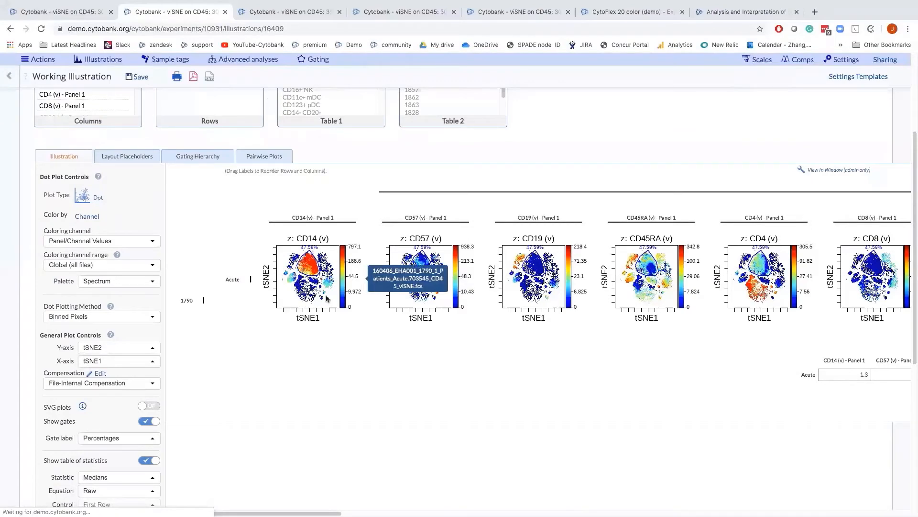
scroll(326, 299, "up", 1)
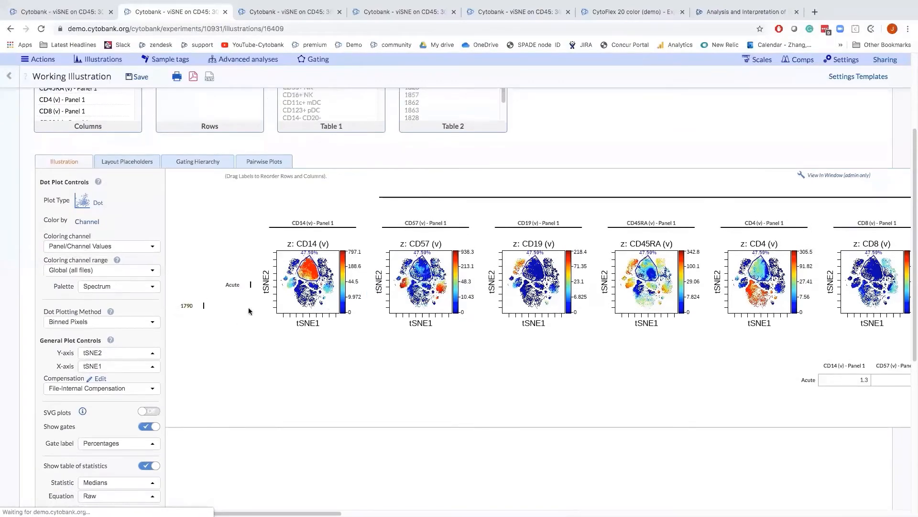
- Add the Conv timepoint to the illustration alongside Acute and update the figure for individual 1790
scroll(237, 301, "up", 3)
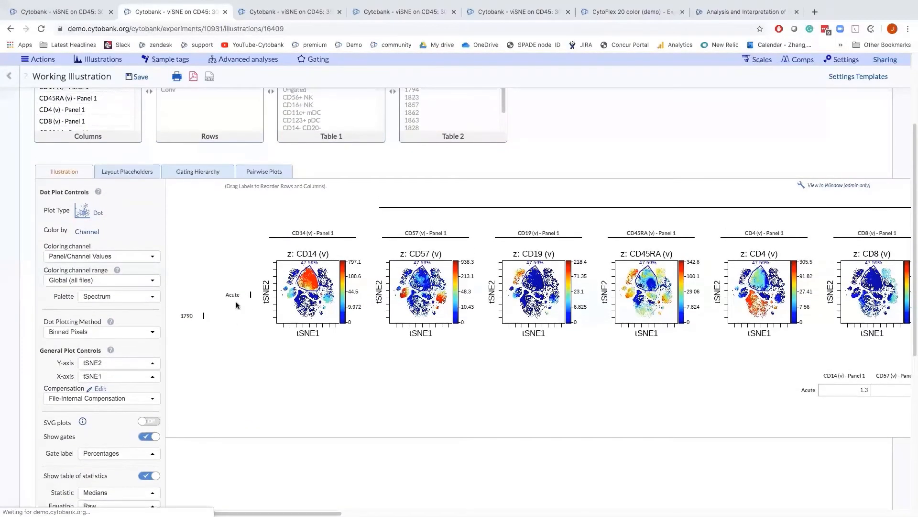
scroll(237, 305, "up", 2)
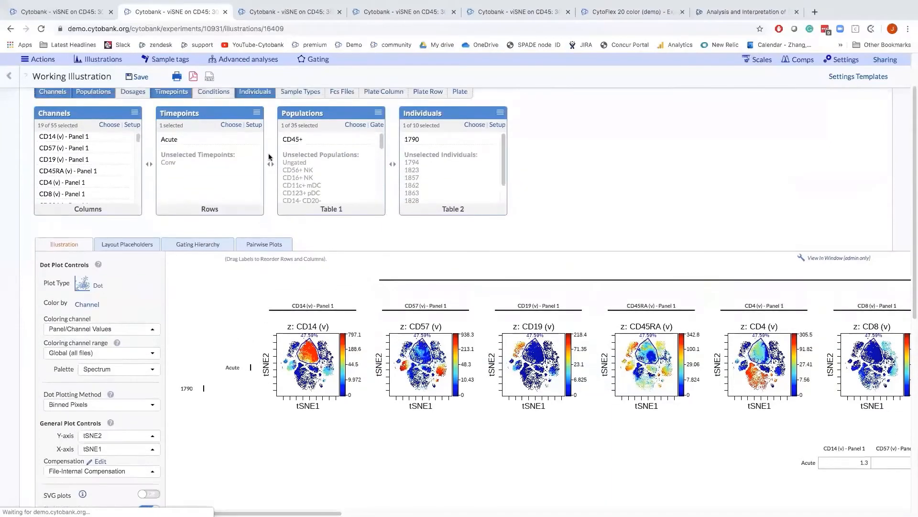
left_click(234, 126)
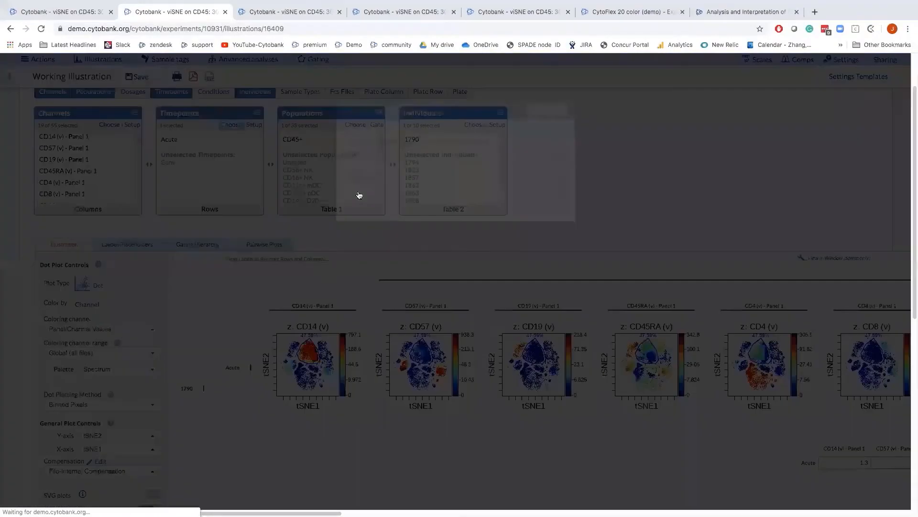
left_click(353, 193)
left_click(455, 206)
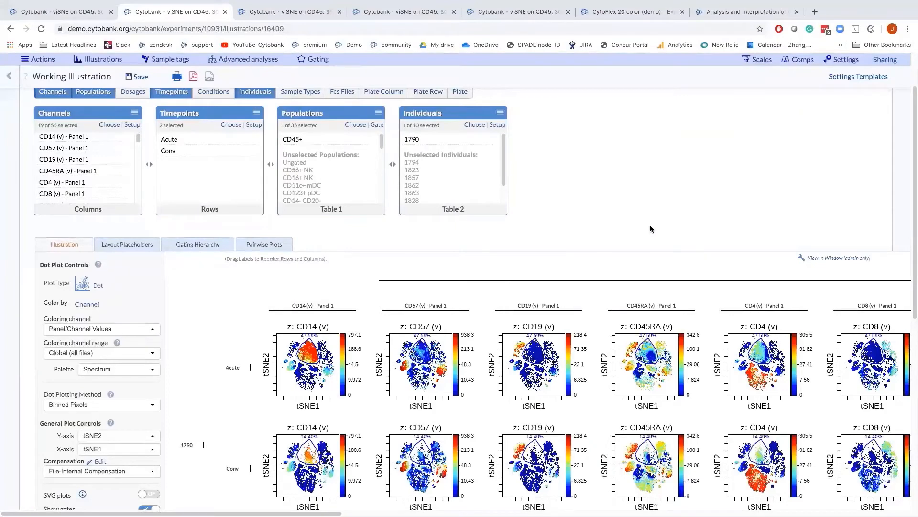
scroll(362, 392, "down", 1)
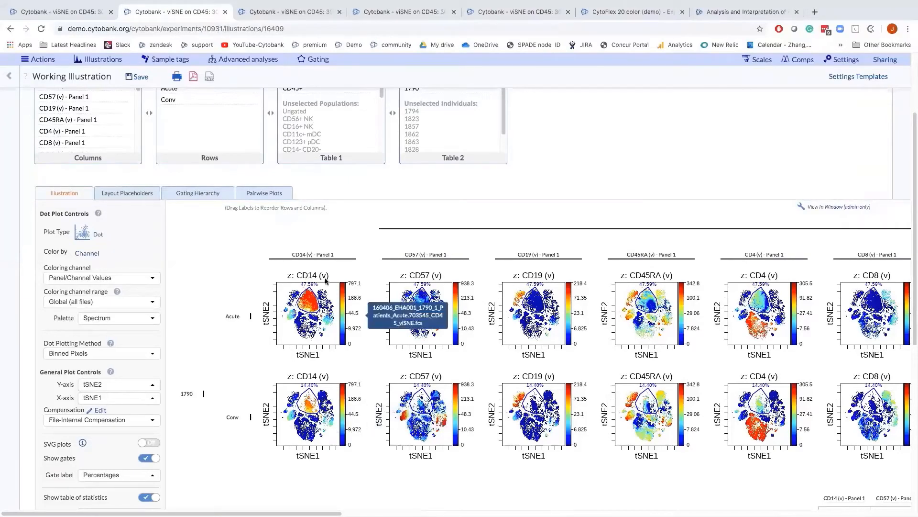
scroll(323, 284, "right", 1)
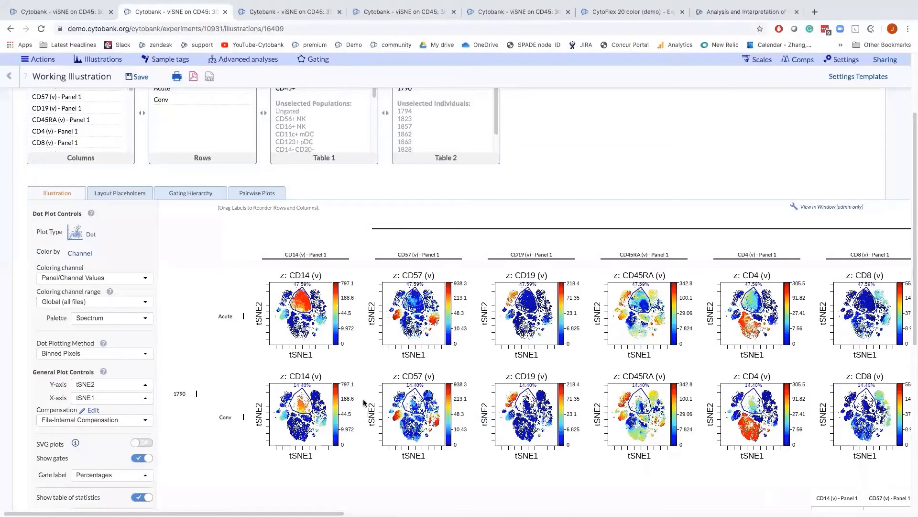
- Add individual 1794 to the illustration, move the Individuals dimension to the rows, and update the figure
scroll(365, 364, "up", 1)
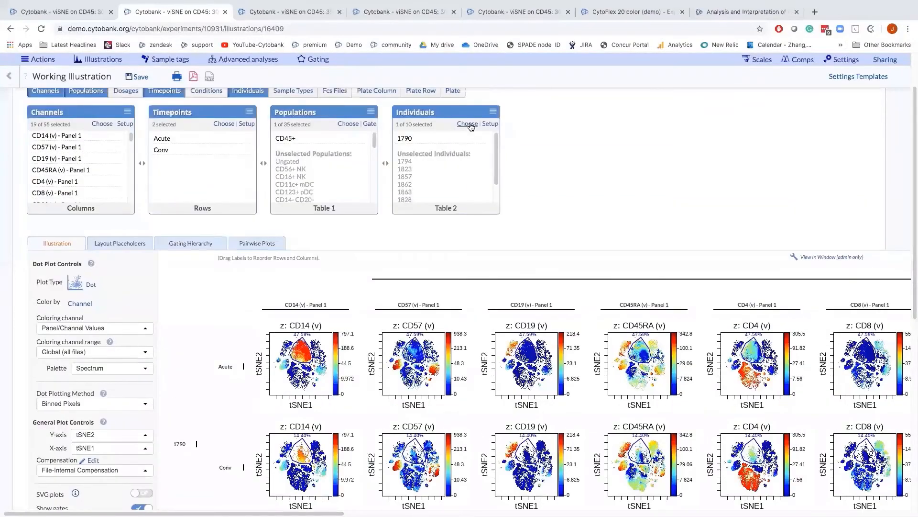
left_click(469, 124)
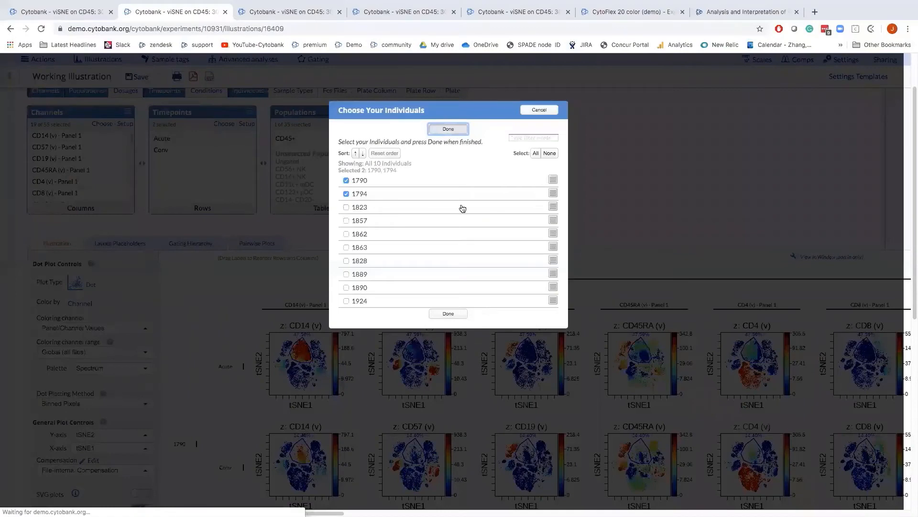
key("Return")
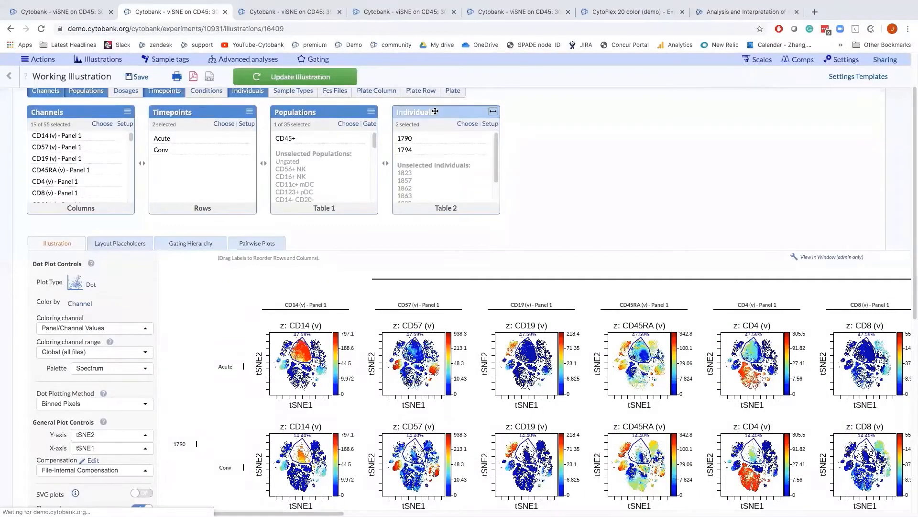
left_click_drag(434, 111, 184, 97)
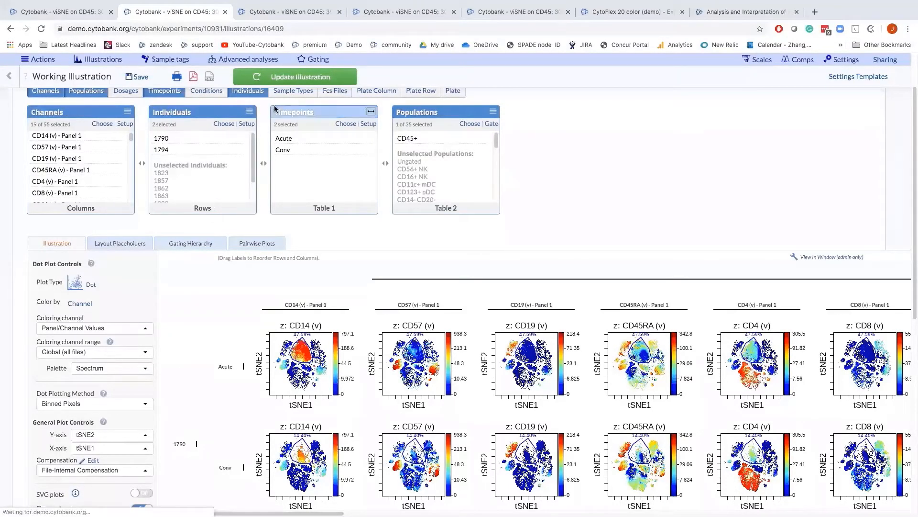
left_click(288, 79)
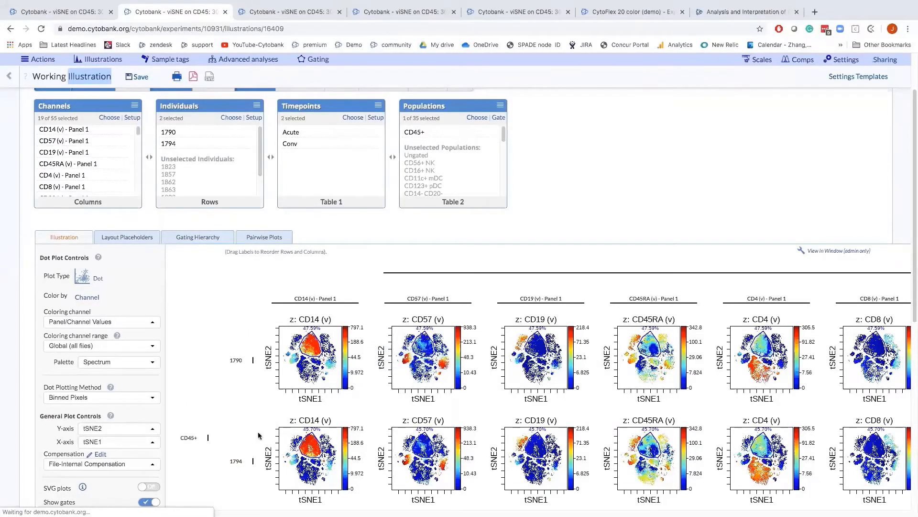
- Compare the Acute tSNE maps of individuals 1790 and 1794 across the channel columns
scroll(334, 374, "right", 5)
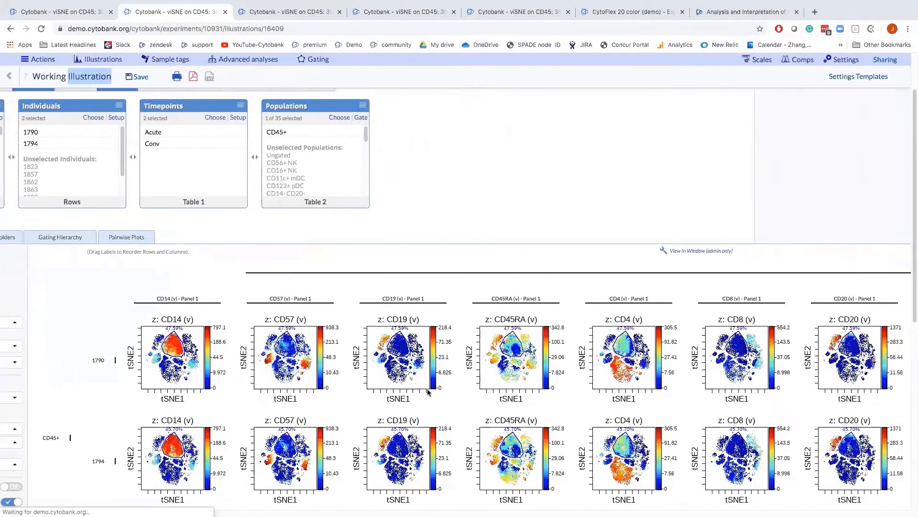
scroll(428, 391, "right", 2)
scroll(428, 391, "right", 3)
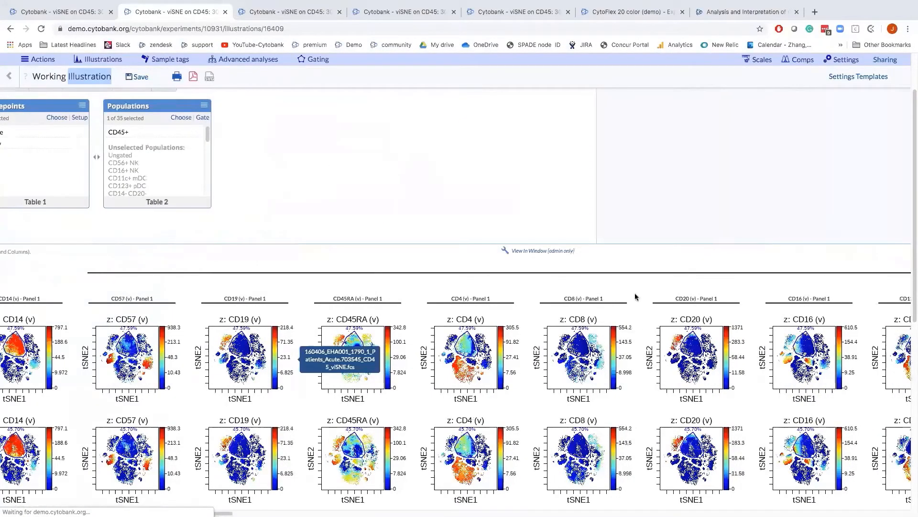
scroll(636, 297, "right", 10)
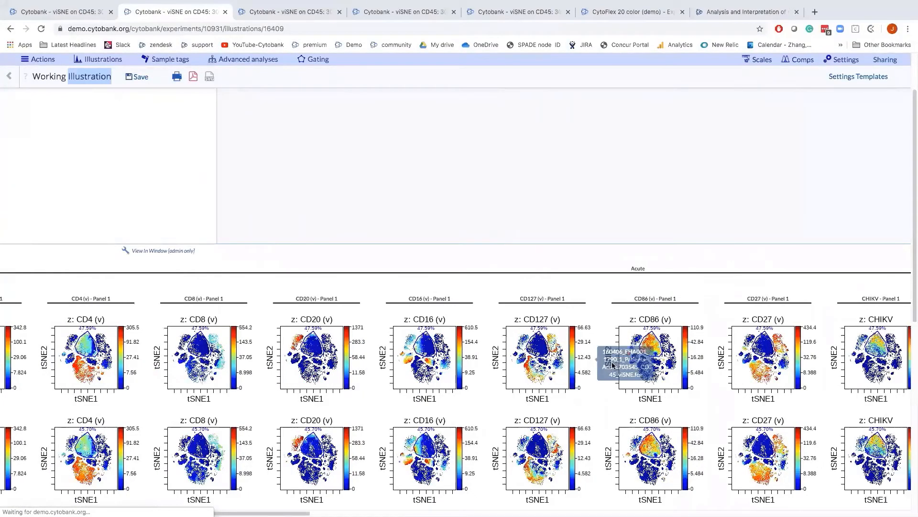
scroll(612, 362, "right", 2)
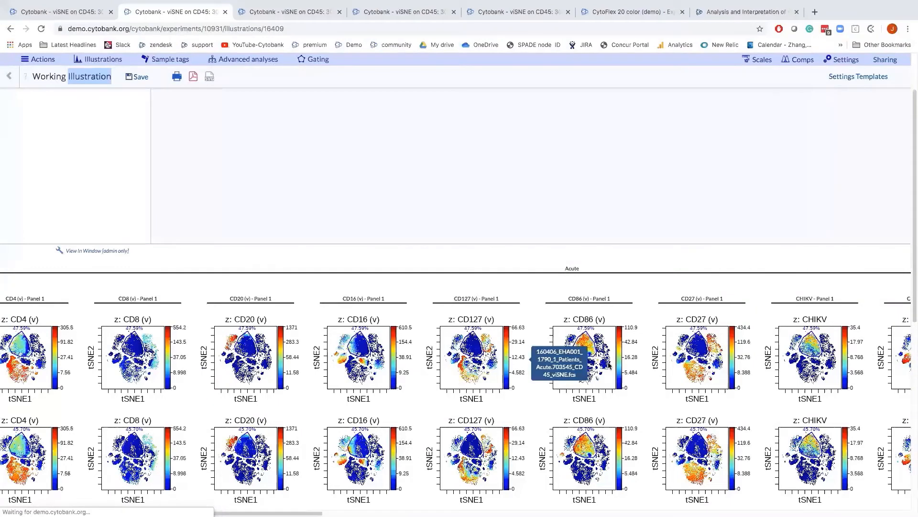
scroll(610, 364, "right", 15)
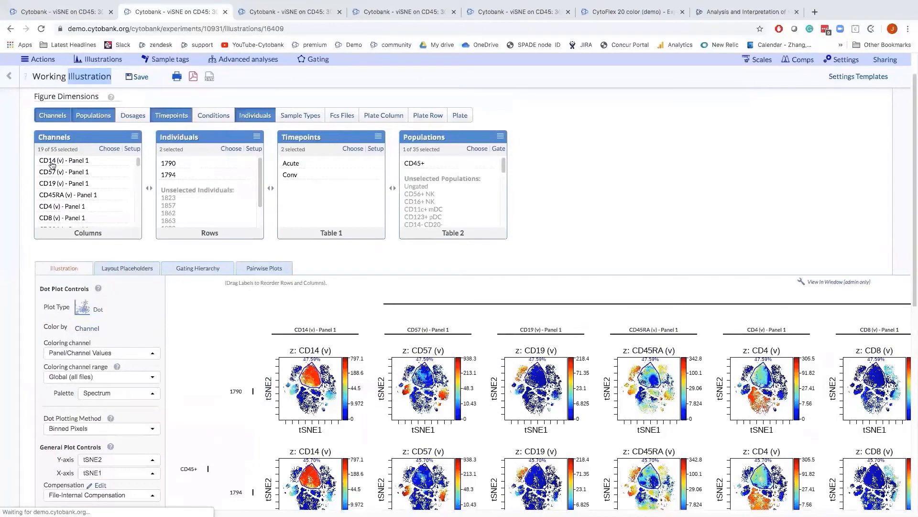
- Add CD1c and PD1 to the channels selected for the illustration
left_click(111, 150)
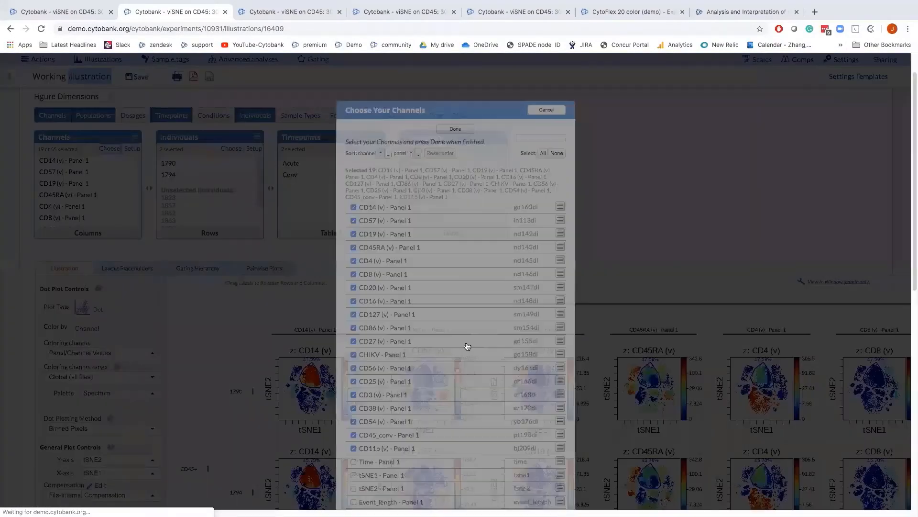
scroll(365, 387, "down", 5)
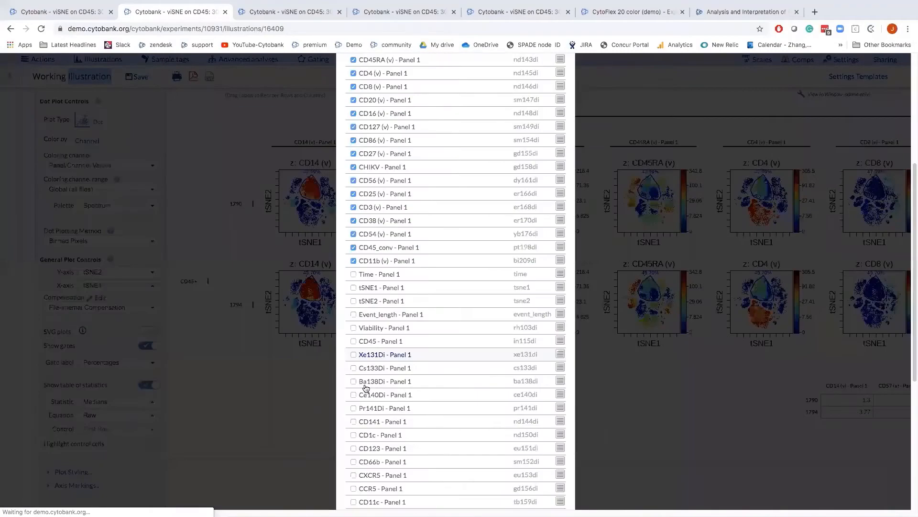
left_click(444, 387)
scroll(444, 390, "down", 2)
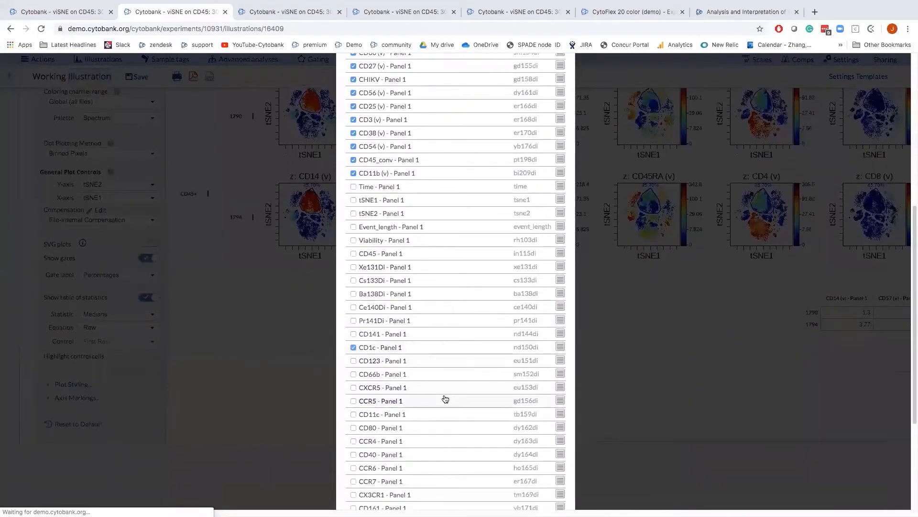
scroll(445, 399, "down", 3)
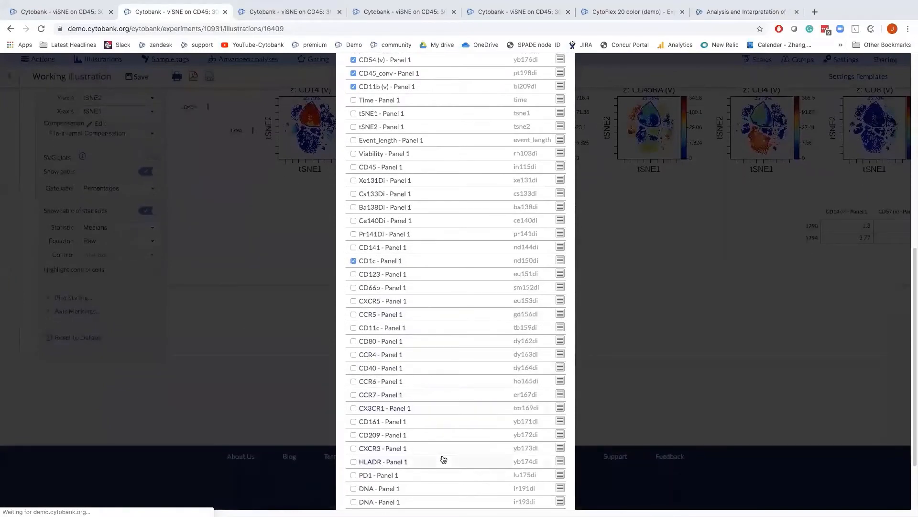
scroll(443, 459, "down", 1)
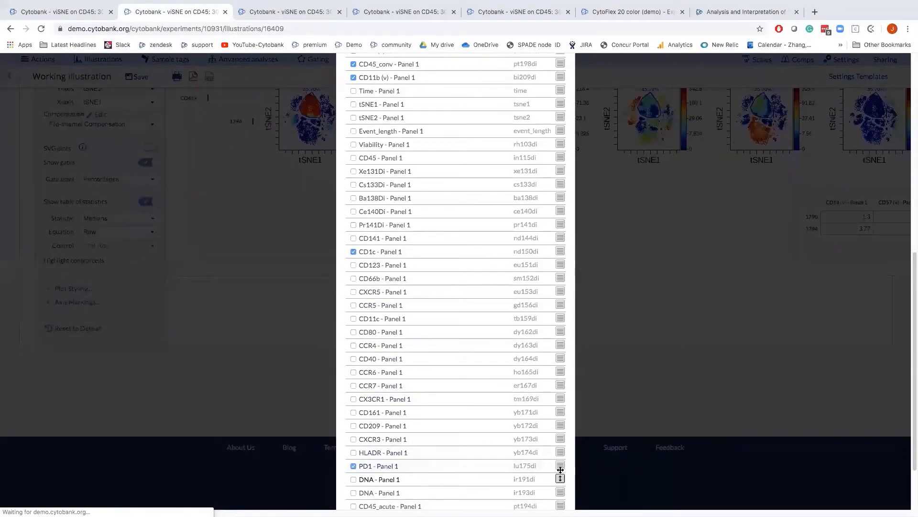
- Reorder the channels so CD1c comes first and PD1 second, then apply the selection and update the figure
left_click_drag(561, 467, 560, 98)
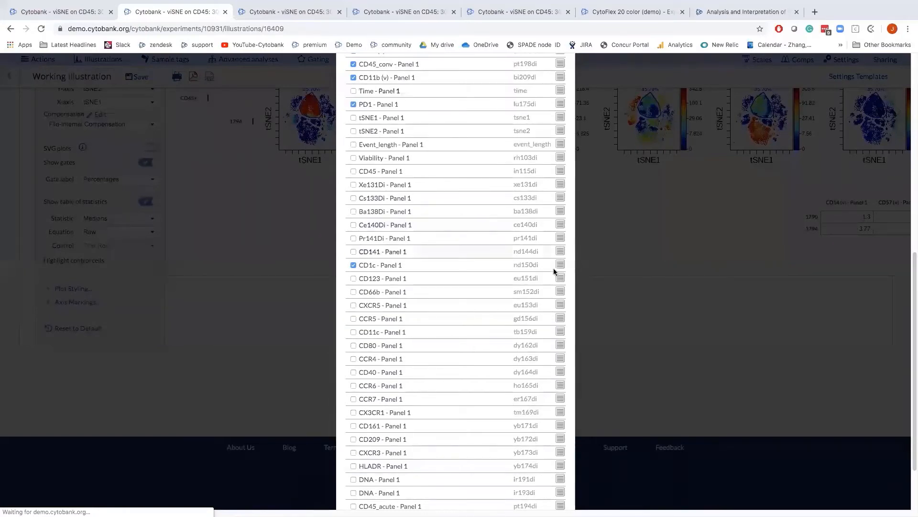
left_click_drag(553, 266, 543, 98)
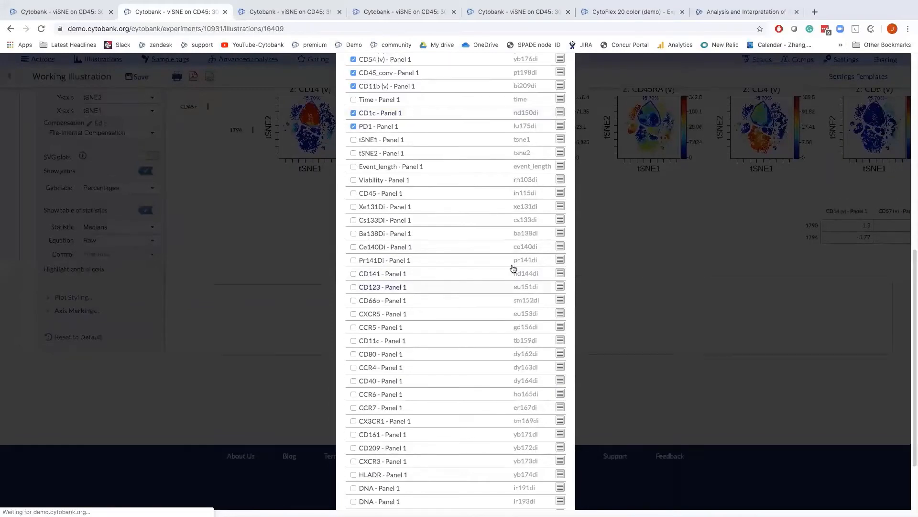
scroll(513, 269, "up", 5)
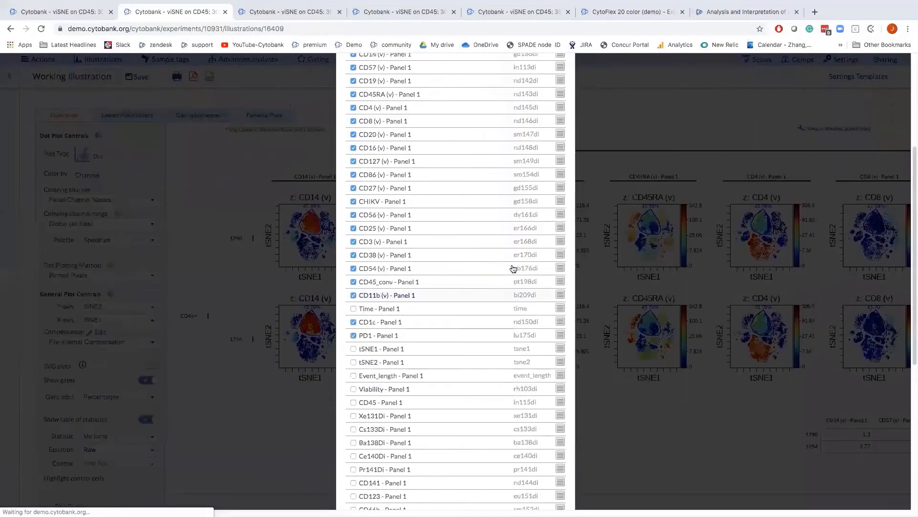
scroll(543, 283, "up", 3)
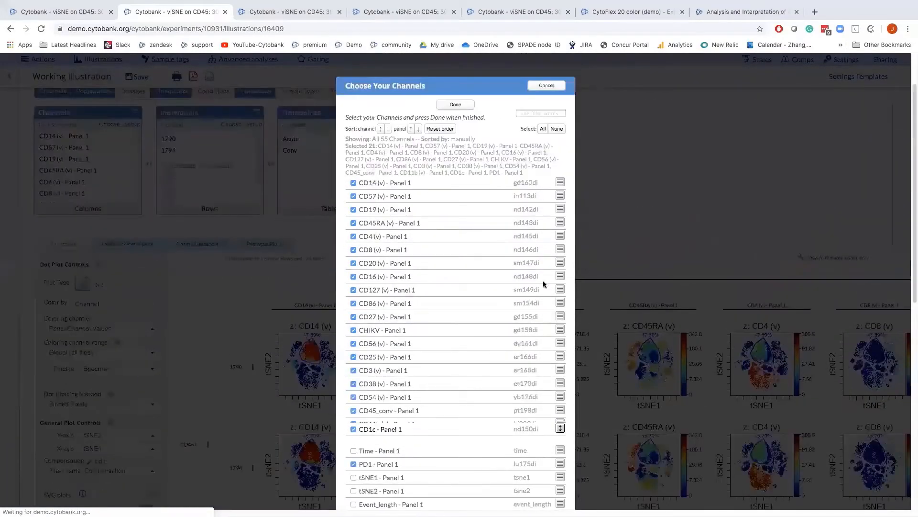
left_click_drag(543, 283, 544, 182)
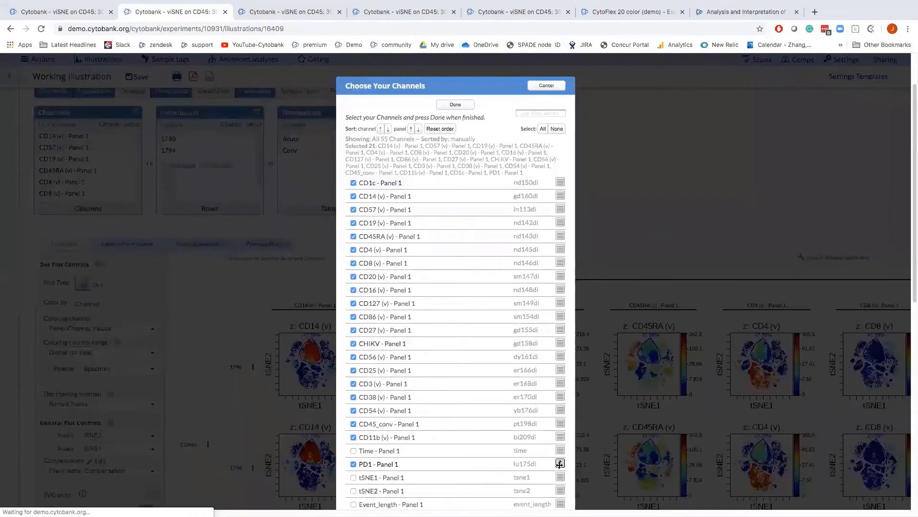
left_click_drag(560, 464, 555, 195)
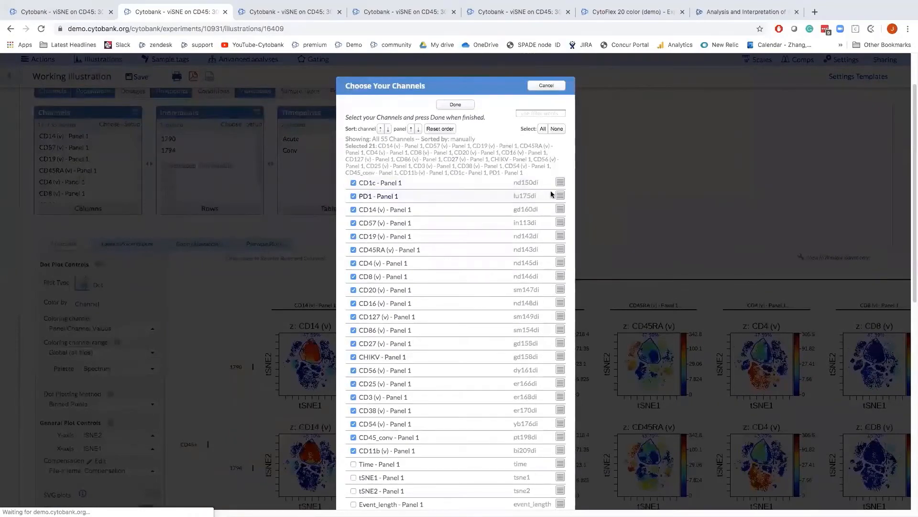
left_click(461, 106)
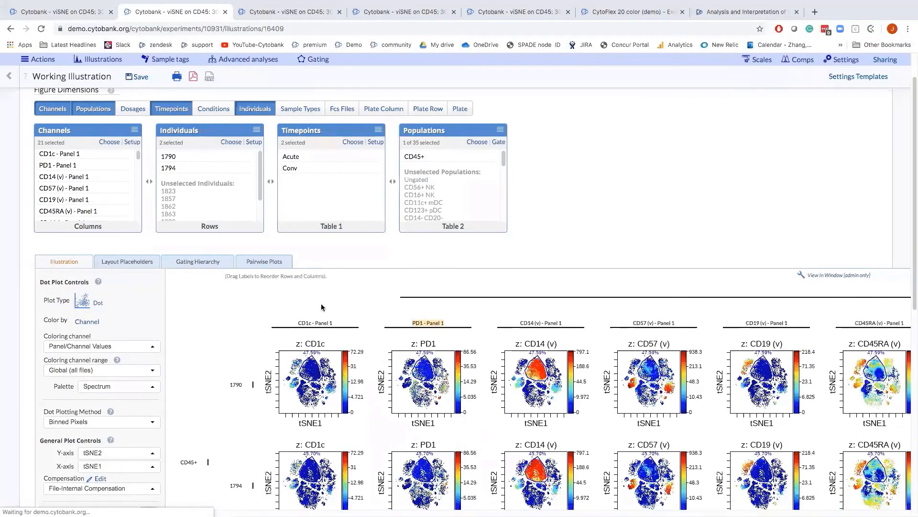
- Swap the Individuals and Timepoints dimensions so Timepoints form the rows and Individuals form Table 1, and update the figure
scroll(446, 362, "down", 1)
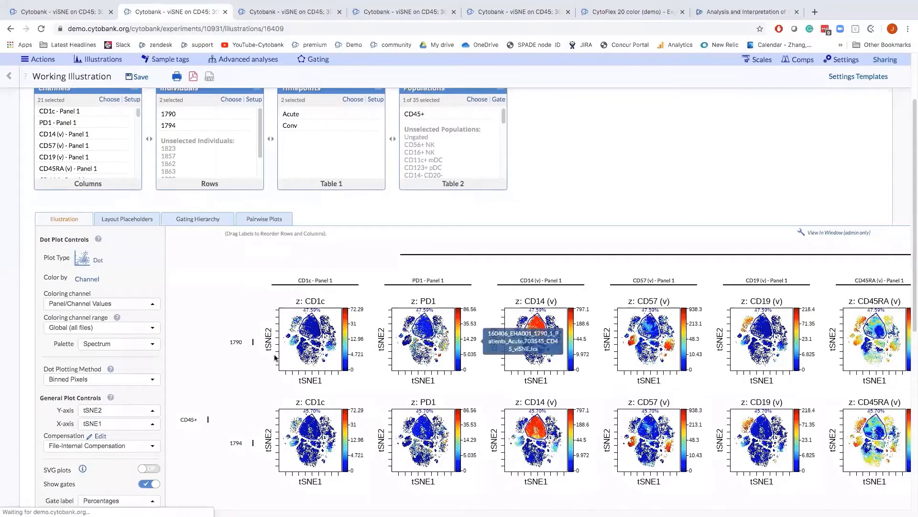
scroll(283, 410, "up", 1)
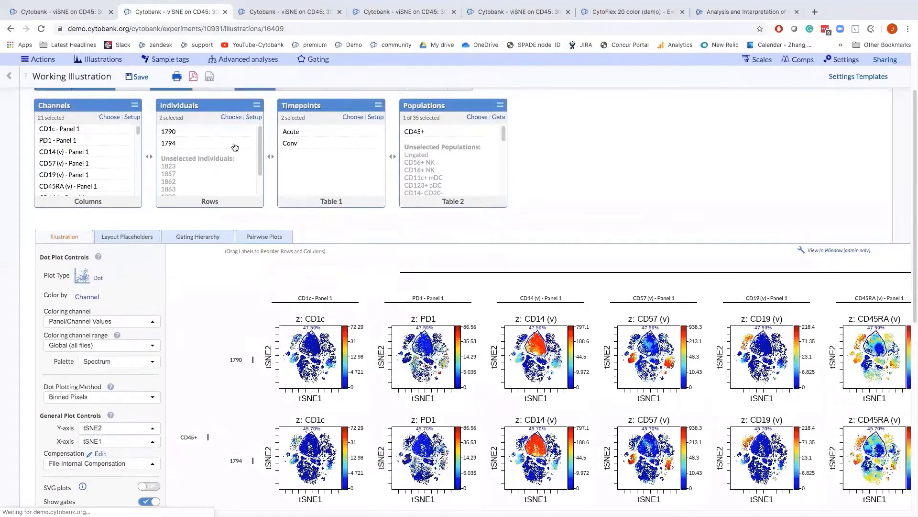
left_click_drag(238, 104, 338, 105)
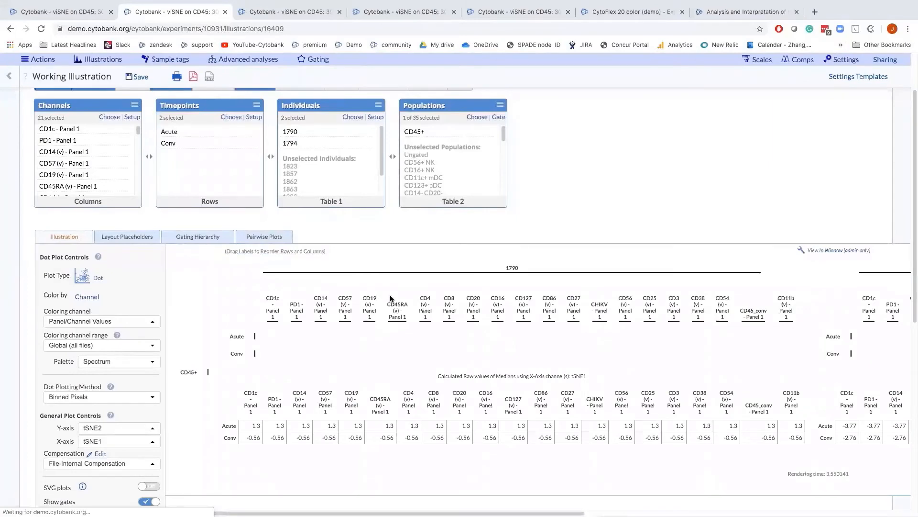
- Compare the Acute and Conv tSNE maps of individual 1790 across the CD1c, PD1, CD14 and neighbouring channels
scroll(371, 297, "down", 1)
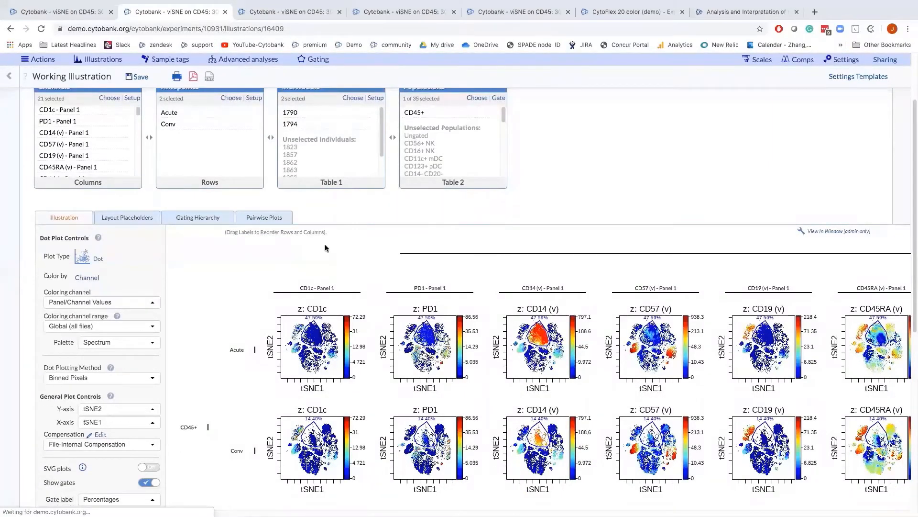
scroll(326, 248, "down", 3)
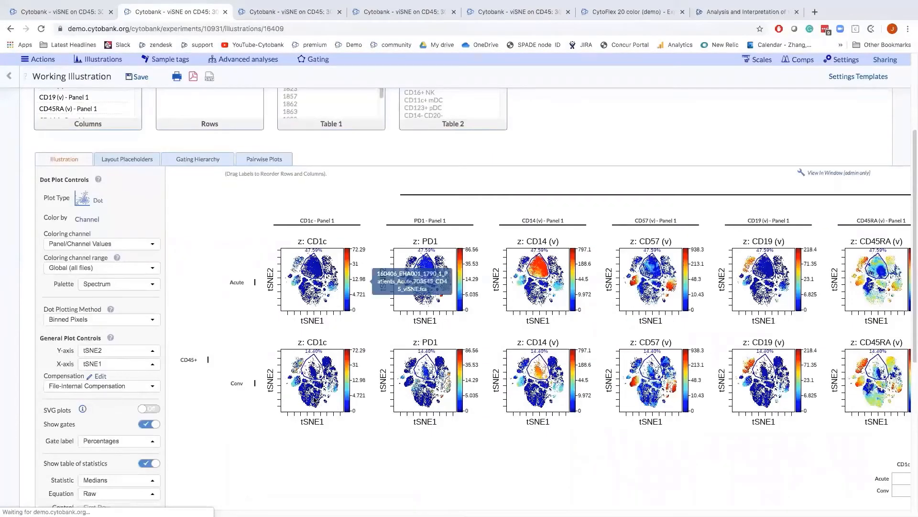
scroll(315, 400, "right", 3)
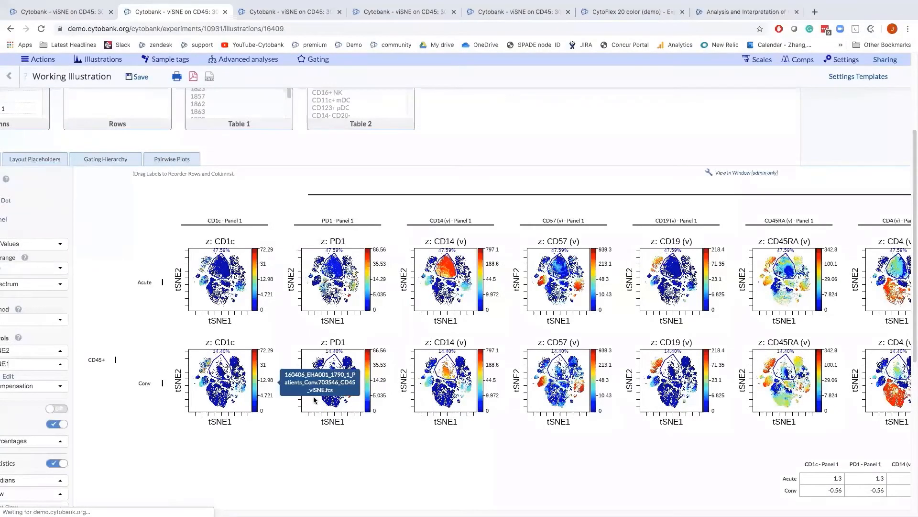
scroll(315, 399, "right", 3)
scroll(189, 420, "left", 4)
scroll(189, 420, "up", 2)
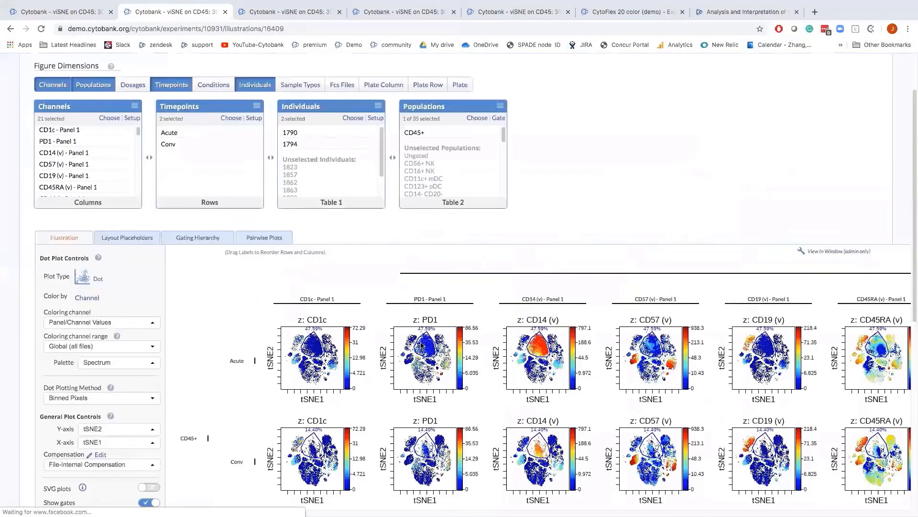
- Reduce the illustration to the single channel CD14 (v) and the single individual 1790
scroll(422, 345, "up", 1)
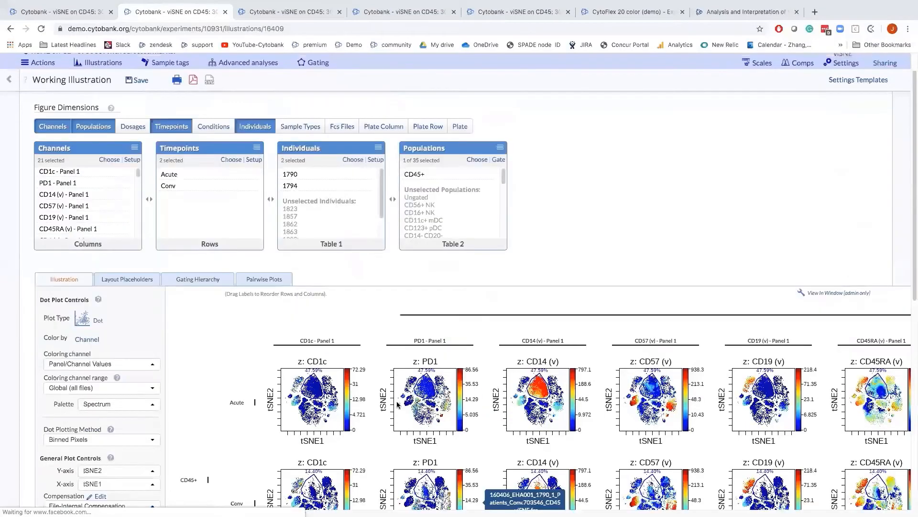
scroll(397, 404, "up", 1)
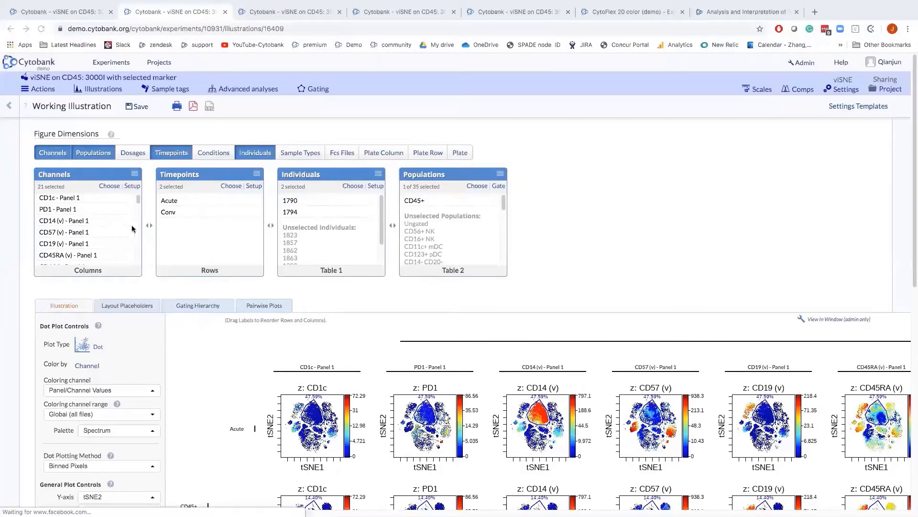
left_click(111, 186)
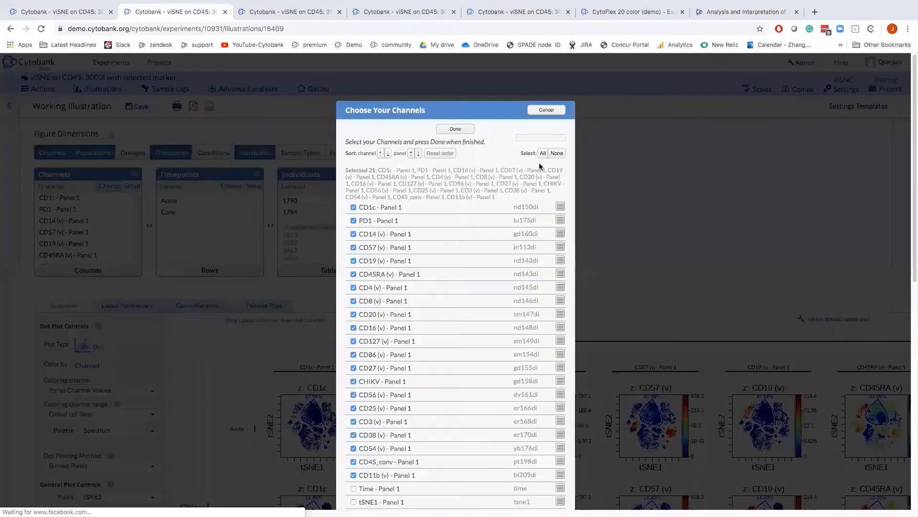
left_click(556, 154)
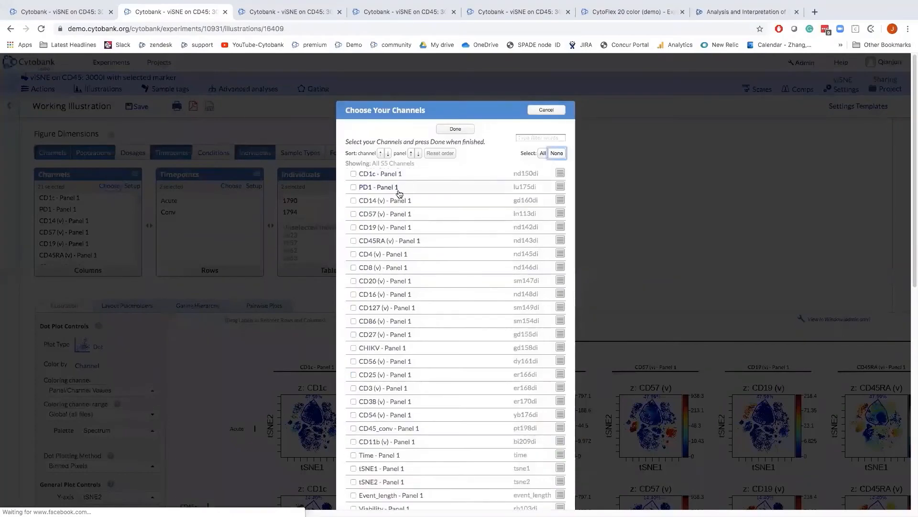
left_click(404, 201)
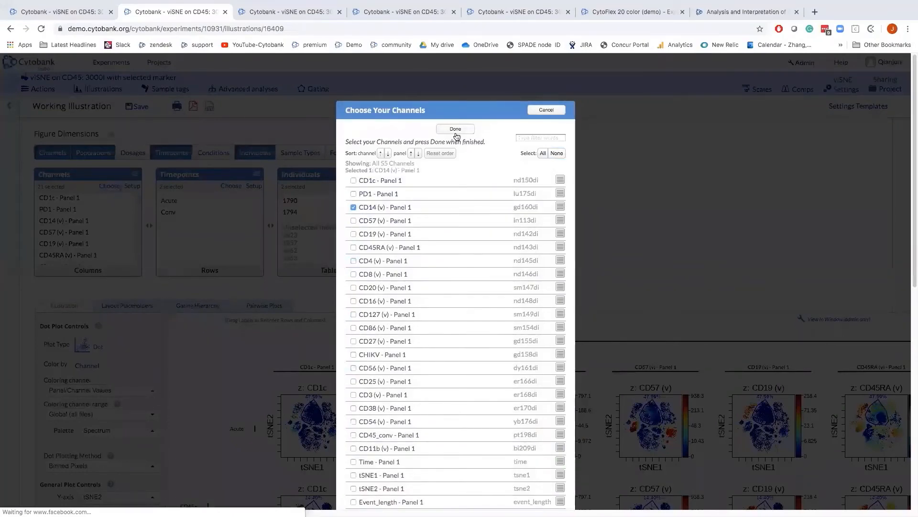
left_click(455, 134)
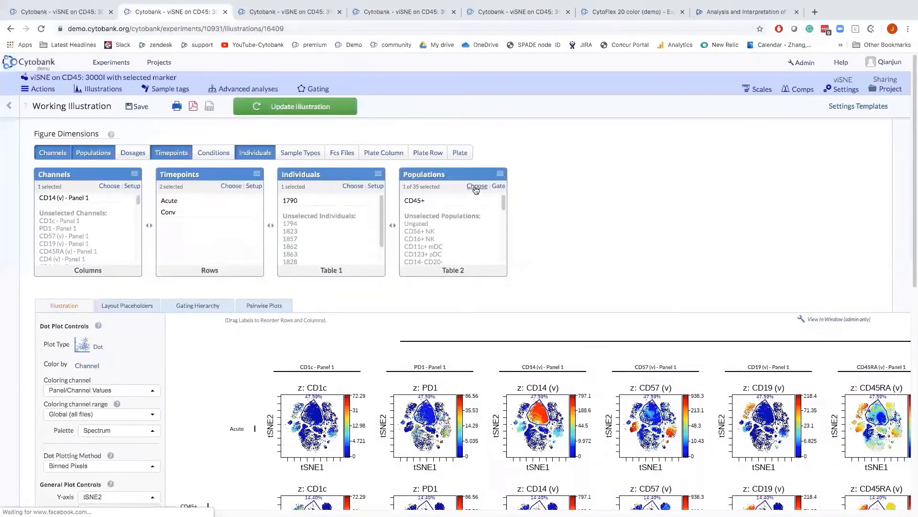
- Select the populations CD45+, CD16+ NK, CD3+ T cells, CD19+ CD20+ transitional B cell, CD4+ T cells and CD8+ T cells for the illustration
left_click(475, 189)
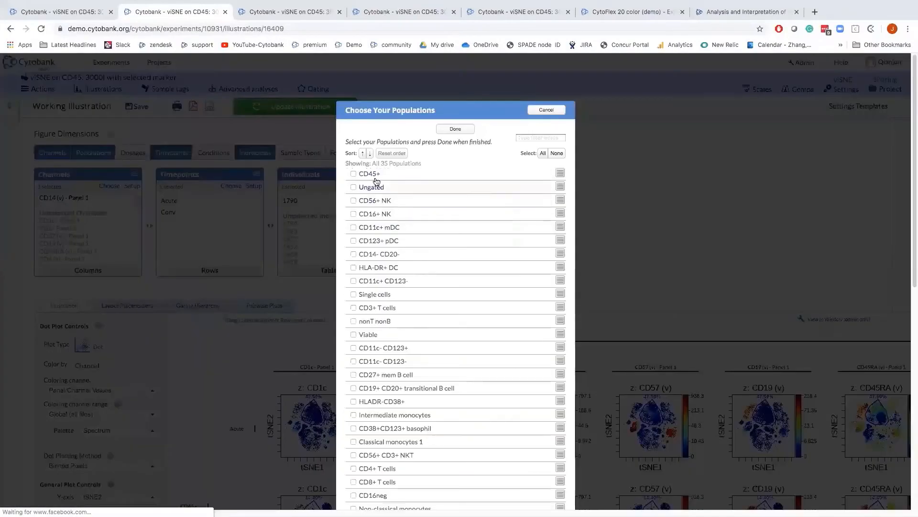
left_click(397, 225)
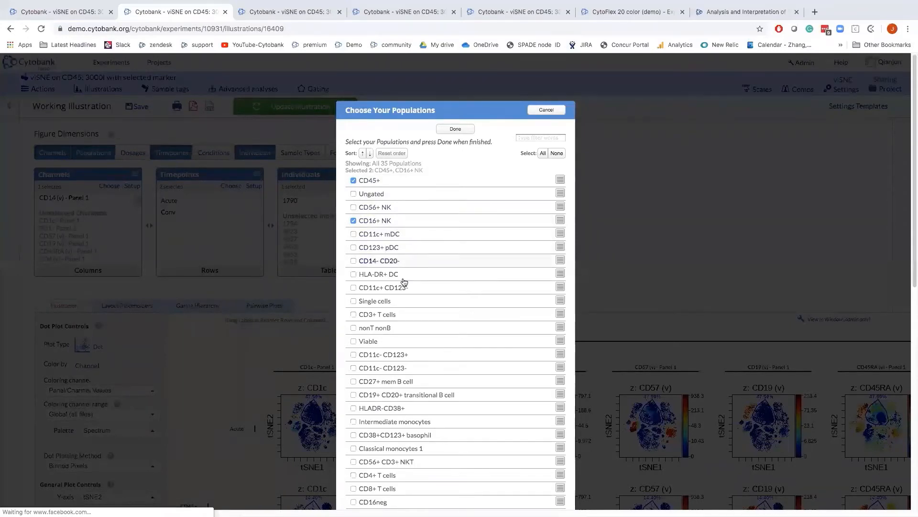
left_click(415, 318)
scroll(422, 346, "down", 2)
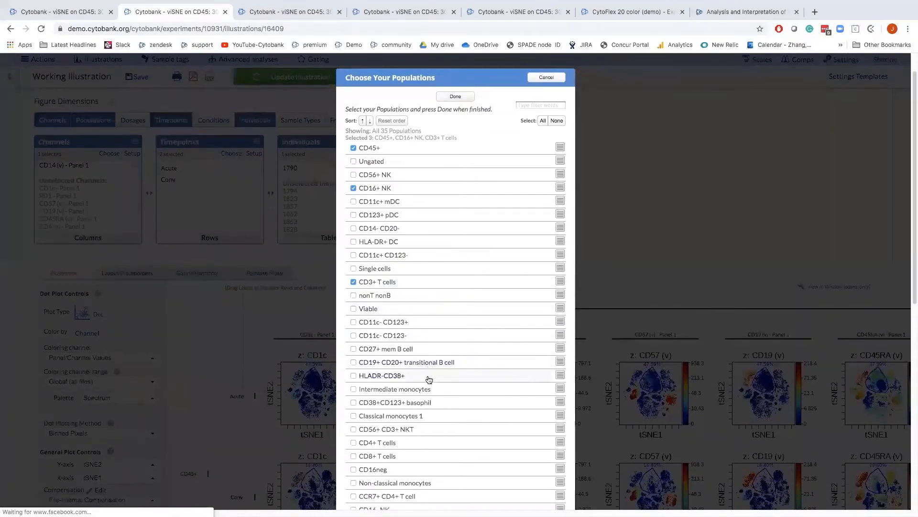
left_click(424, 445)
left_click(424, 458)
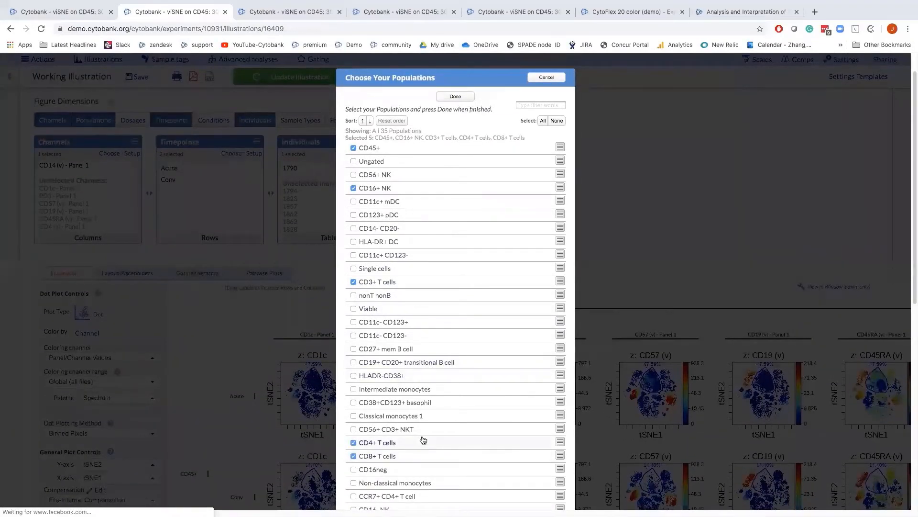
left_click(416, 362)
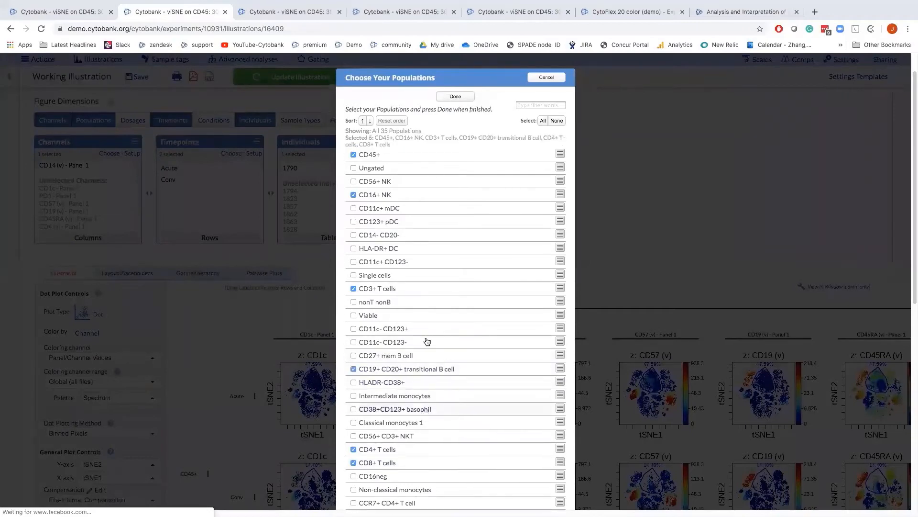
left_click(455, 97)
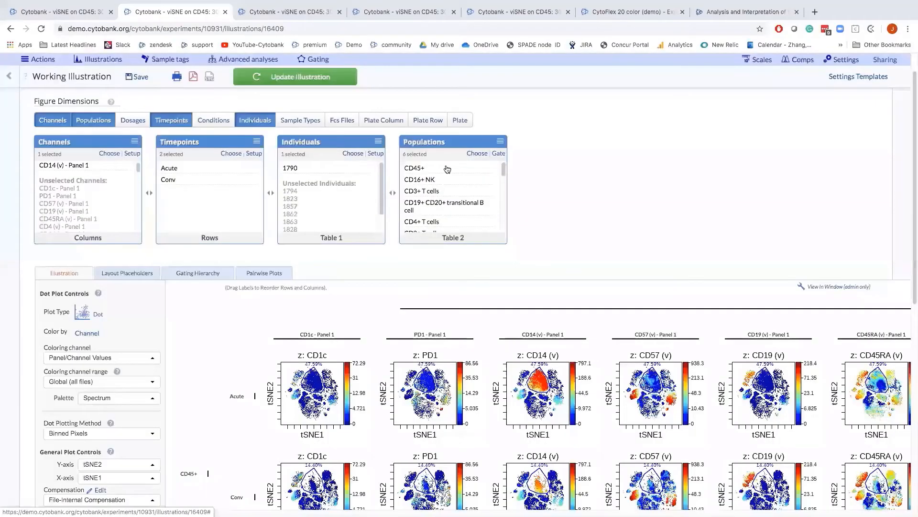
- Place Populations directly after Channels, colour the dot plots by Overlaid Figure Dimension, and update the illustration
left_click_drag(452, 144, 230, 144)
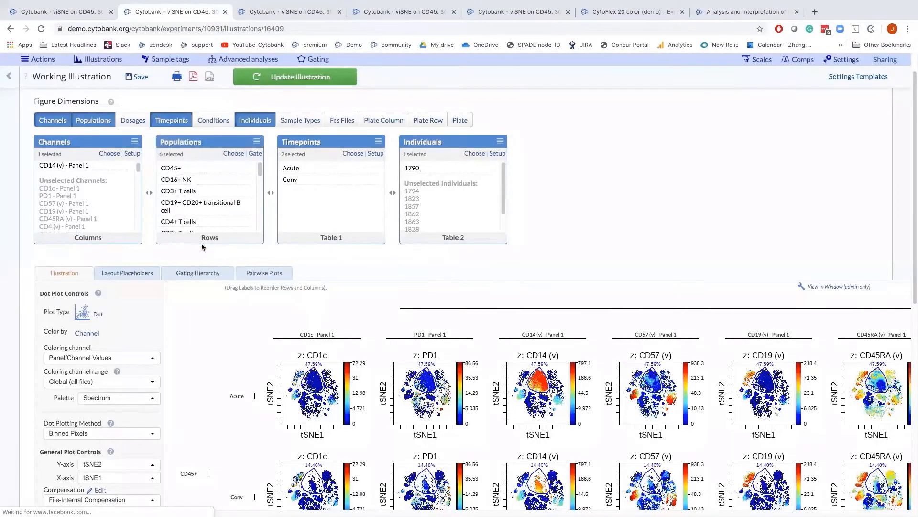
scroll(110, 302, "down", 1)
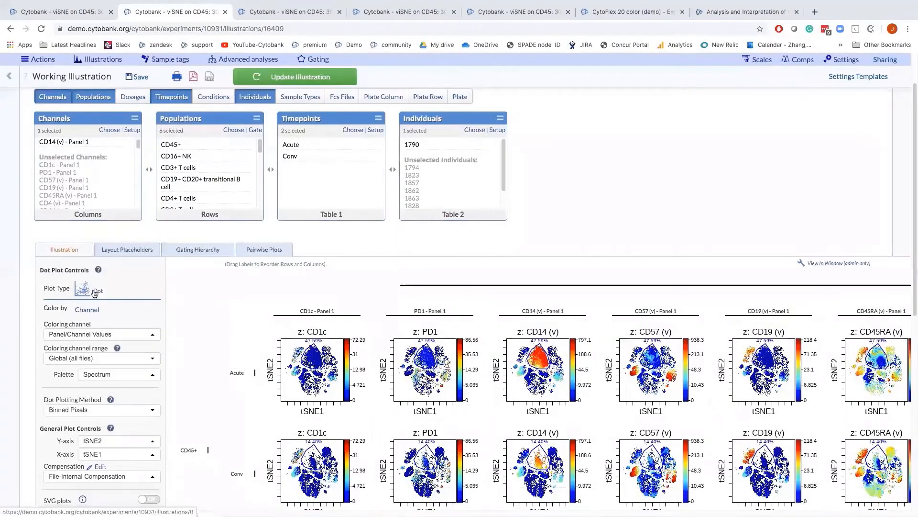
left_click(94, 292)
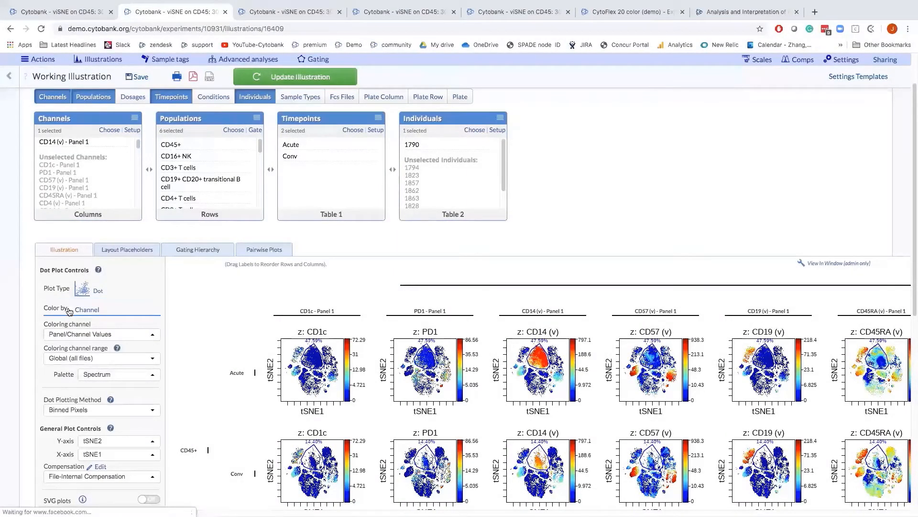
left_click(94, 312)
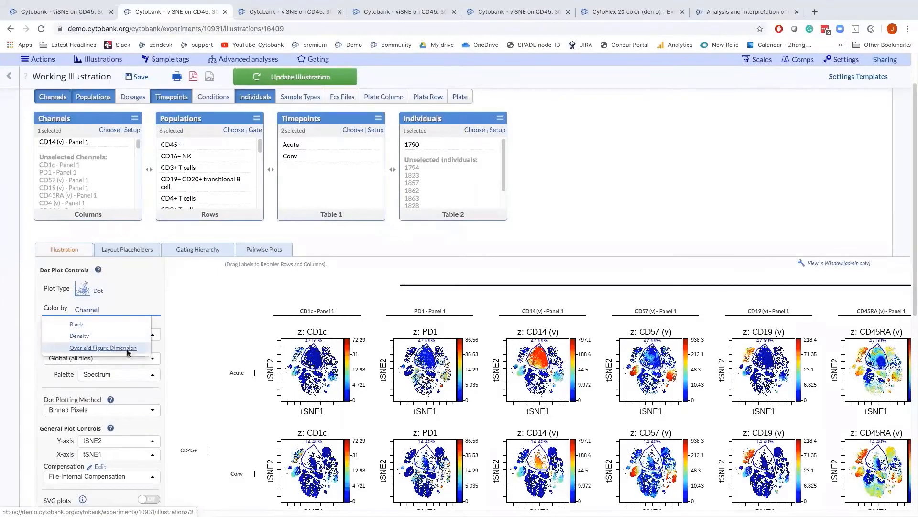
left_click(127, 349)
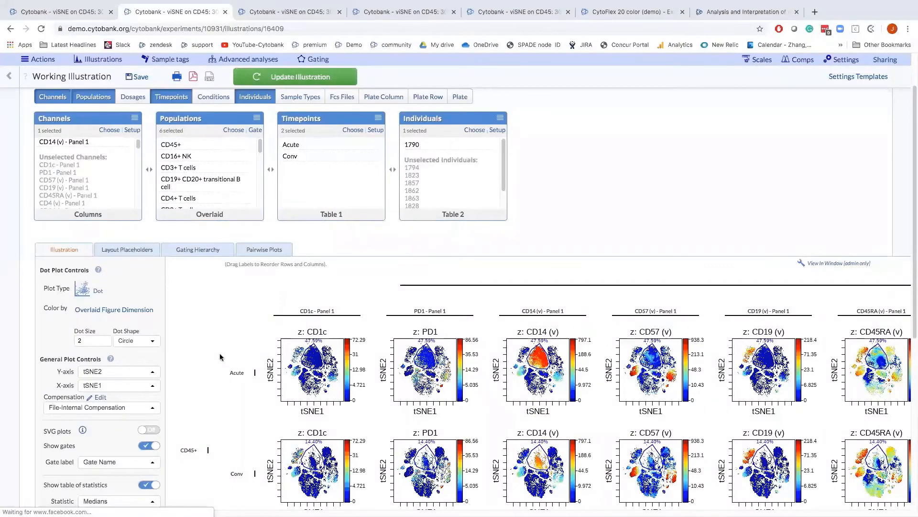
scroll(219, 354, "down", 1)
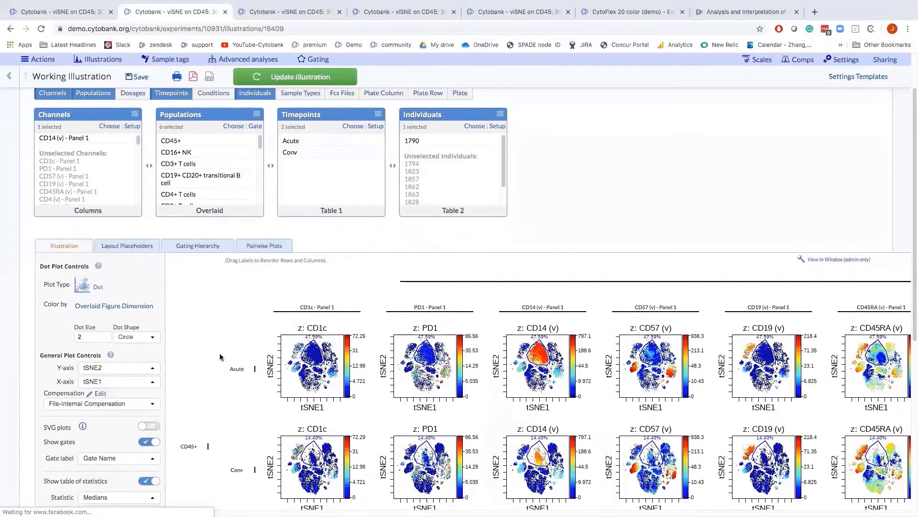
scroll(220, 353, "up", 1)
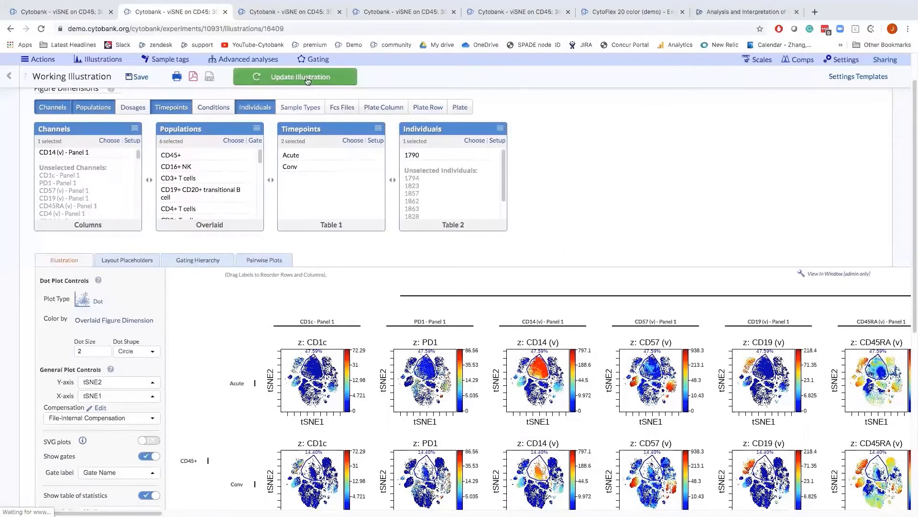
left_click(307, 80)
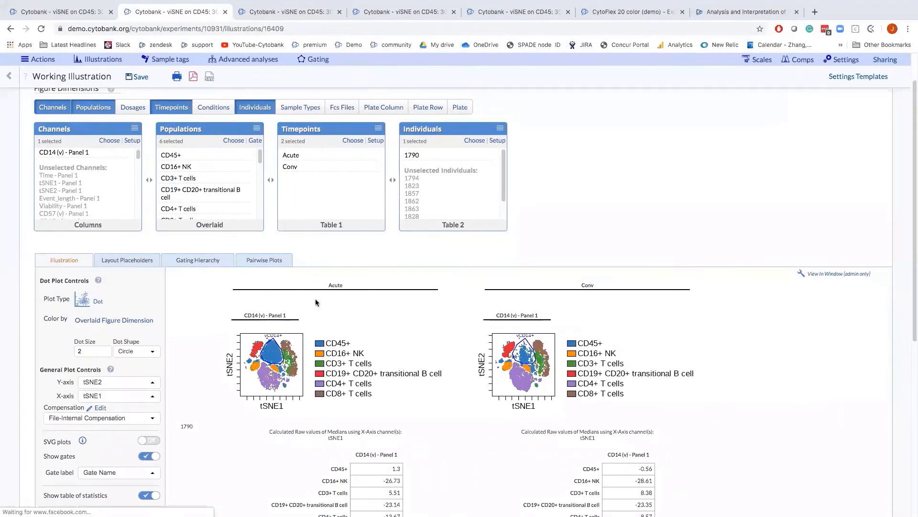
- Compare the overlaid populations between Acute and Conv, and change the plot type to Heatmap
scroll(369, 323, "down", 1)
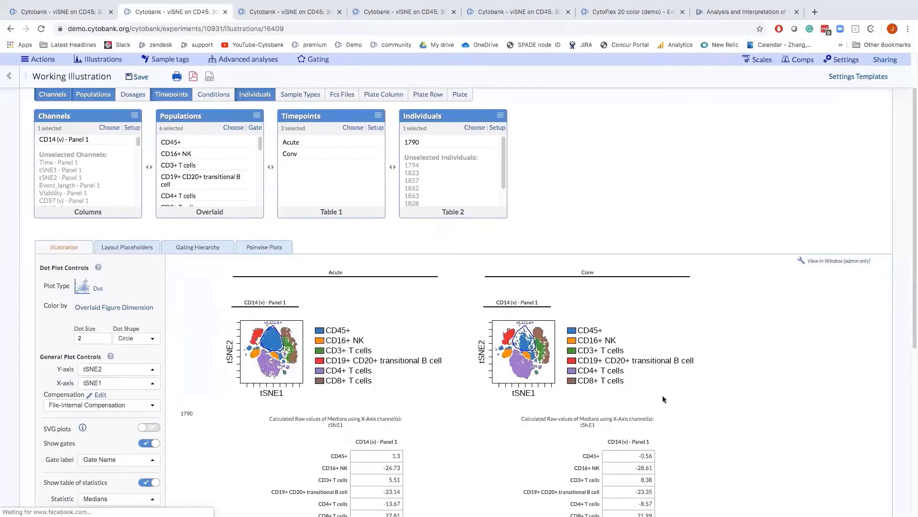
scroll(637, 389, "up", 1)
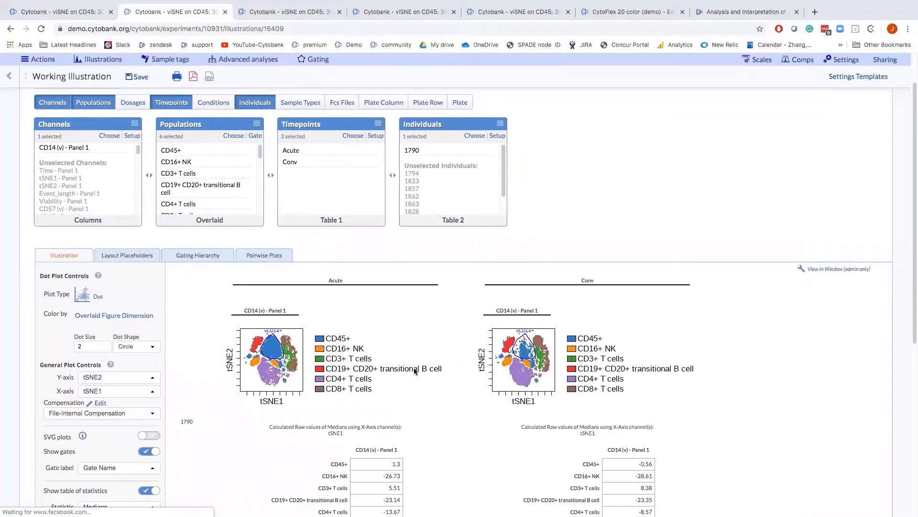
scroll(415, 405, "up", 1)
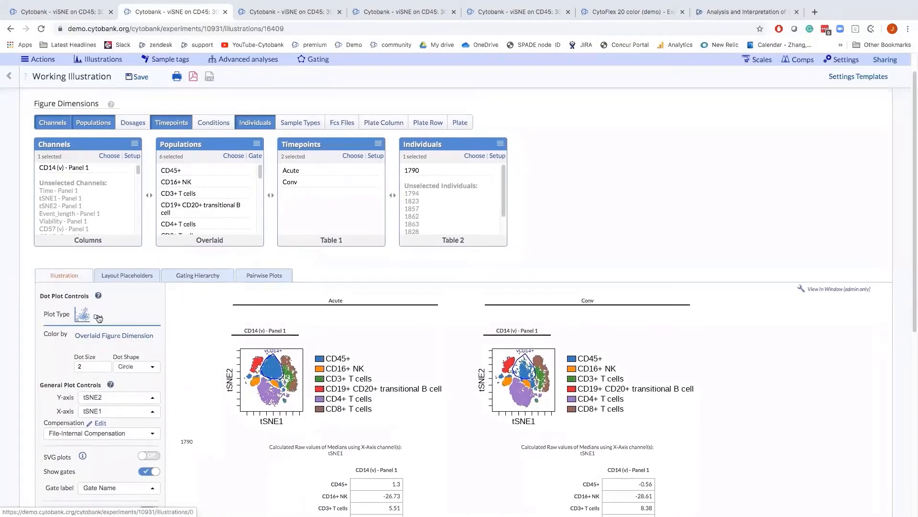
left_click(93, 317)
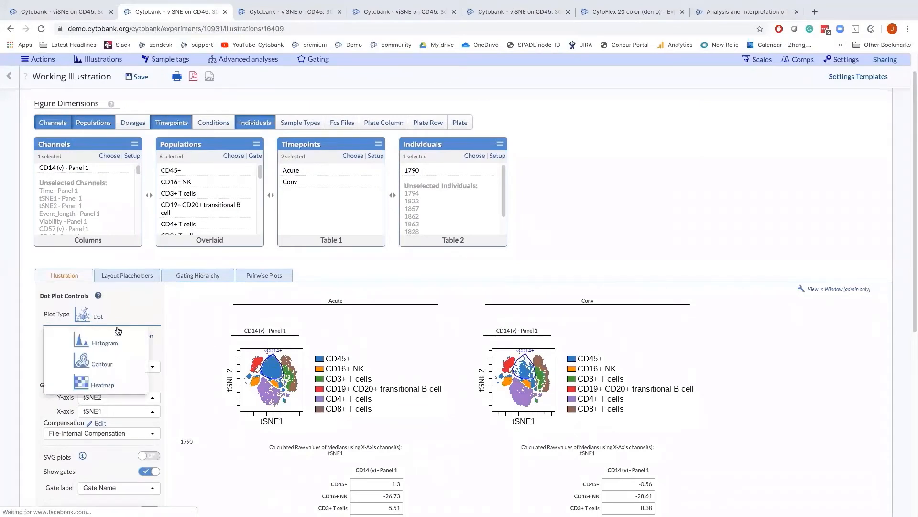
left_click(116, 387)
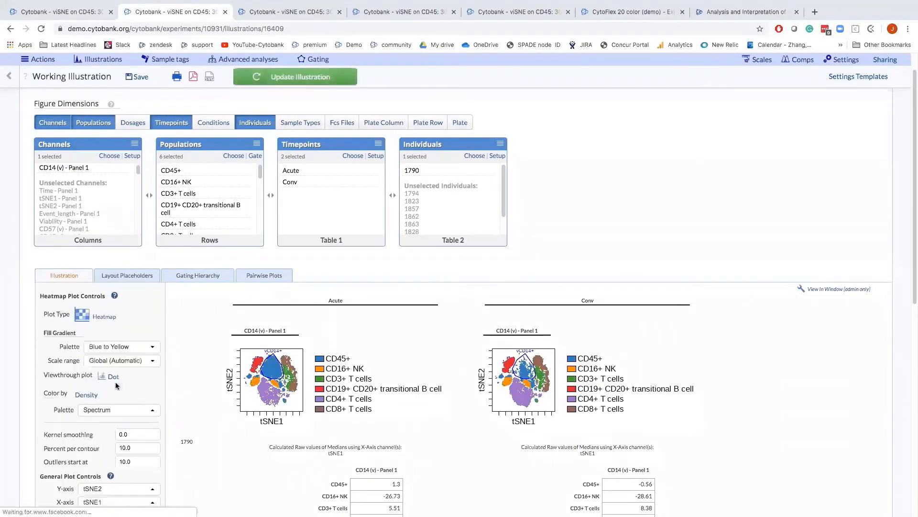
- Select all channels matching "(v)" except Event_length for the heatmap, and review the selected populations
scroll(180, 430, "up", 1)
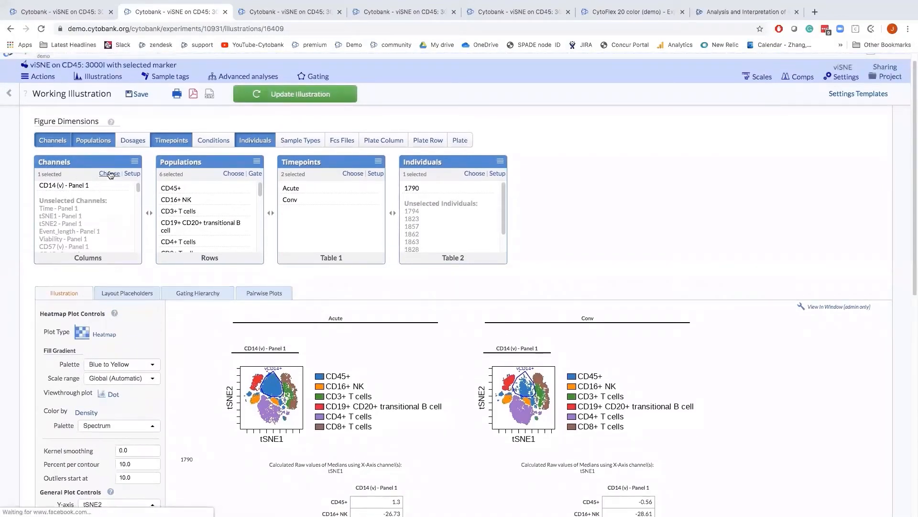
left_click(110, 174)
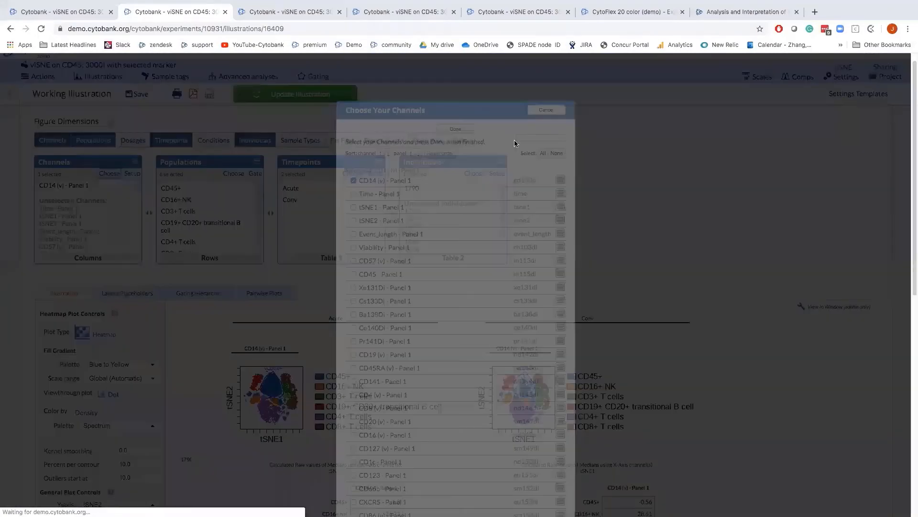
left_click(524, 137)
type("cd")
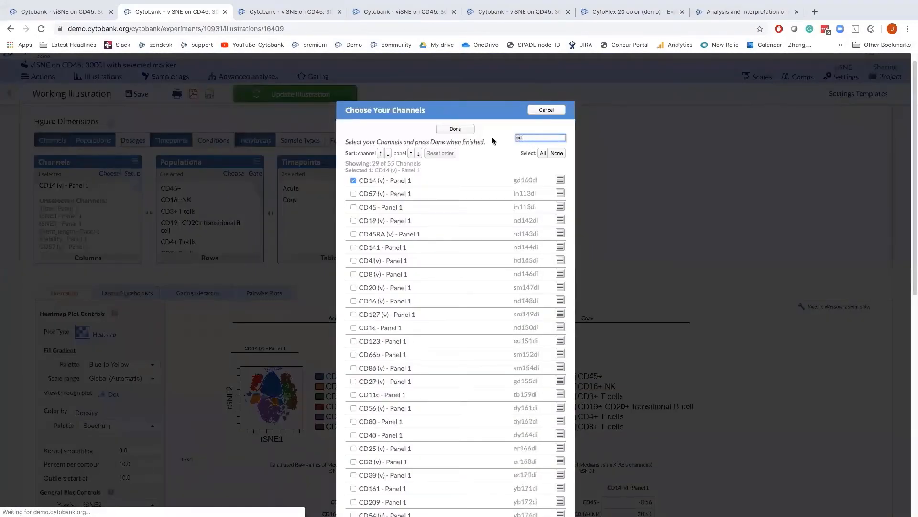
key("BackSpace")
key("BackSpace")
type("(v")
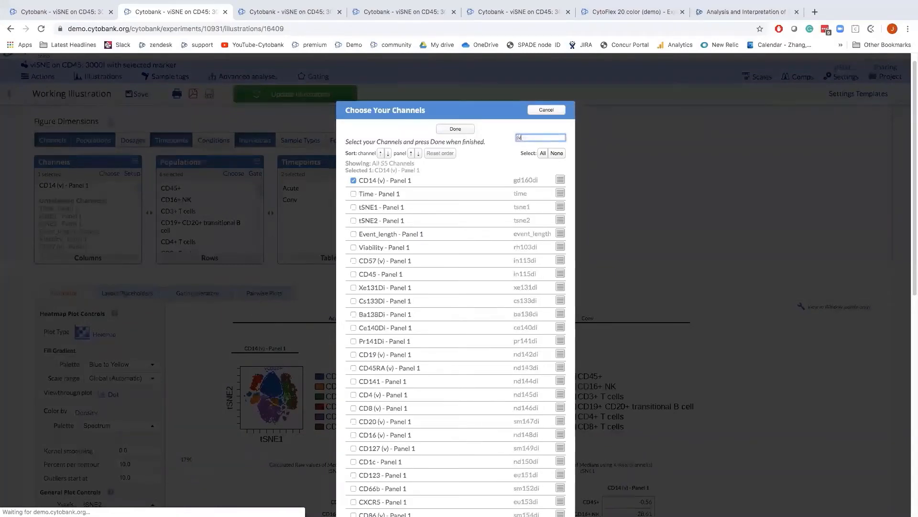
left_click(542, 155)
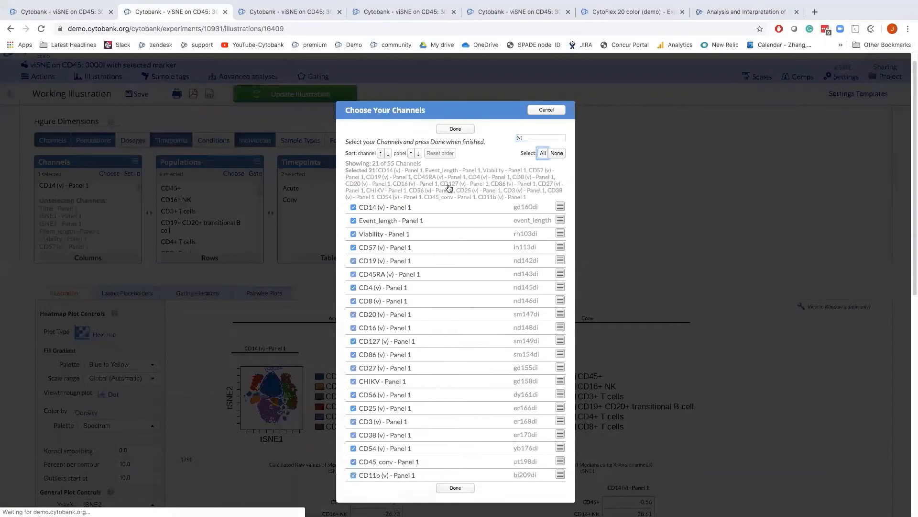
left_click(381, 221)
left_click(454, 129)
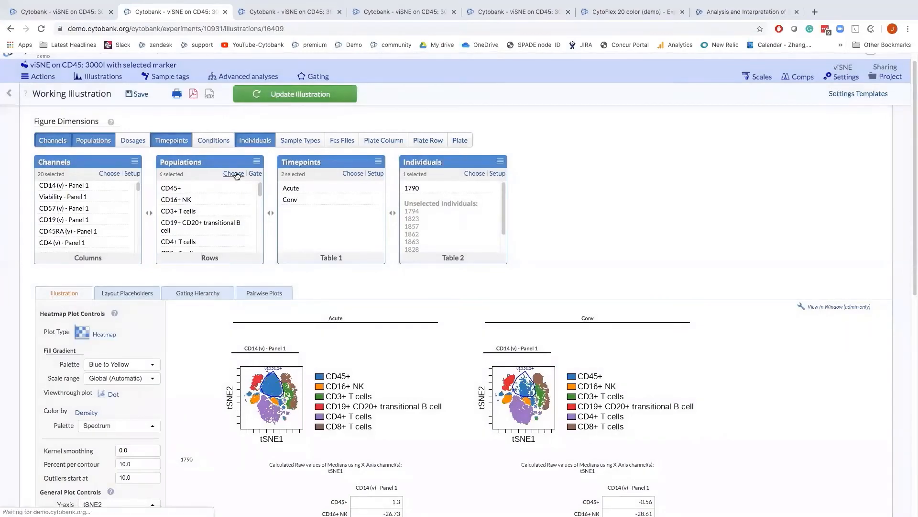
left_click(234, 174)
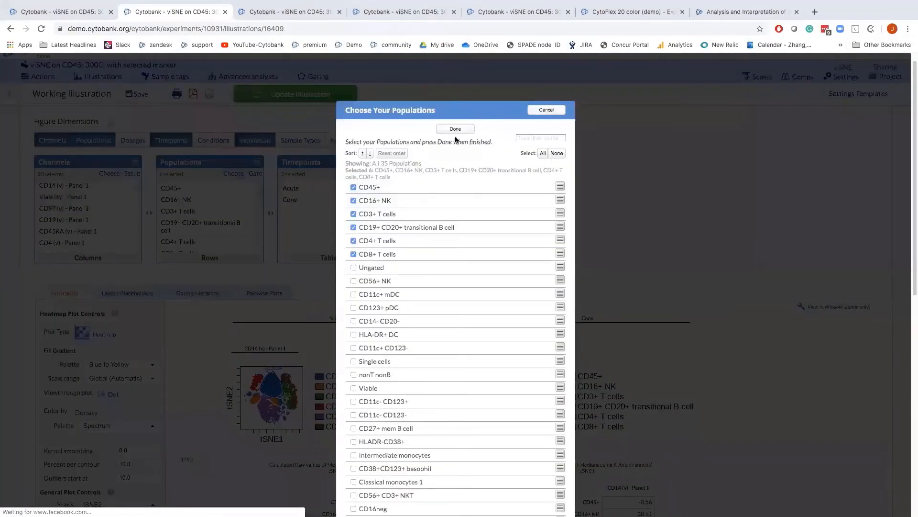
left_click(455, 129)
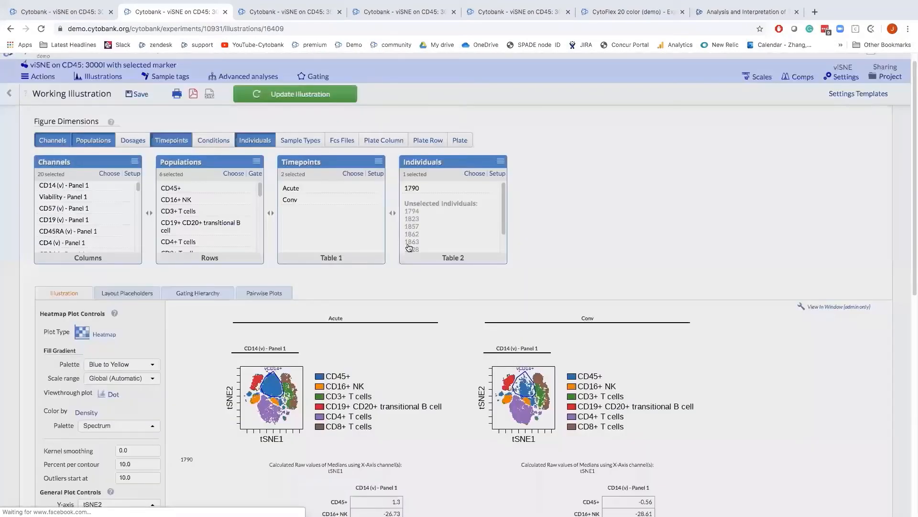
- Set the heatmap's X-axis to Panel/Channel Values
scroll(263, 310, "down", 3)
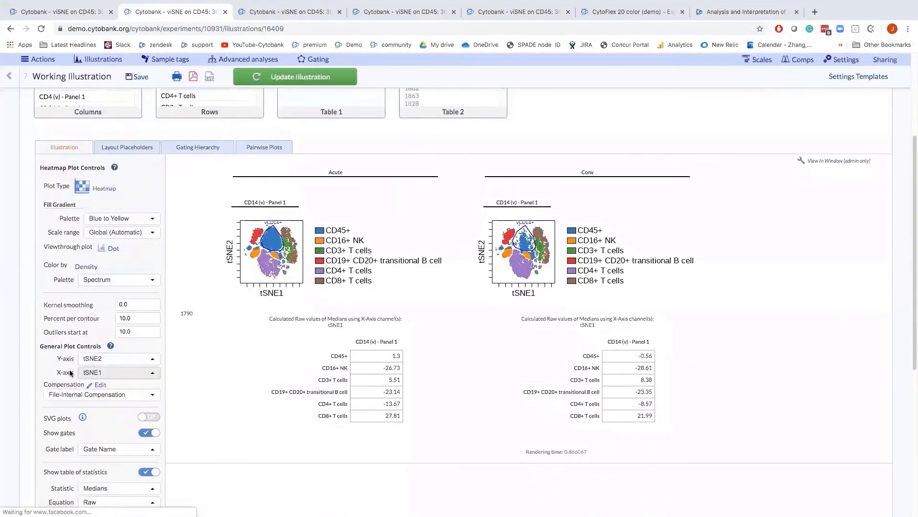
left_click(103, 374)
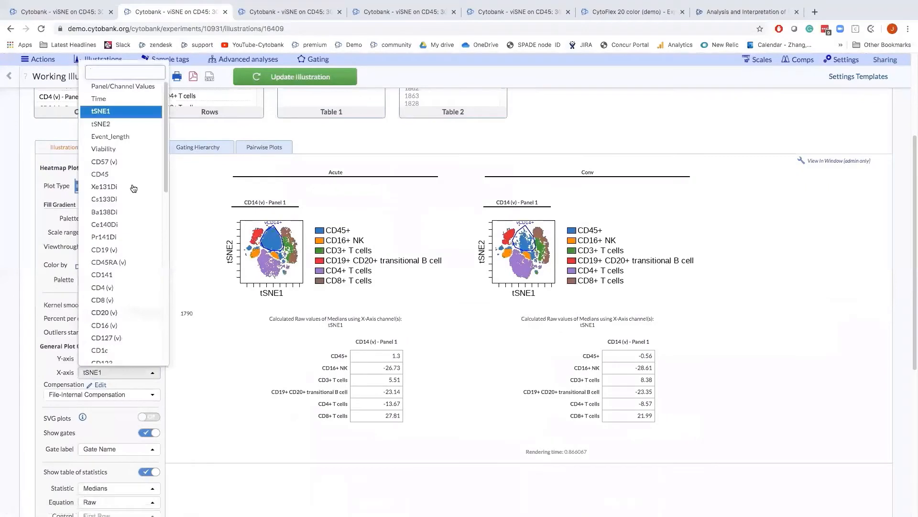
scroll(134, 128, "down", 1)
scroll(134, 128, "up", 1)
left_click(123, 86)
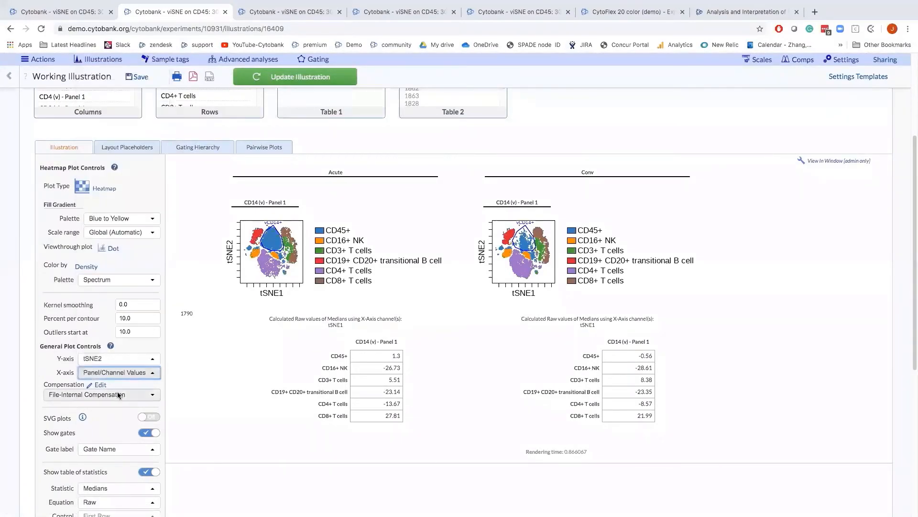
- Keep Medians as the heatmap statistic and set its equation to Transformed Ratio
scroll(119, 390, "down", 3)
left_click(143, 340)
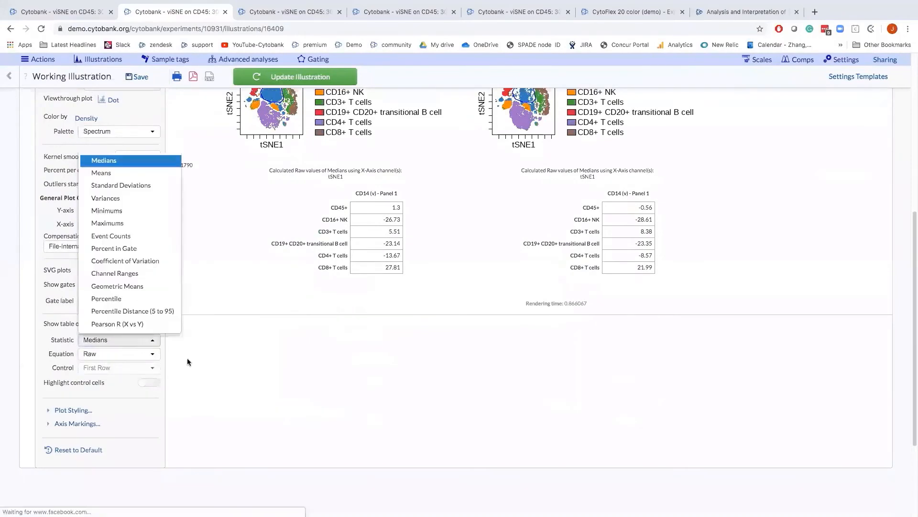
left_click(188, 358)
left_click(143, 354)
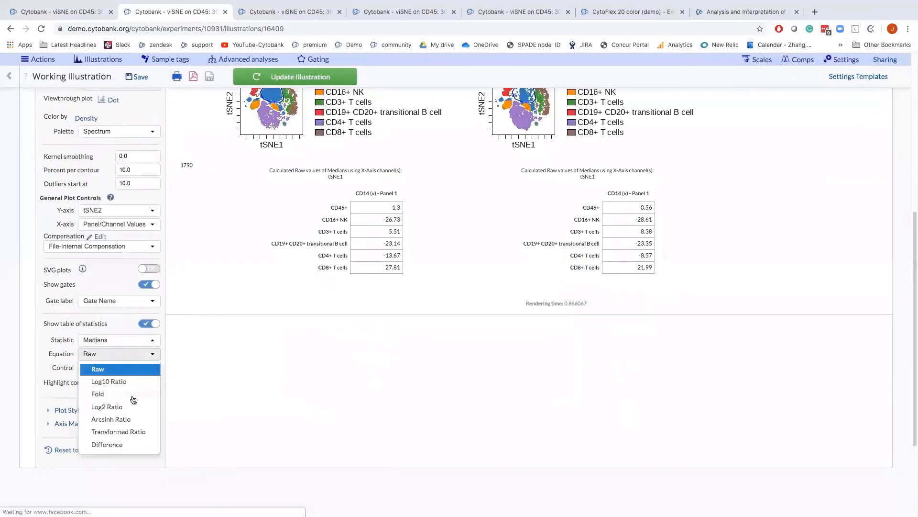
left_click(133, 431)
- Use Column's Minimum as the control for the heatmap's ratio and update the illustration
left_click(125, 367)
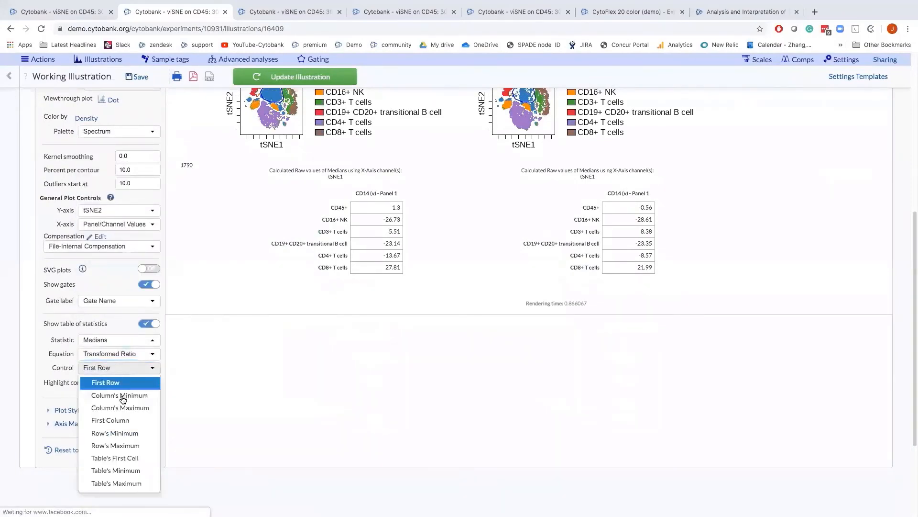
left_click(125, 397)
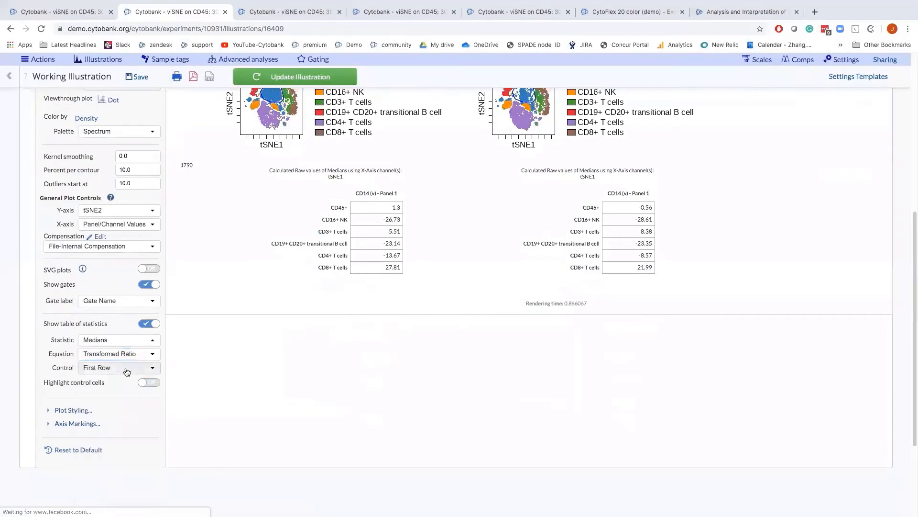
left_click(122, 368)
left_click(122, 395)
scroll(198, 414, "up", 7)
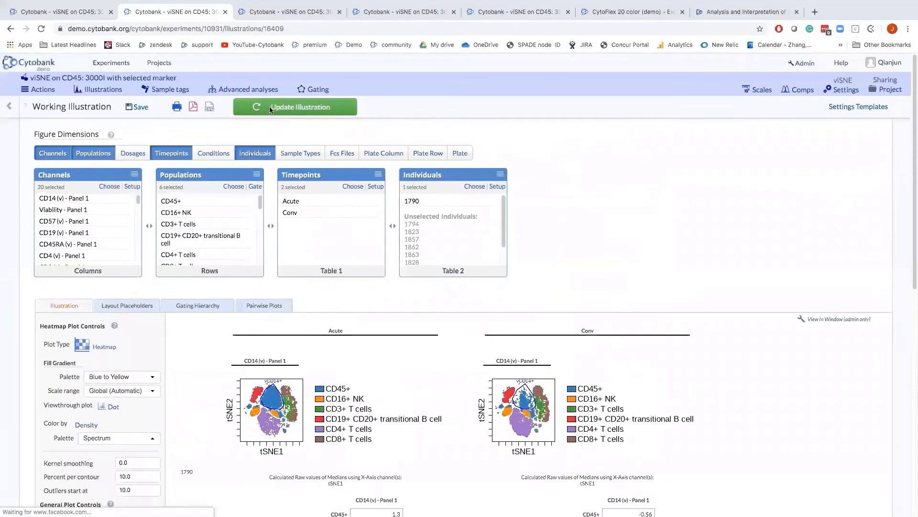
left_click(270, 109)
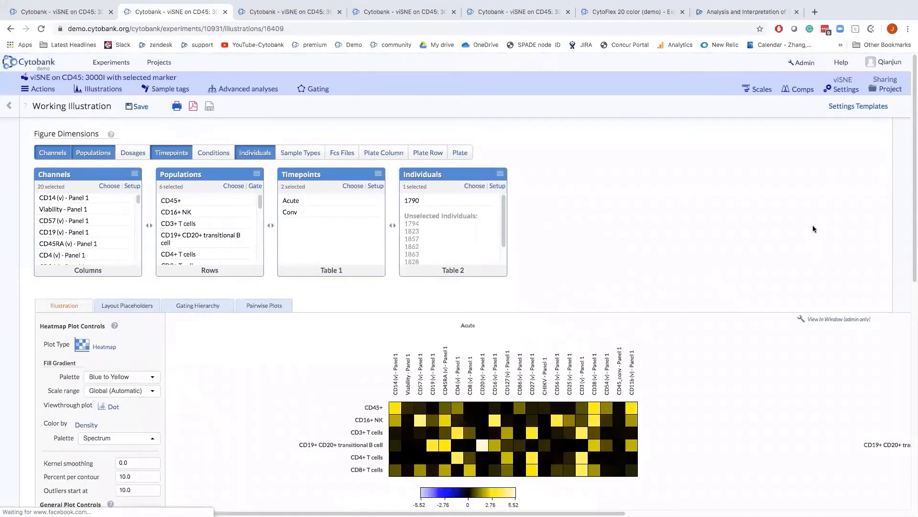
- Examine the Acute heatmap of channels by population, including individual CD14 cell values and the statistics table beneath it
scroll(697, 324, "down", 2)
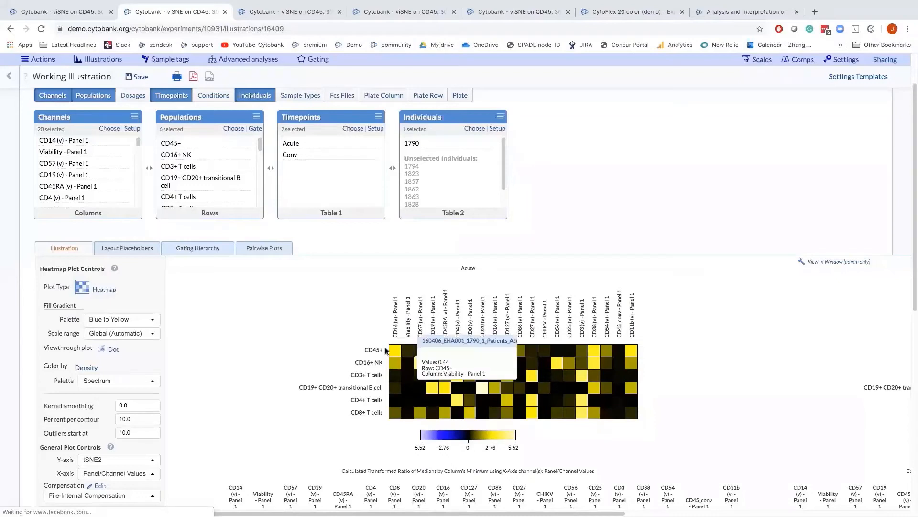
mouse_move(395, 366)
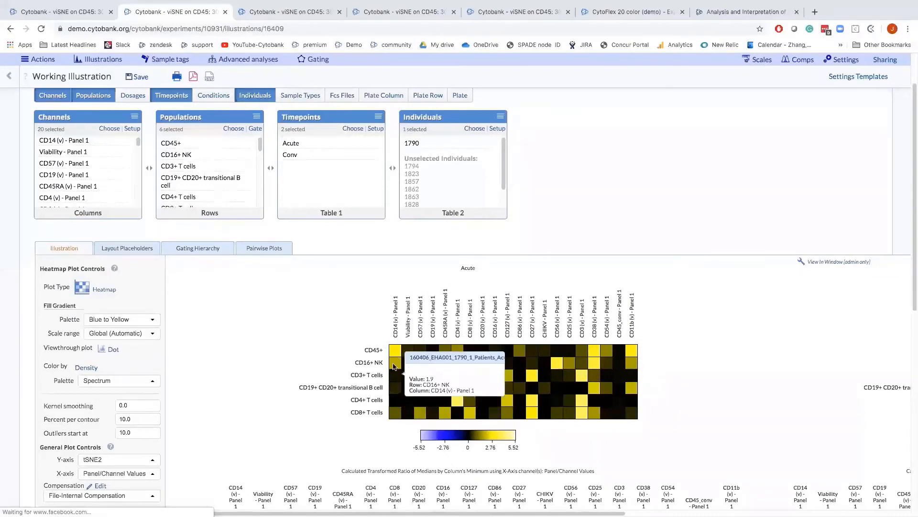
scroll(324, 343, "down", 1)
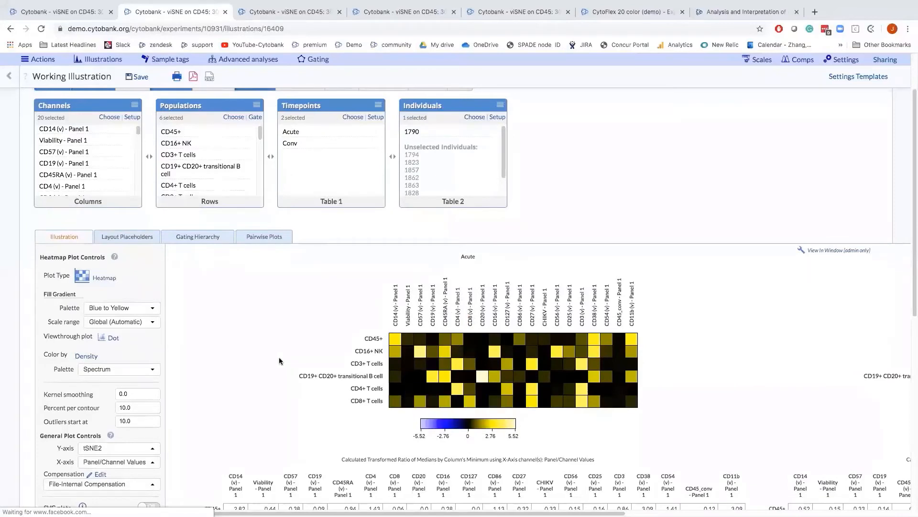
scroll(280, 361, "down", 4)
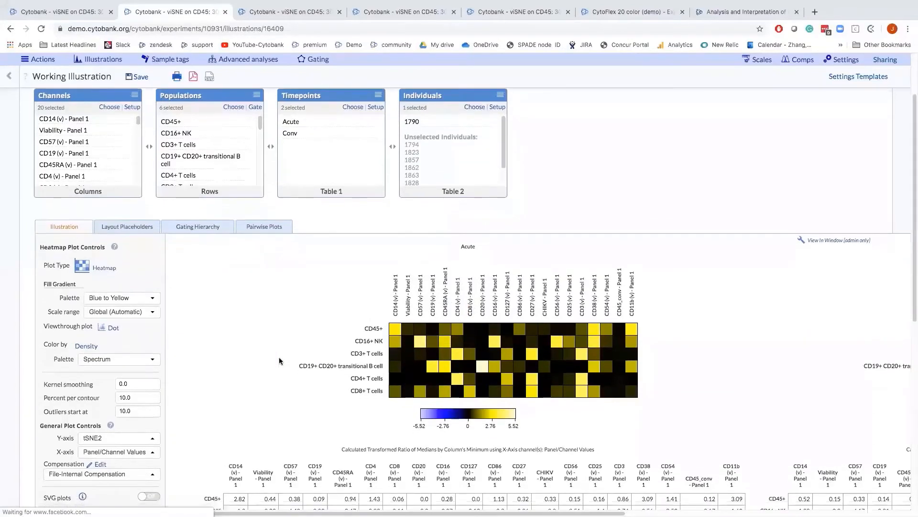
scroll(280, 361, "up", 2)
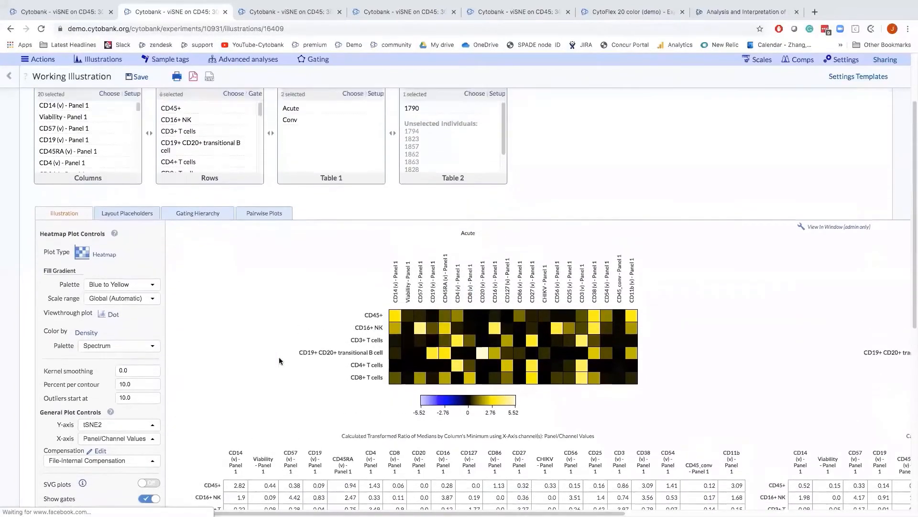
scroll(279, 361, "up", 5)
scroll(279, 357, "down", 3)
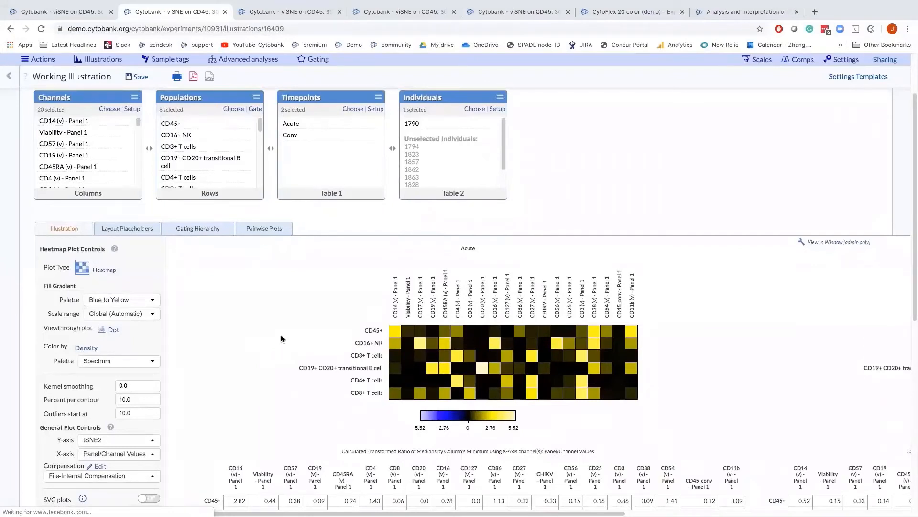
scroll(282, 346, "up", 3)
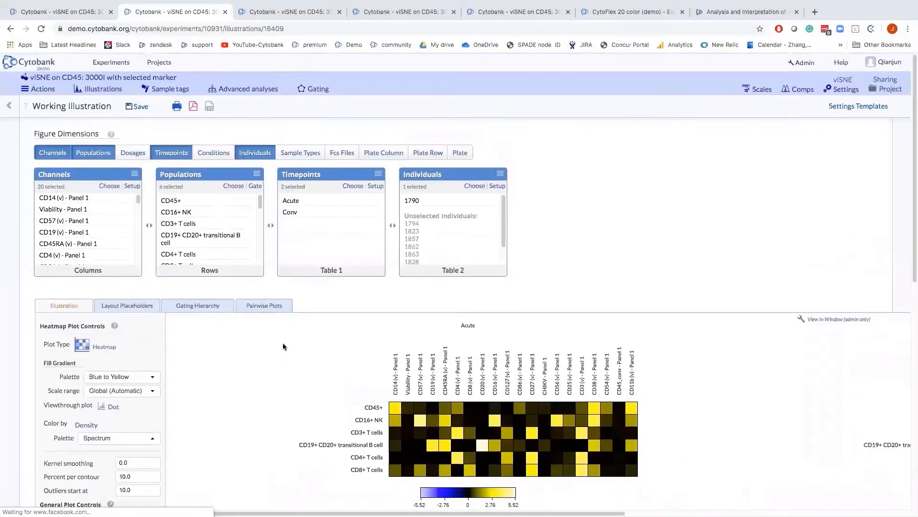